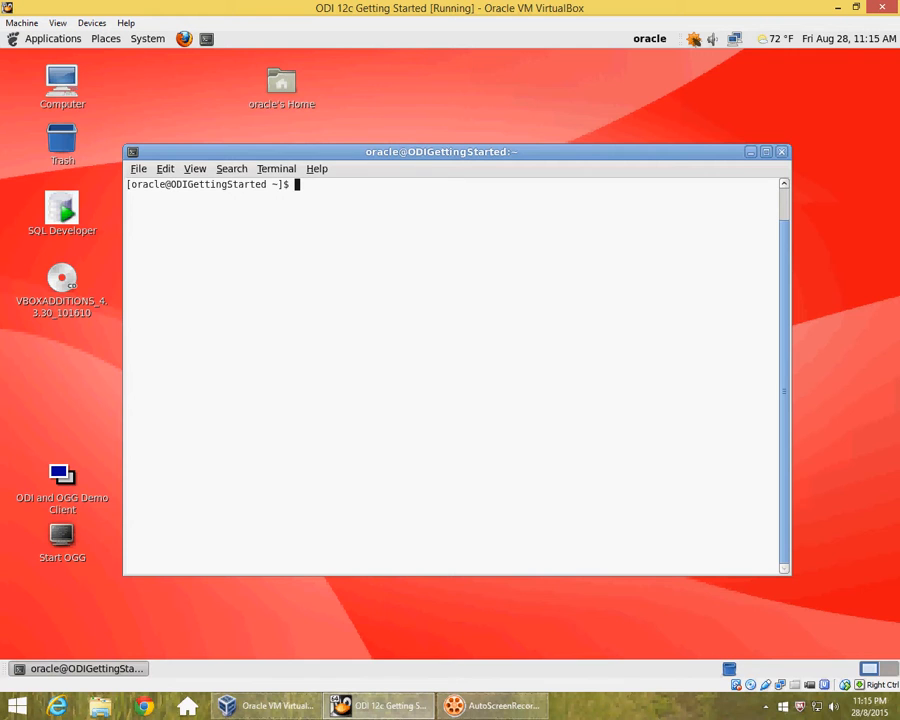
- Launch the Database Configuration Assistant with dbca and choose to create a database
type("dbc")
type("a")
key("Return")
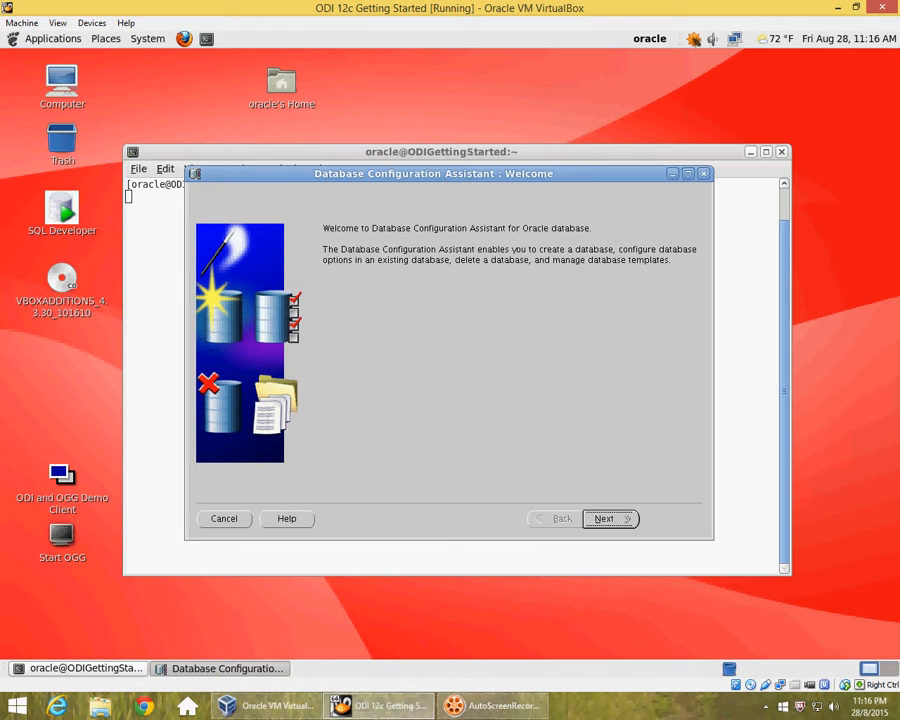
key("Return")
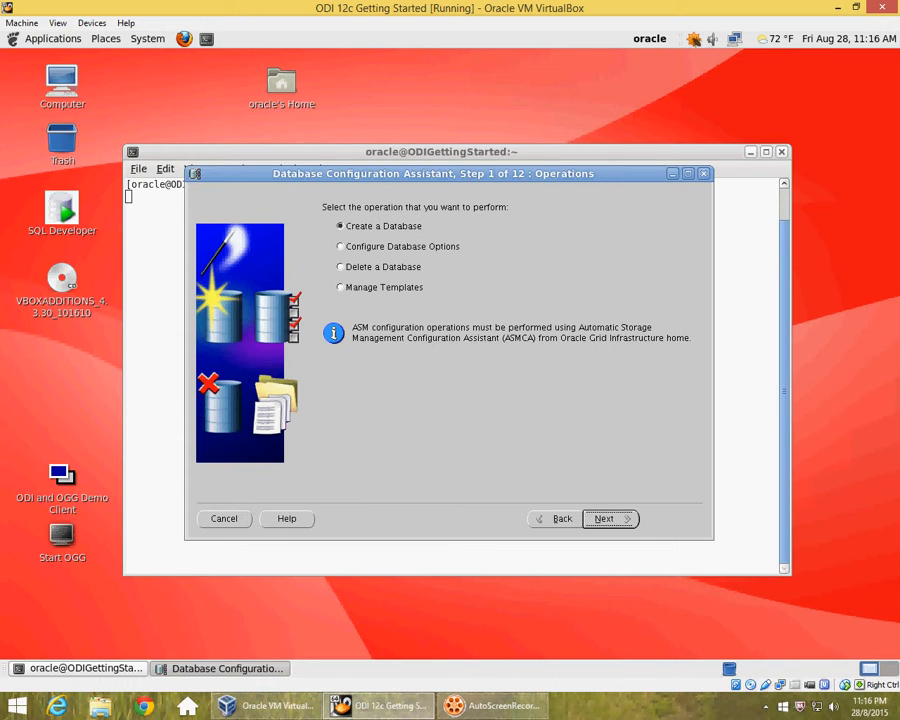
key("Return")
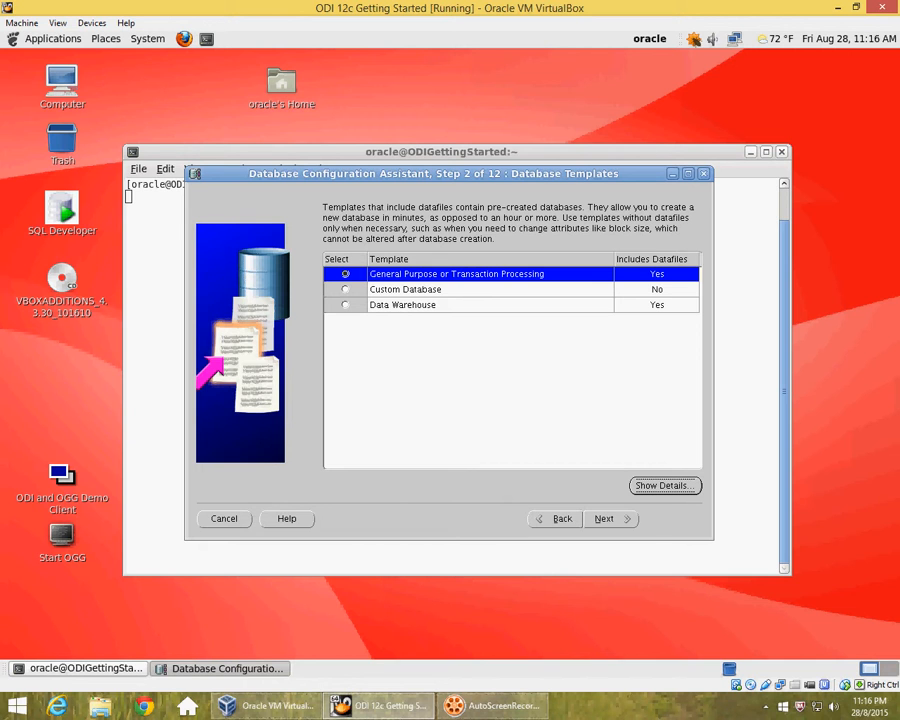
- Examine the General Purpose or Transaction Processing template's components, initialization parameters, character sets, data files, control files and redo log groups
left_click(665, 486)
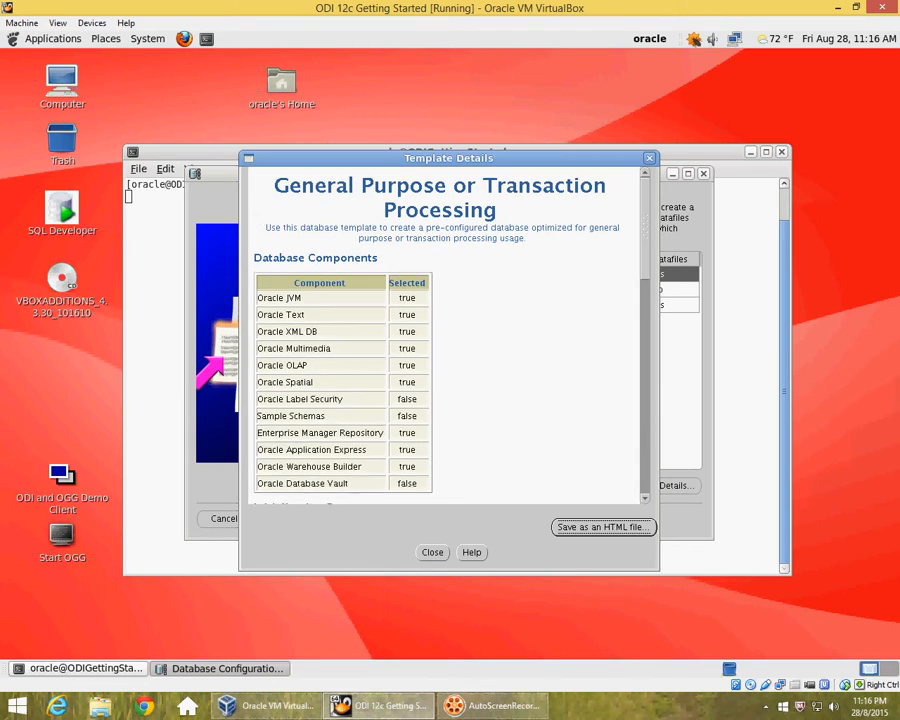
scroll(445, 330, "down", 3)
scroll(445, 330, "up", 1)
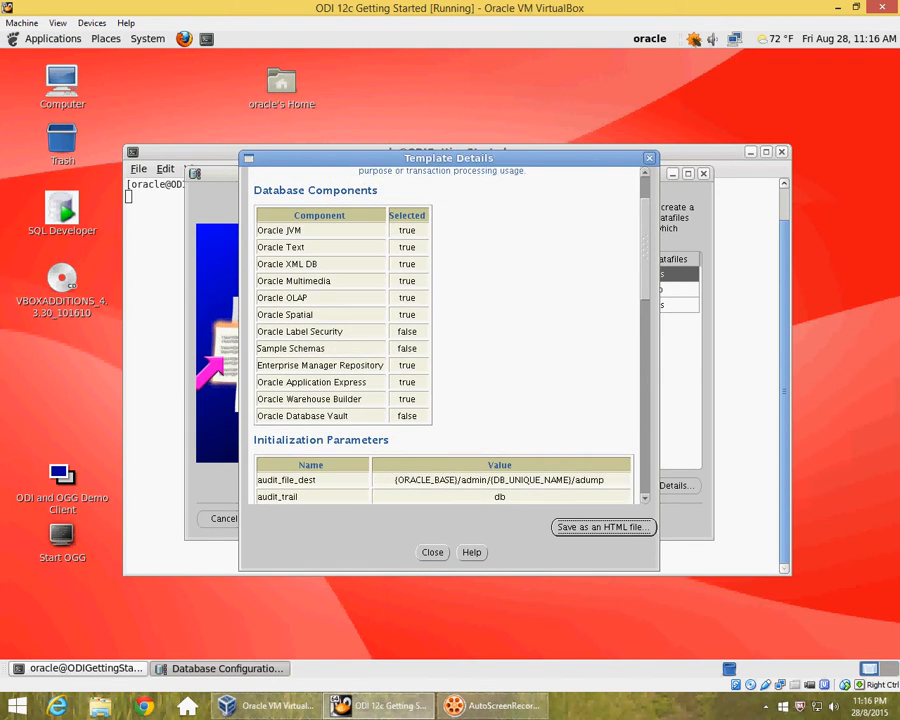
scroll(445, 330, "down", 3)
scroll(445, 335, "down", 5)
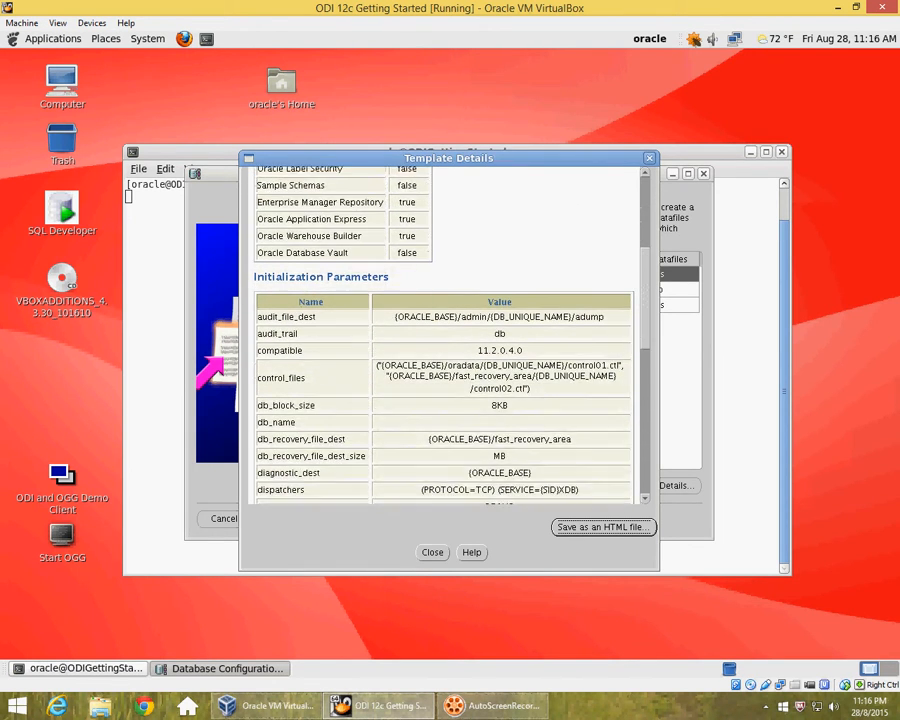
scroll(445, 335, "down", 4)
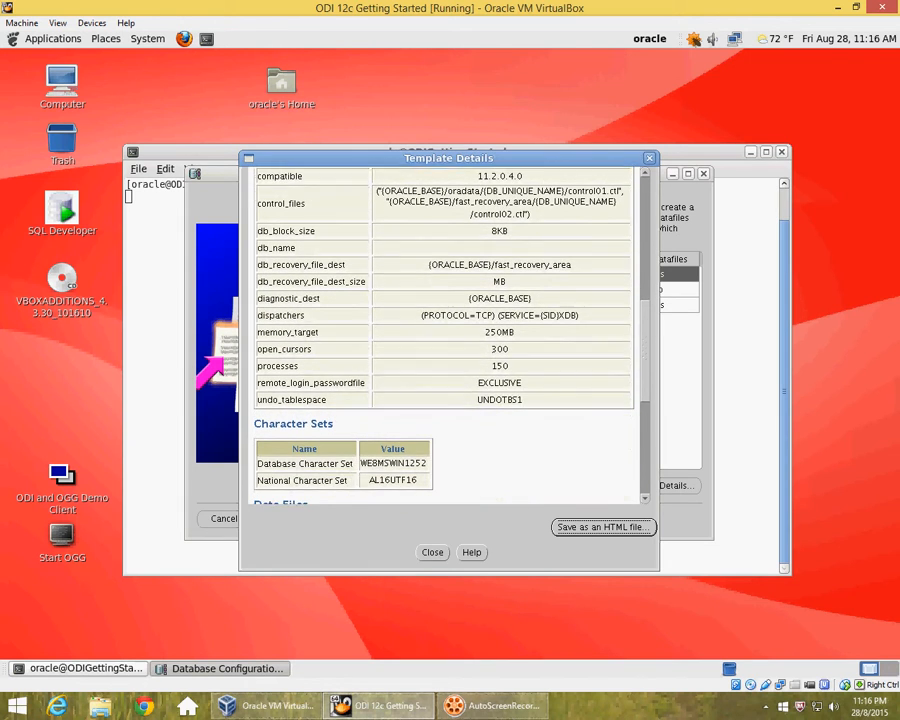
scroll(445, 335, "down", 3)
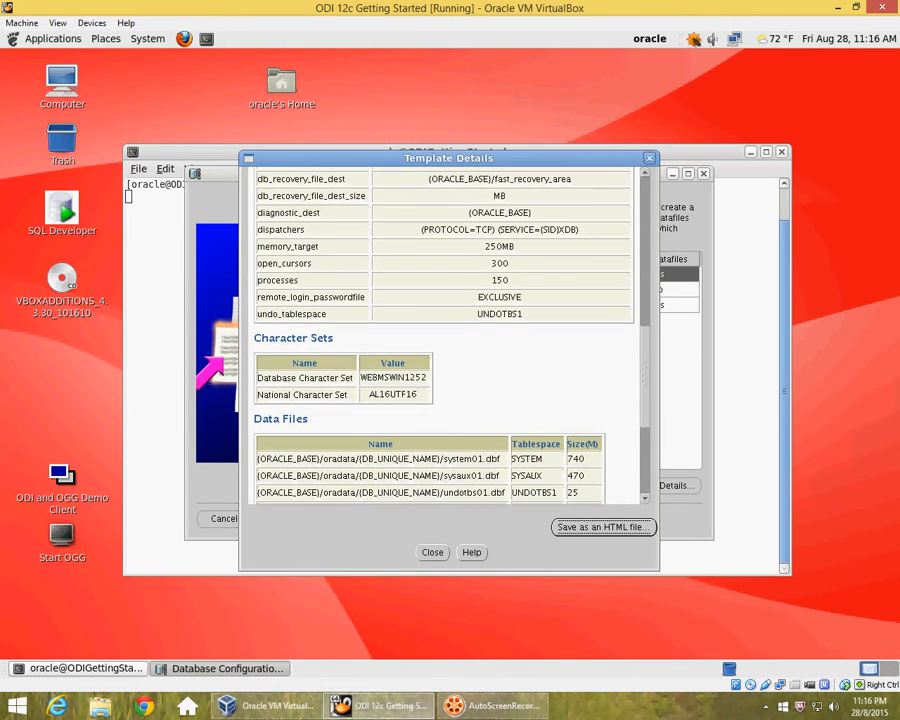
scroll(445, 335, "up", 1)
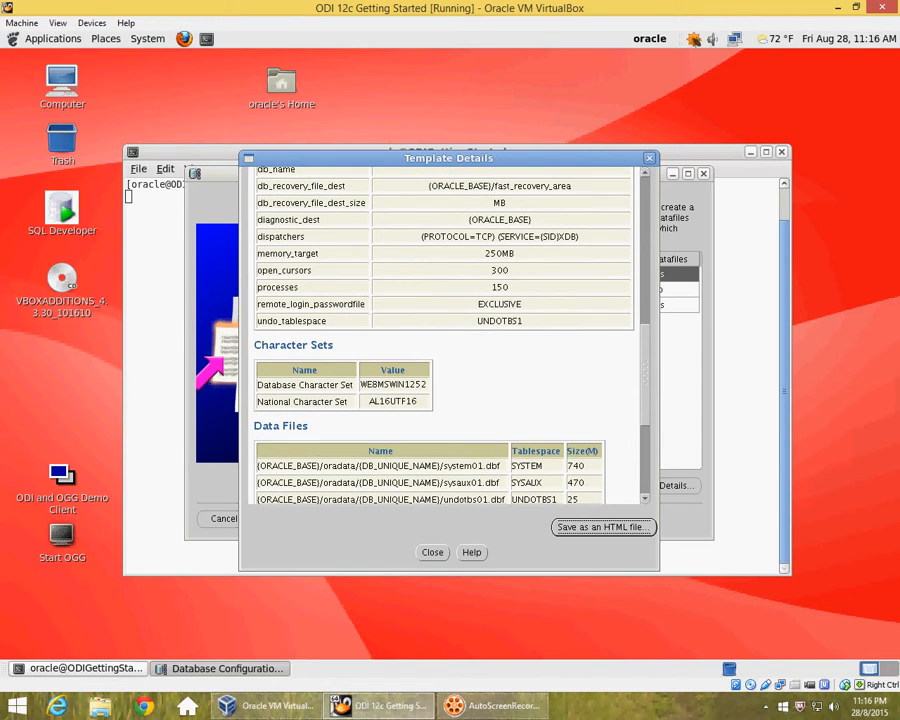
scroll(445, 335, "down", 10)
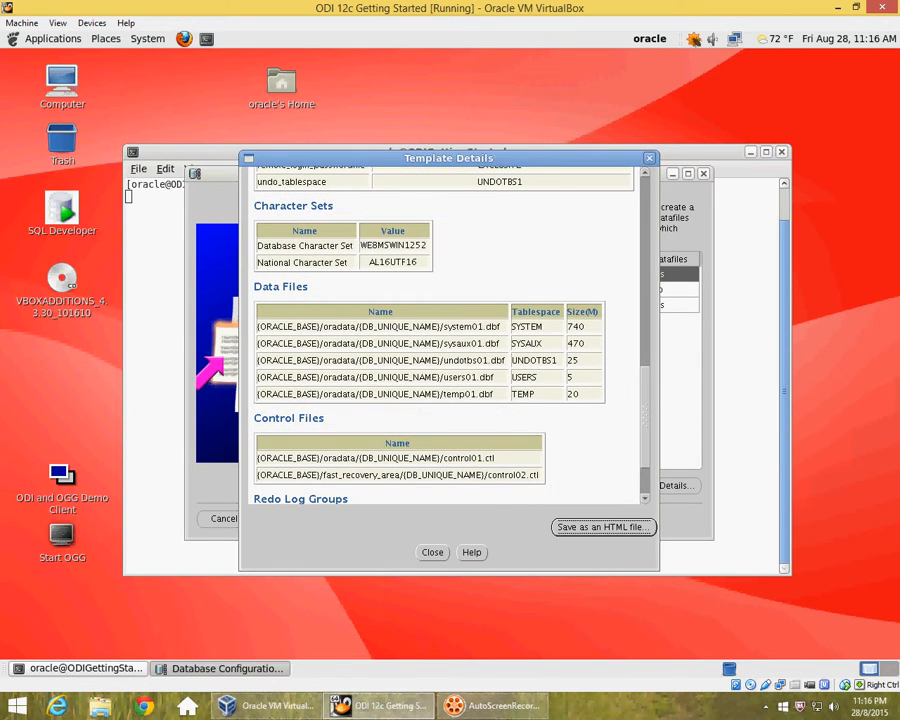
scroll(445, 335, "down", 6)
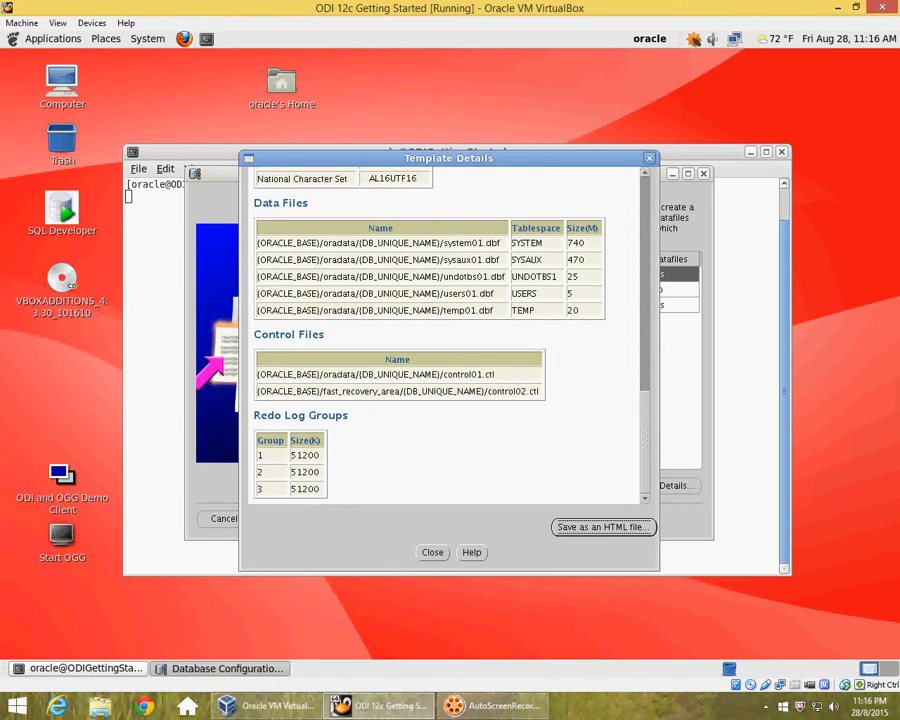
left_click(432, 552)
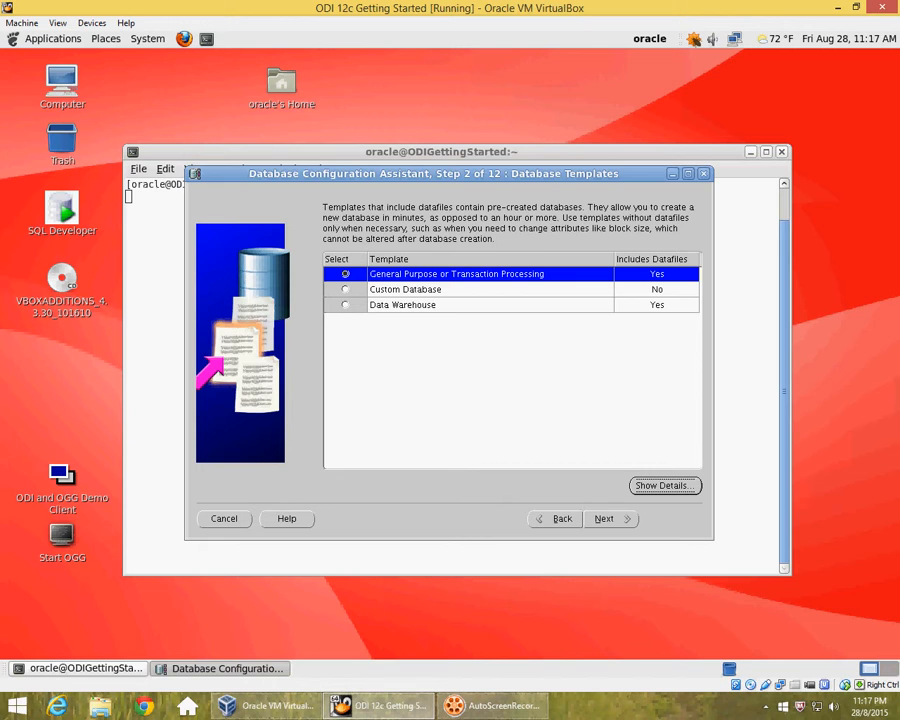
- With the General Purpose or Transaction Processing template, set the global database name to NEWDB and accept the default management options
left_click(611, 519)
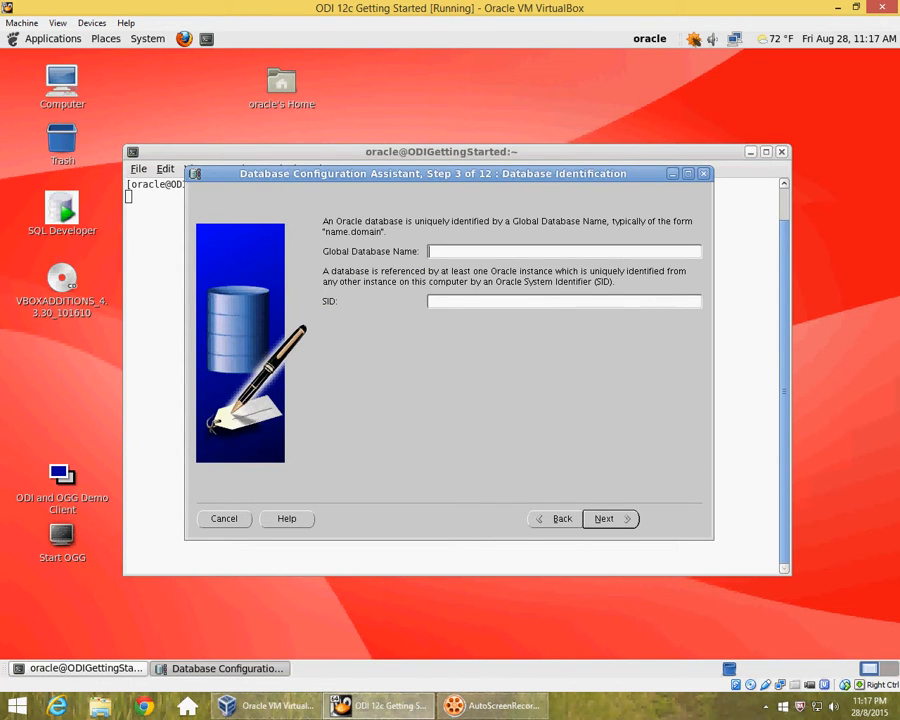
type("NEWDB")
left_click(611, 519)
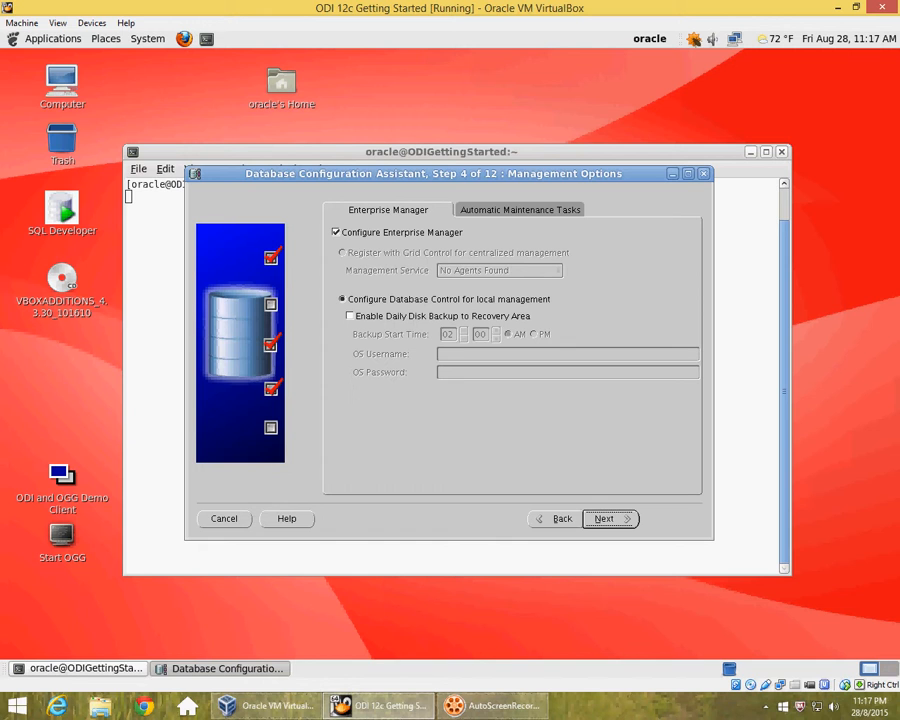
left_click(520, 210)
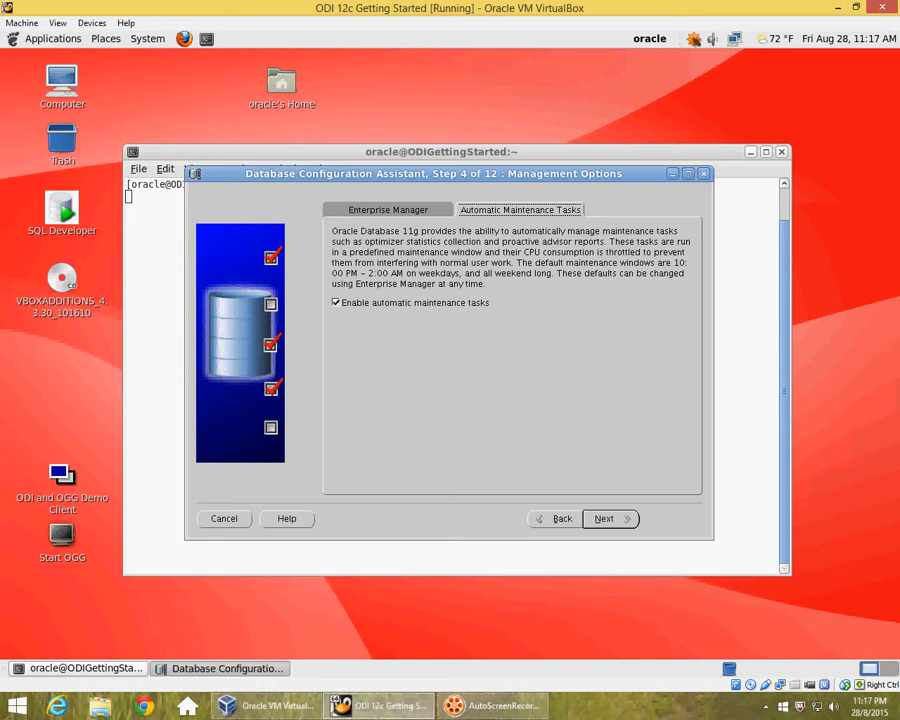
left_click(610, 519)
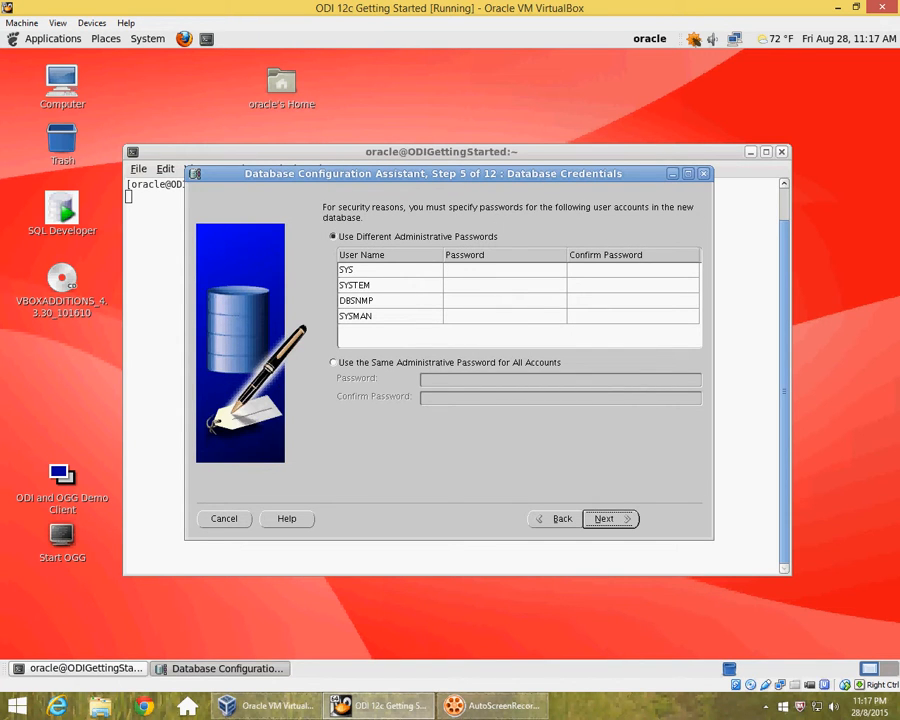
- Use the same administrative password for all accounts, enter and confirm the password, and accept it despite the complexity policy
left_click(333, 363)
left_click(480, 380)
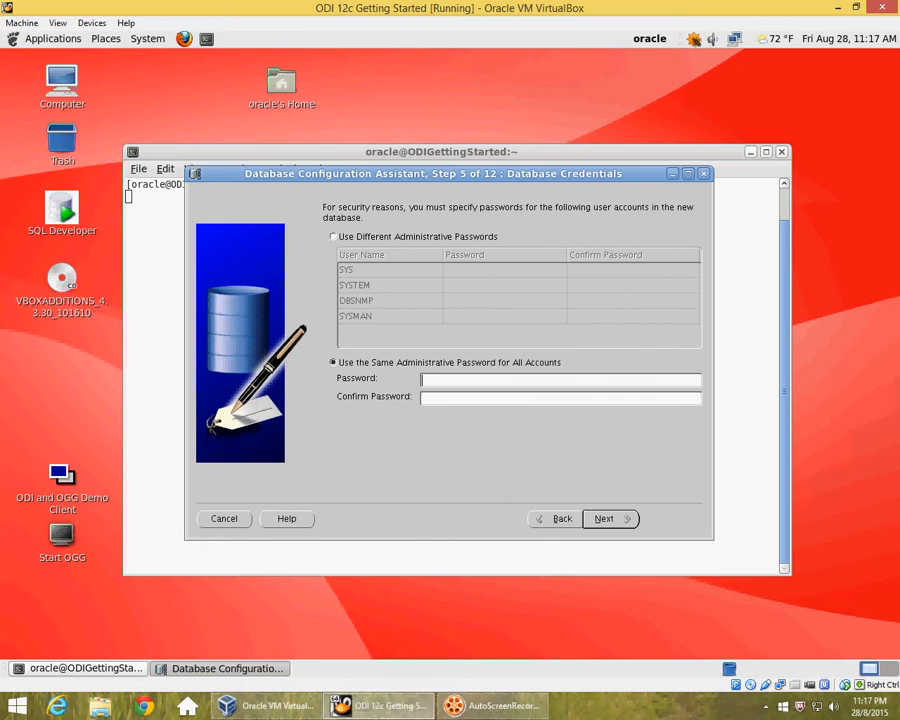
type("******")
key("Tab")
type("******")
key("Return")
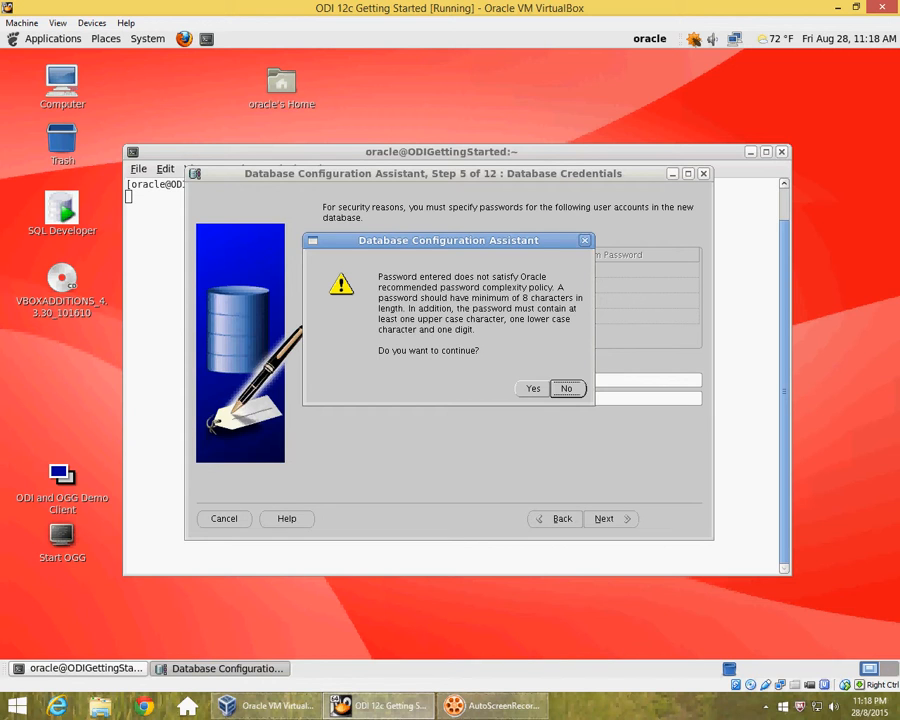
key("Tab")
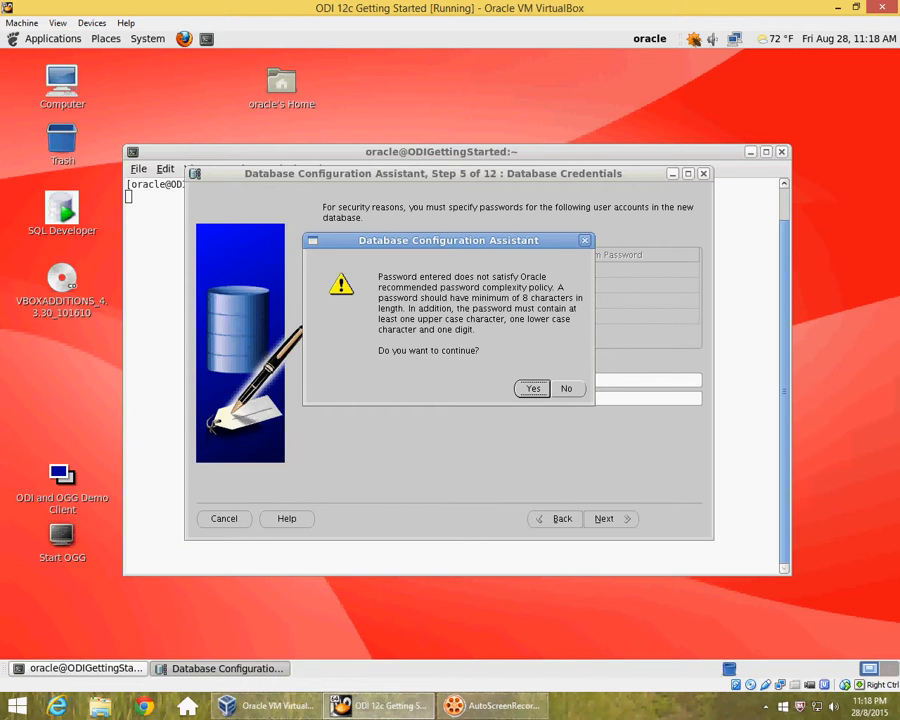
key("Return")
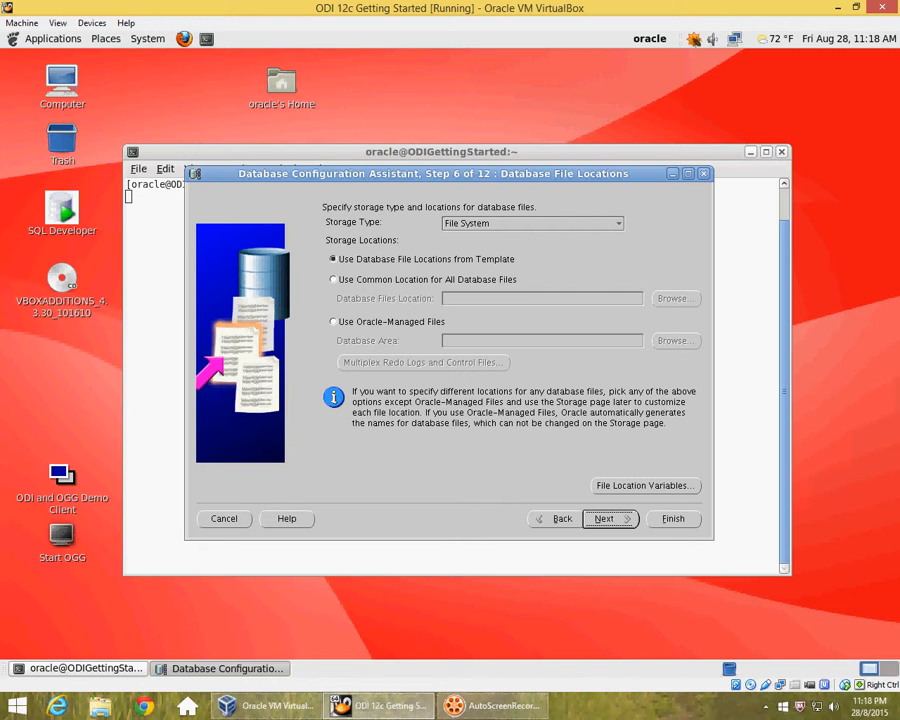
- Switch the storage type to Automatic Storage Management (ASM) and back to File System
left_click(618, 223)
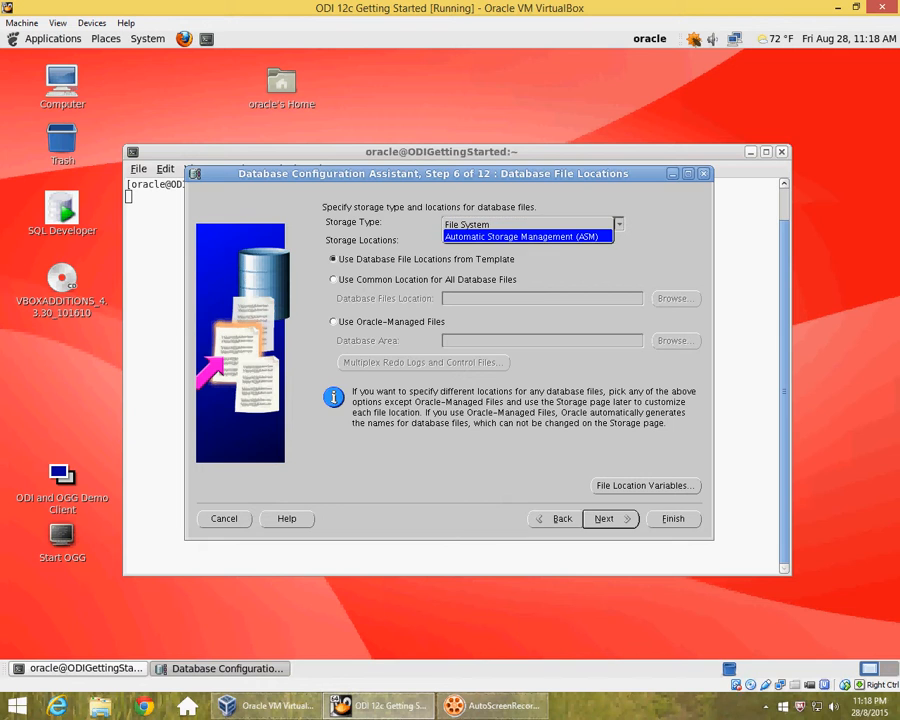
left_click(528, 237)
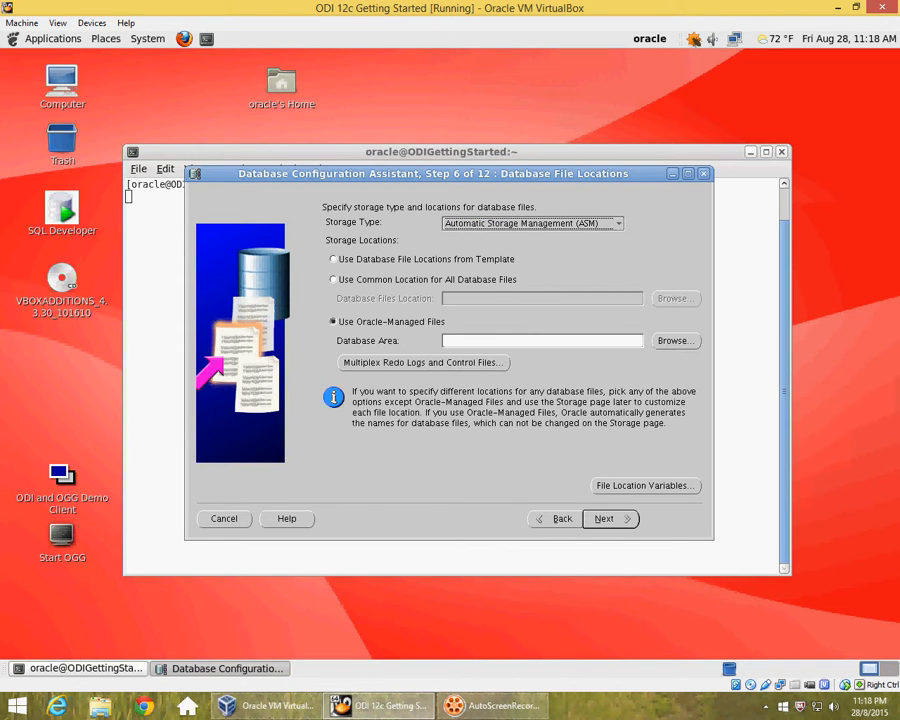
left_click(618, 223)
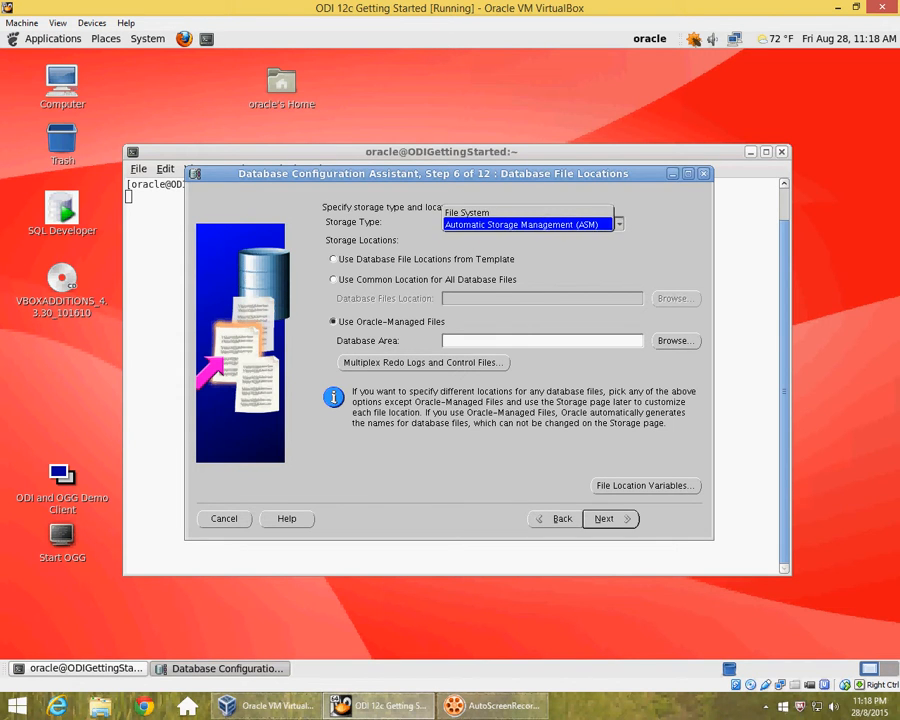
left_click(528, 213)
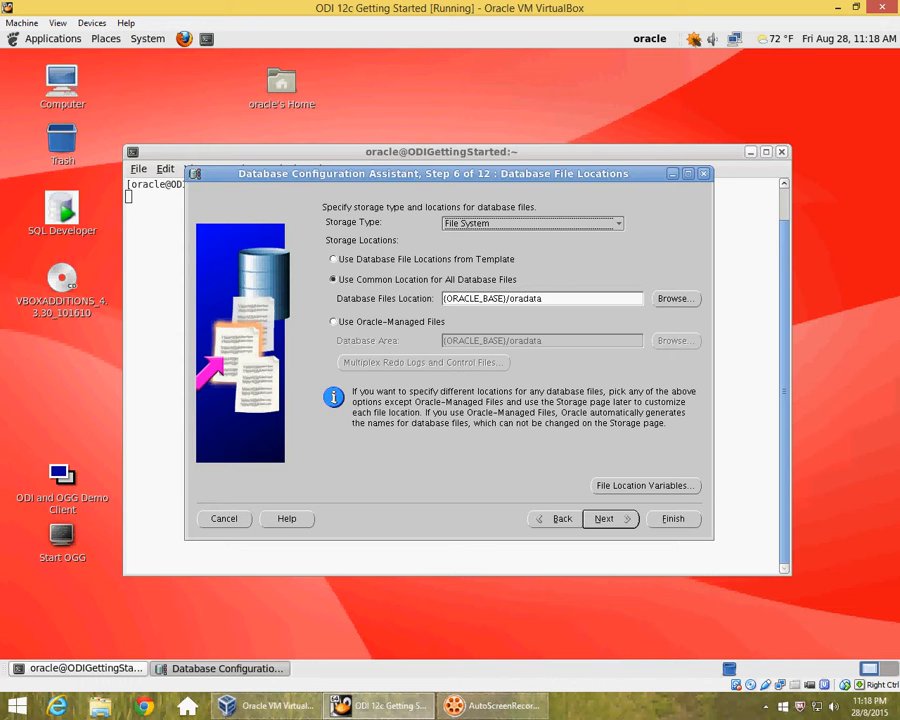
- Choose the directory /u01/app/oracle/oradata as the common database files location and review the file location variables
left_click(676, 299)
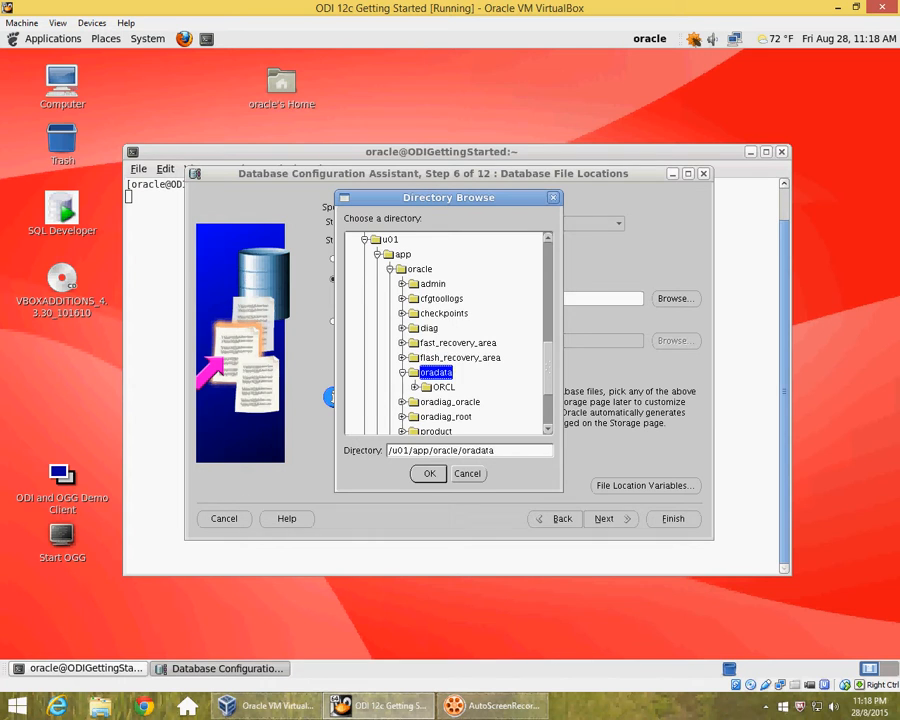
scroll(445, 335, "up", 2)
scroll(445, 335, "down", 2)
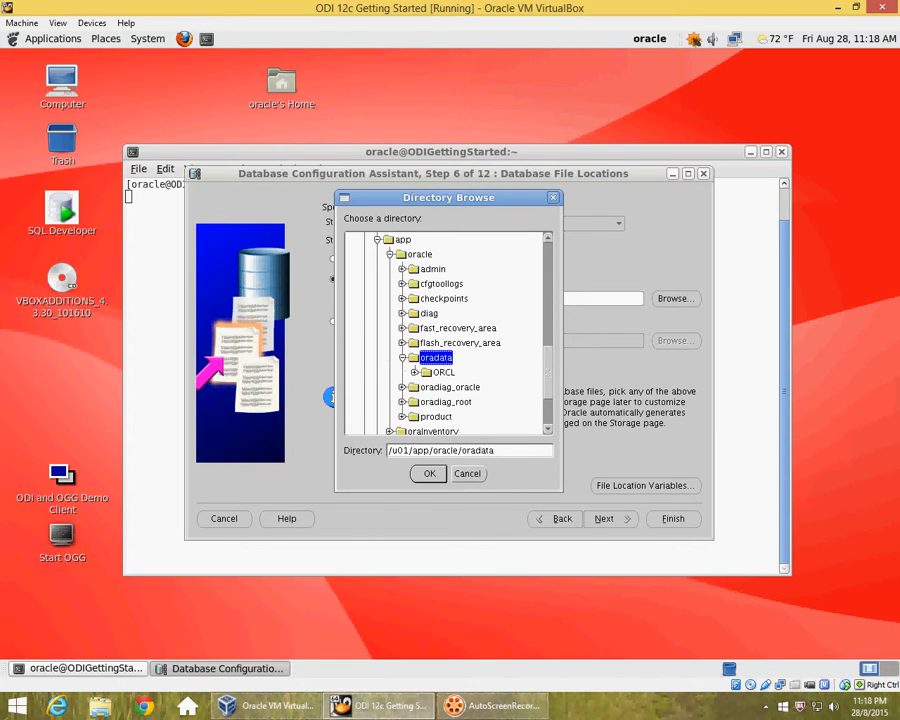
left_click(429, 474)
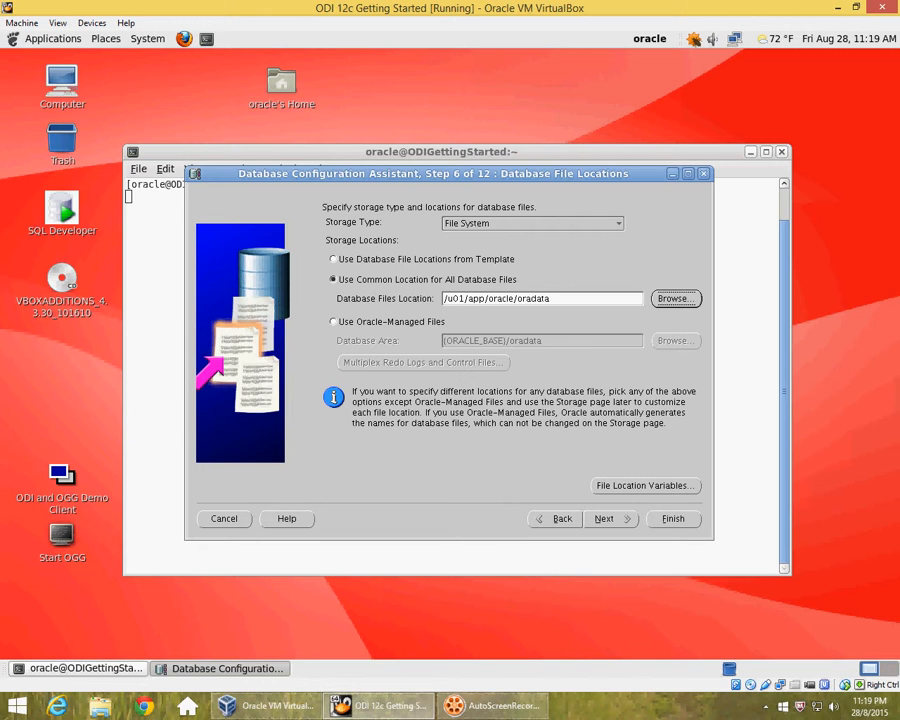
left_click(645, 486)
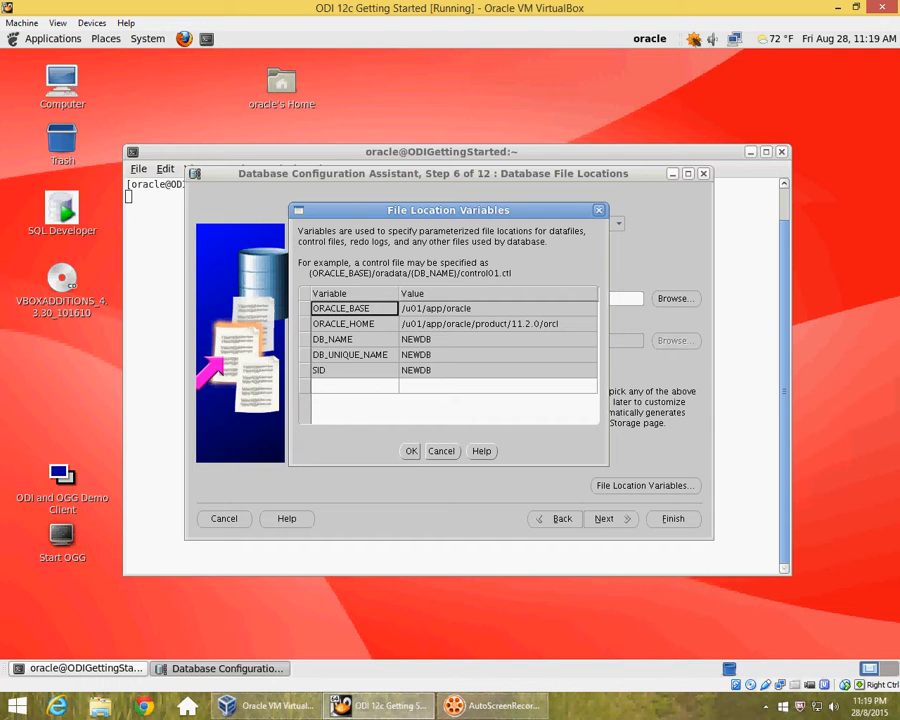
key("Escape")
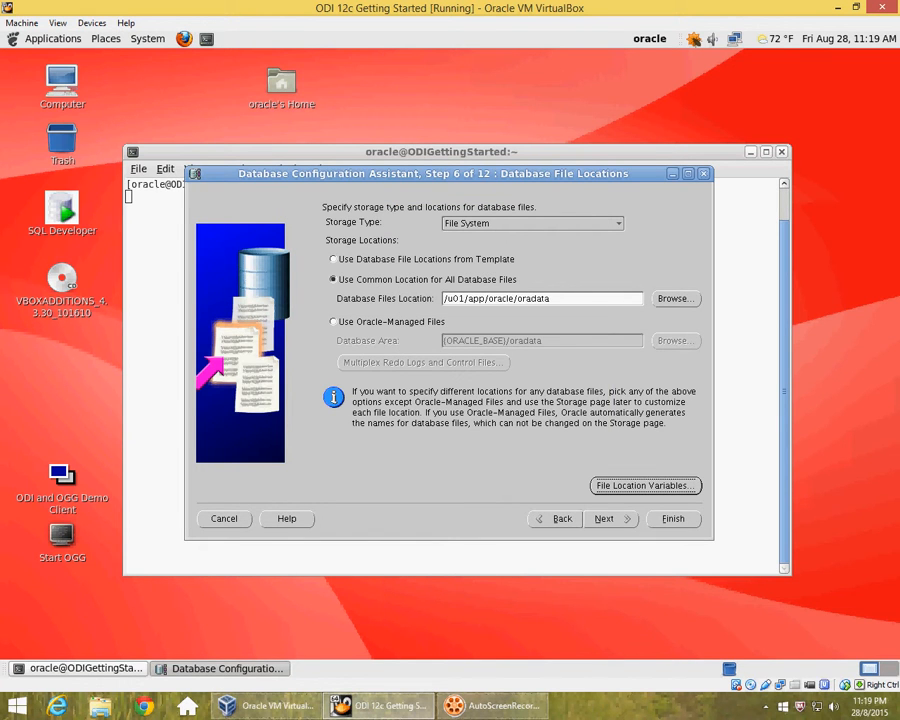
- Go back and change the global database name to NEWDB.myorg.com, then return to the database file locations with the other settings kept
left_click(555, 519)
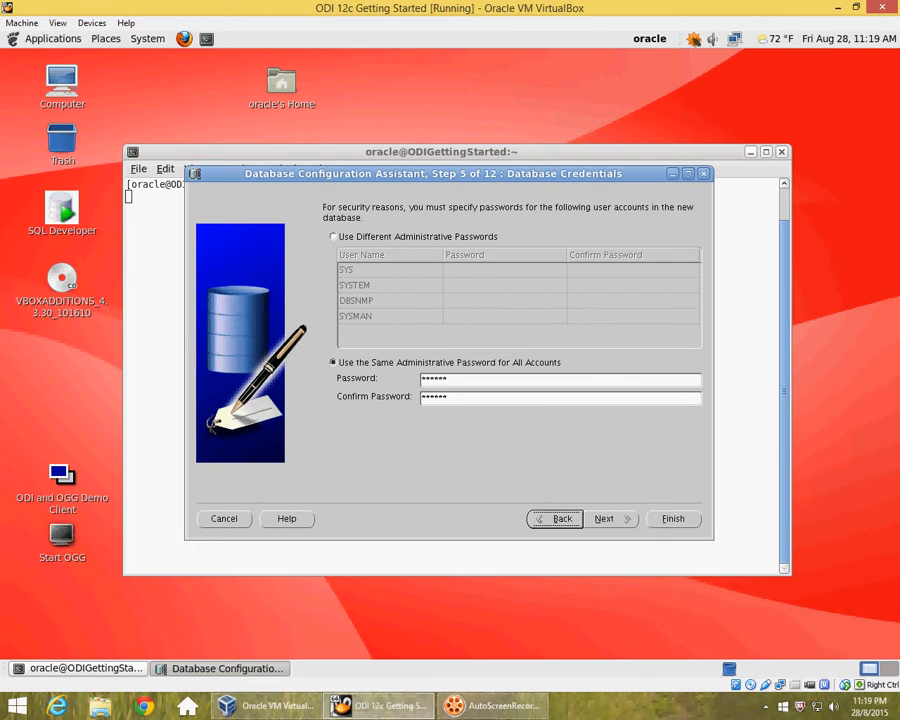
left_click(555, 519)
left_click(555, 519)
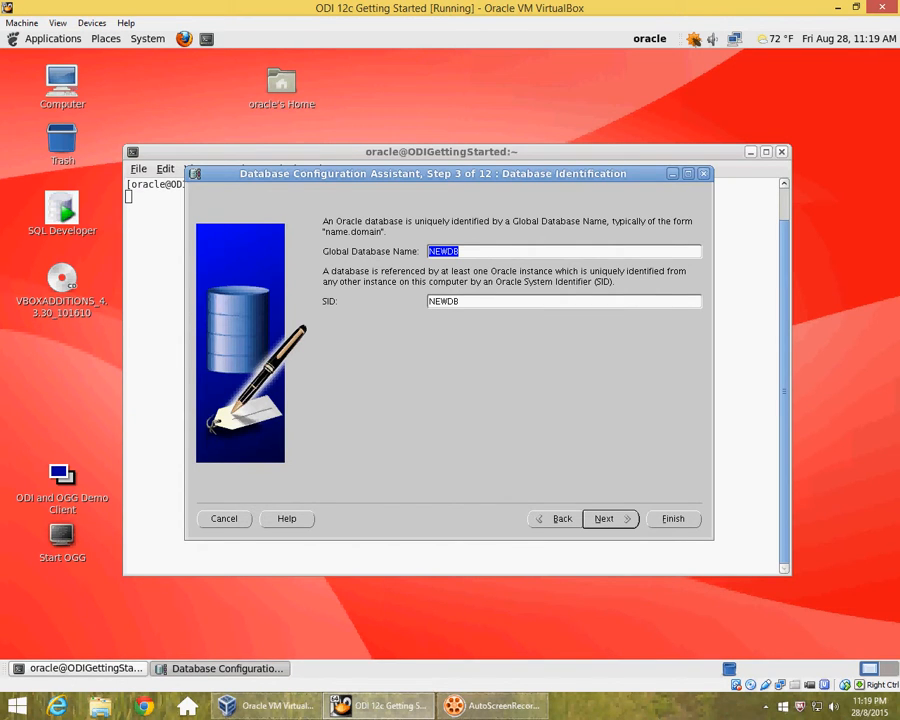
left_click(460, 301)
type(".myorg.com")
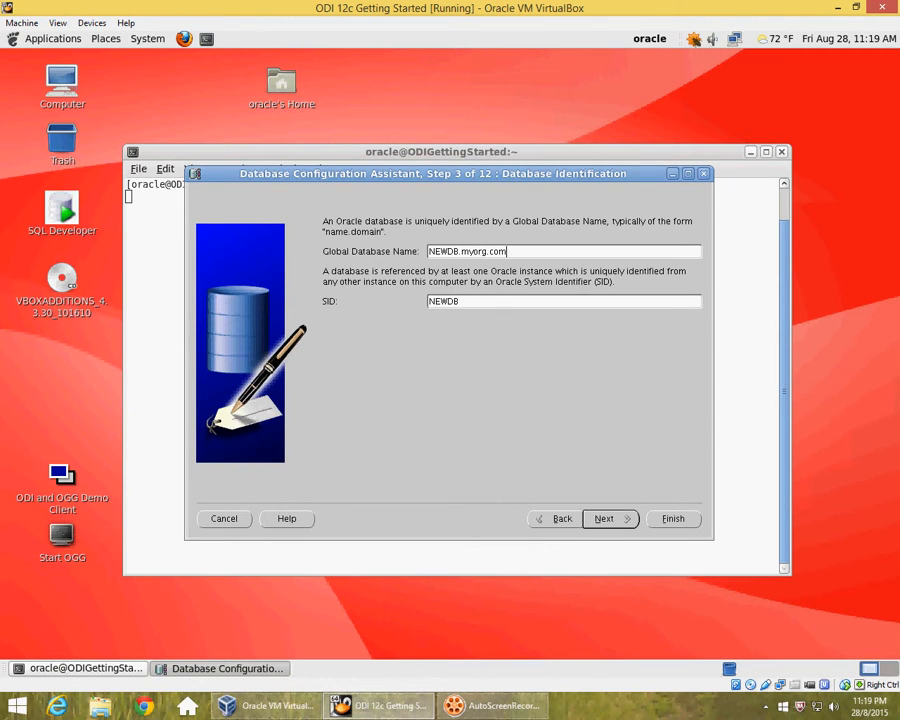
left_click(609, 519)
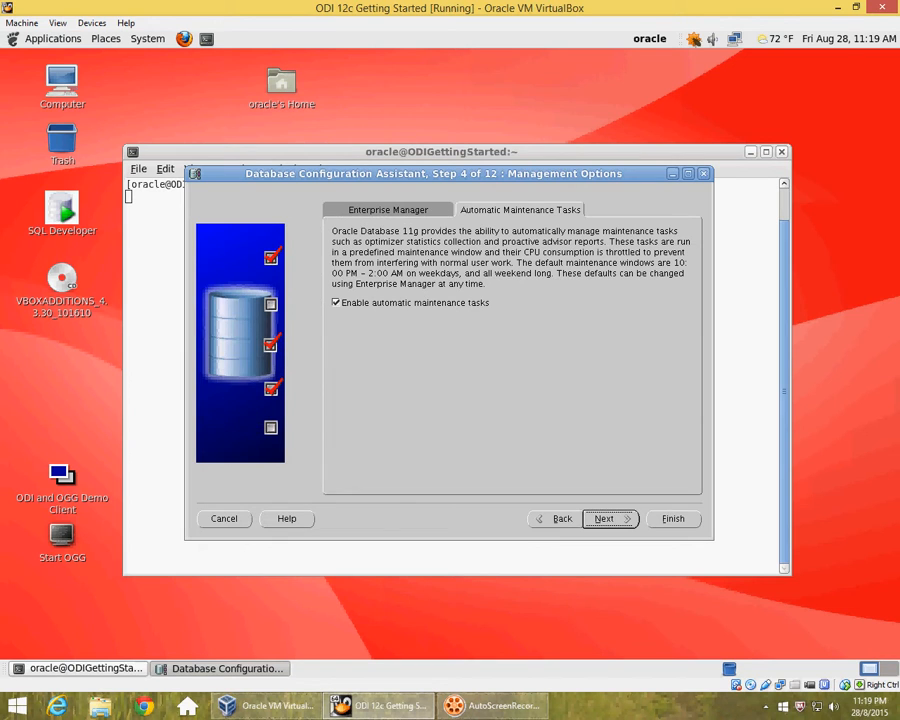
left_click(609, 519)
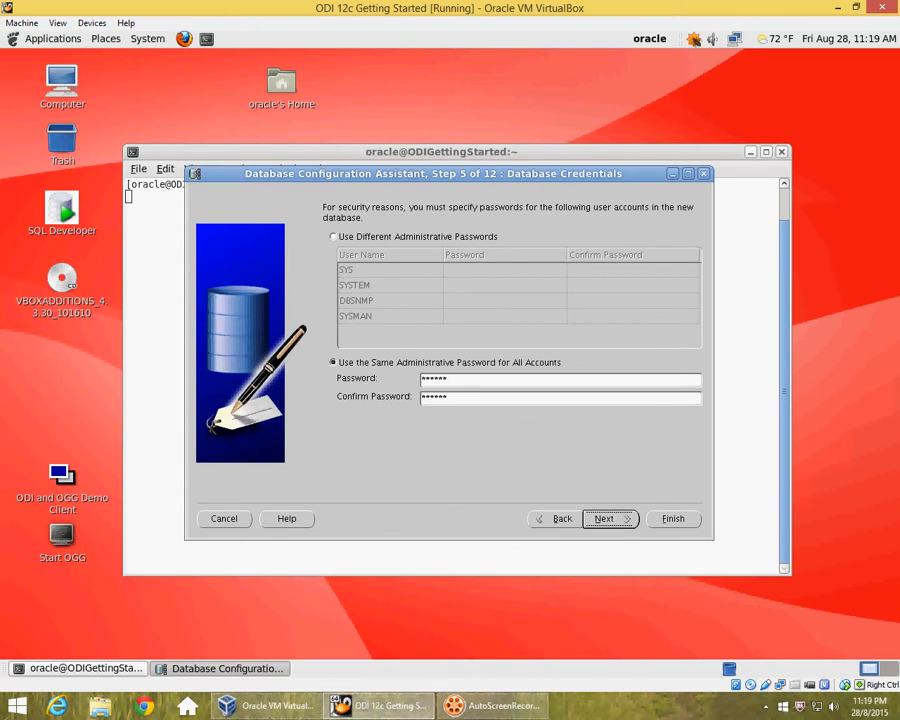
left_click(609, 519)
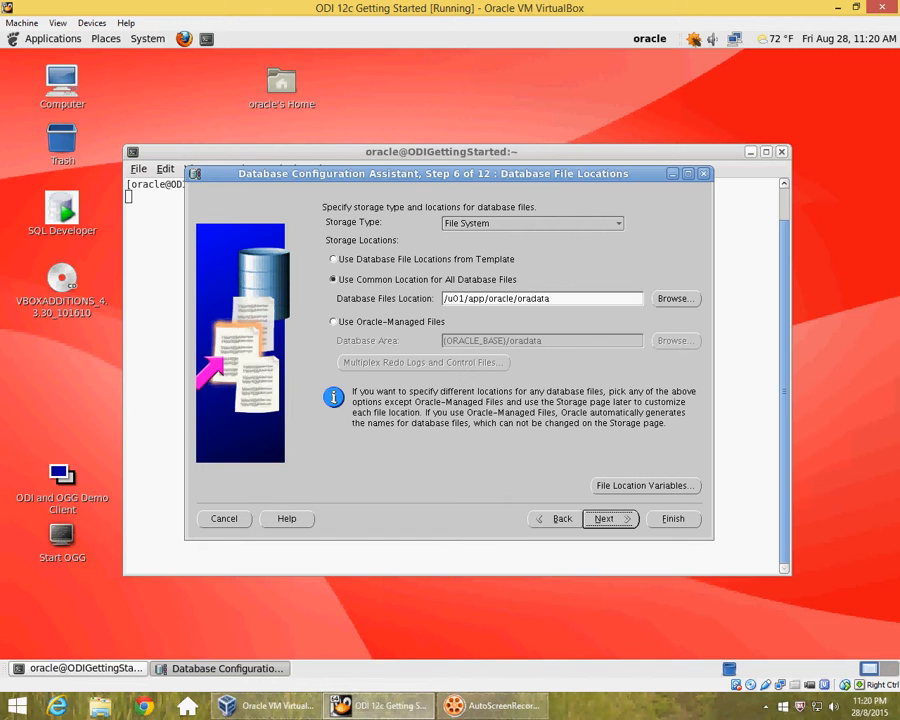
- Review the file location variables for the new database name and proceed to the recovery configuration
left_click(645, 486)
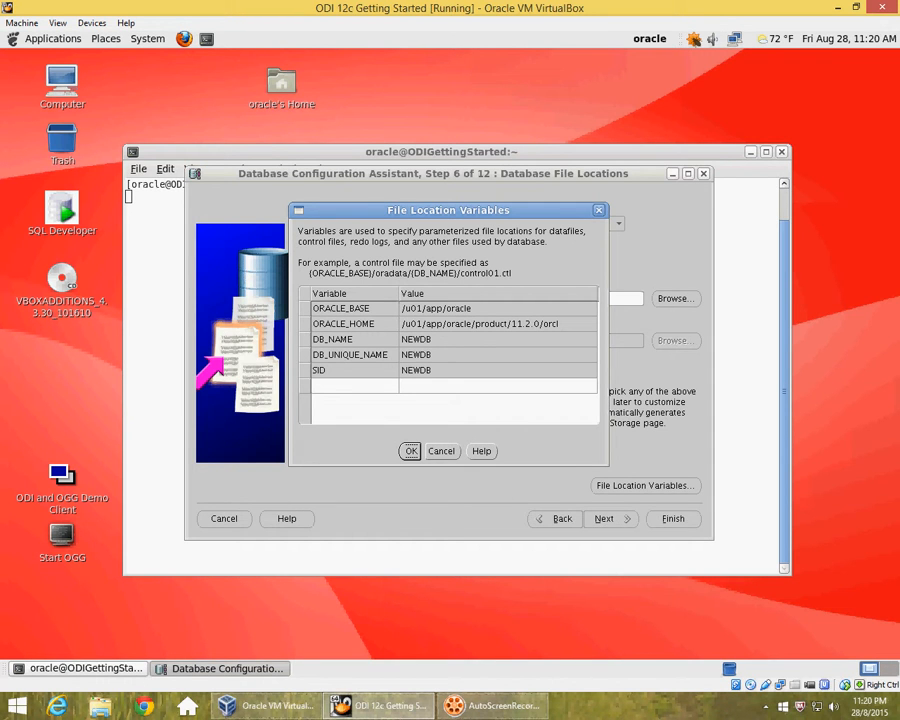
key("Return")
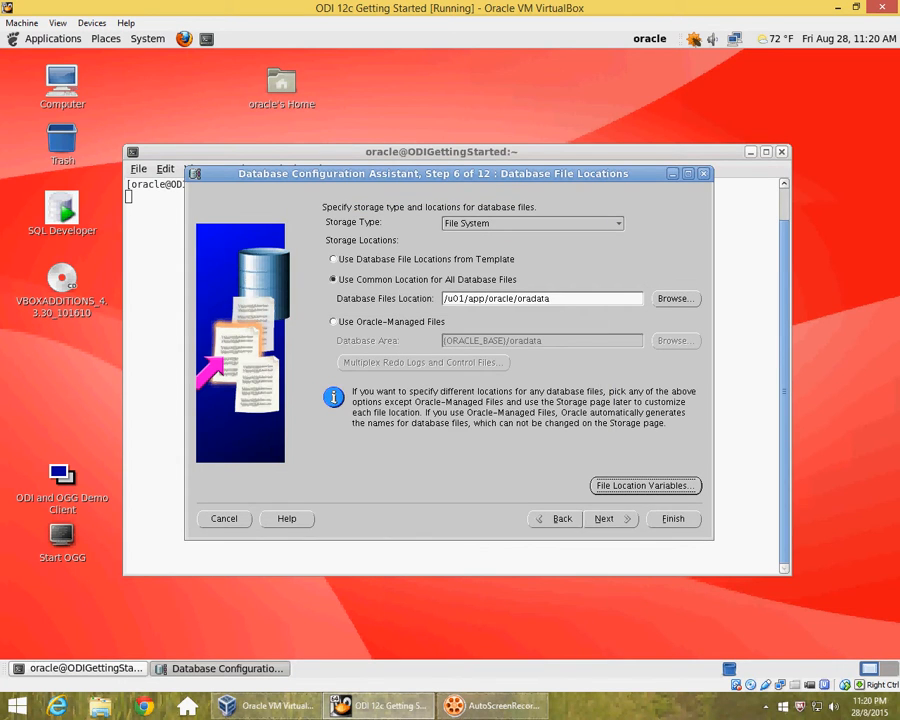
left_click(610, 519)
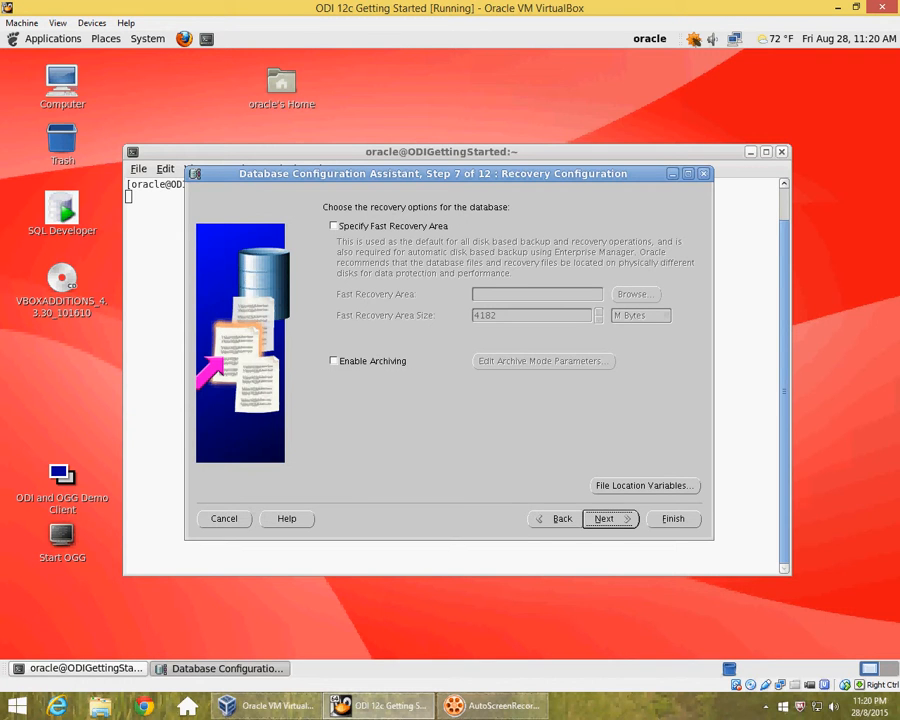
- Specify a fast recovery area and choose the directory /u01/app/oracle/fast_recovery_area for it
left_click(334, 226)
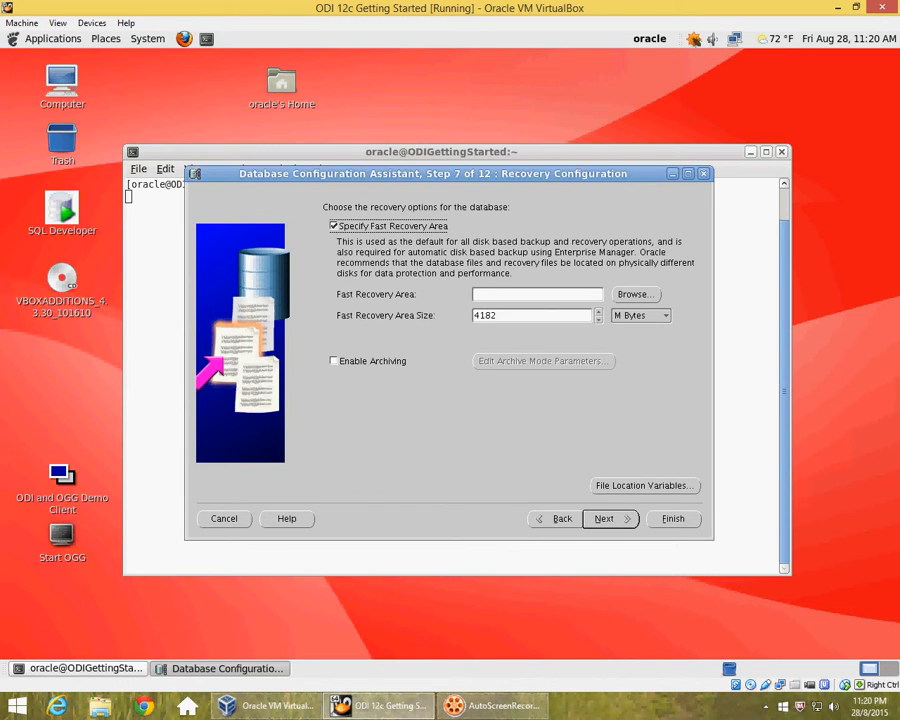
left_click(636, 295)
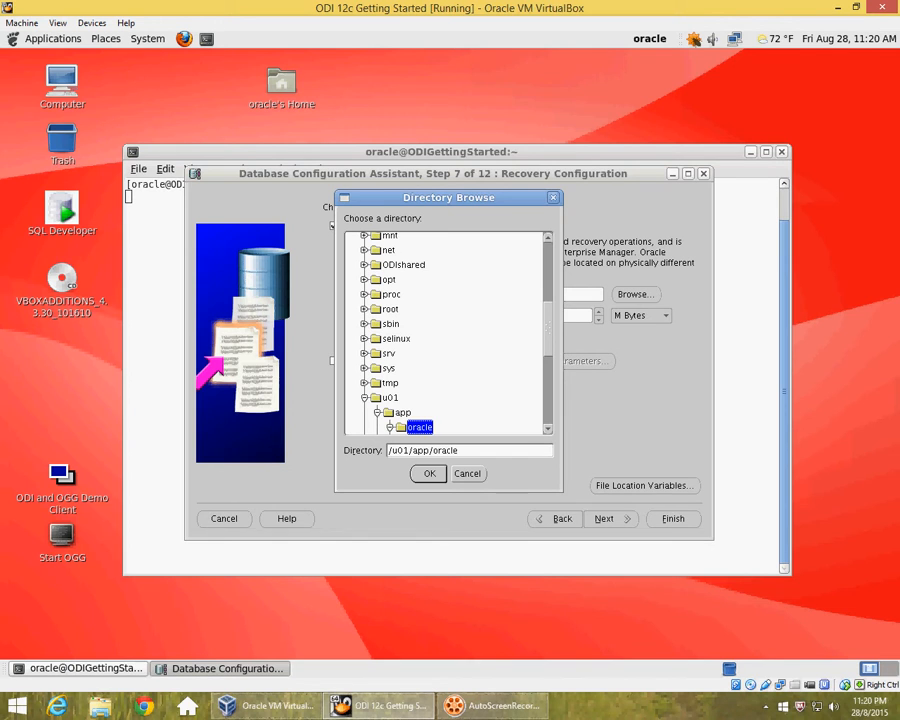
scroll(445, 333, "down", 15)
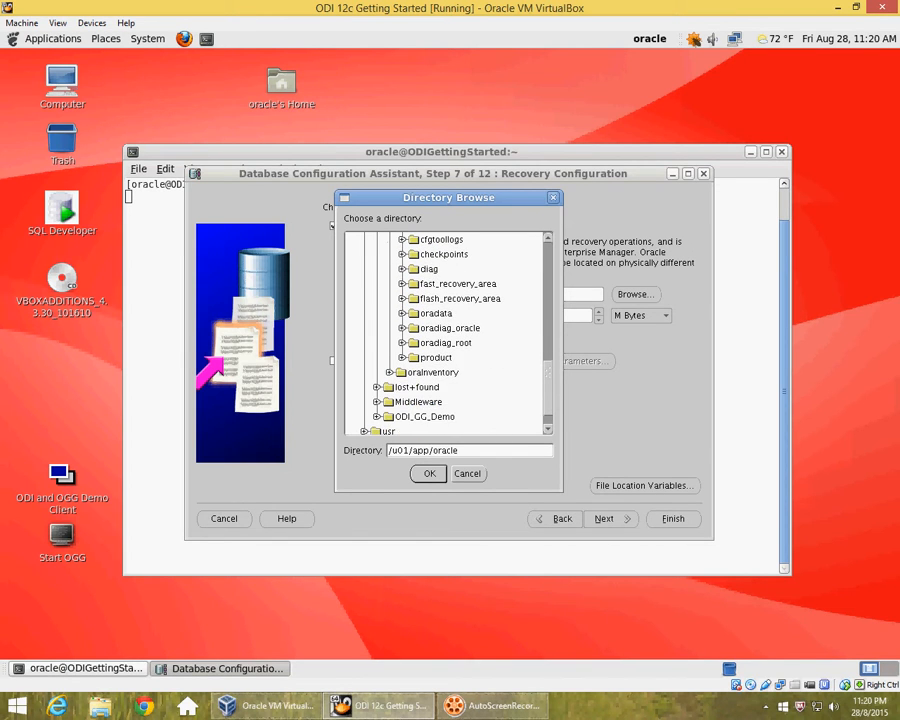
scroll(445, 333, "up", 1)
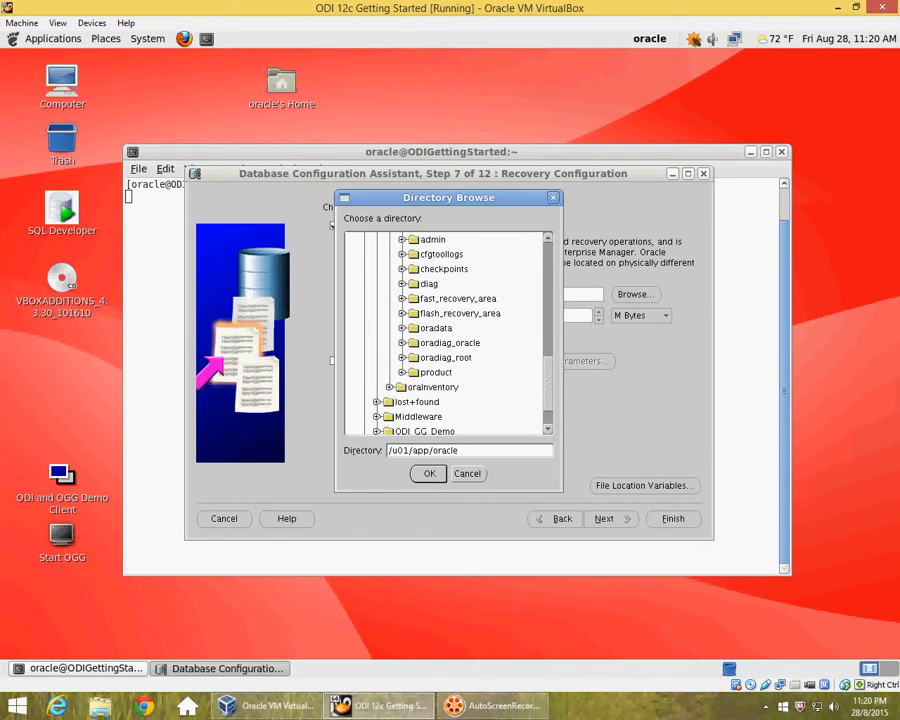
left_click(458, 299)
left_click(429, 474)
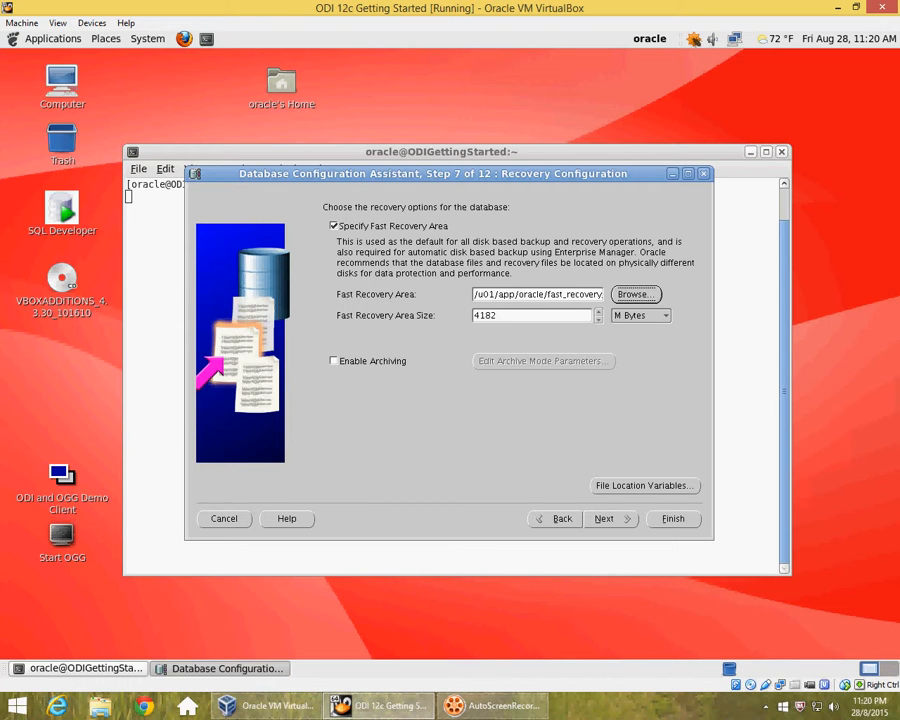
- Enable archiving, accept the archive mode parameters with automatic archiving, and continue to the database content despite the limited disk space
left_click(334, 361)
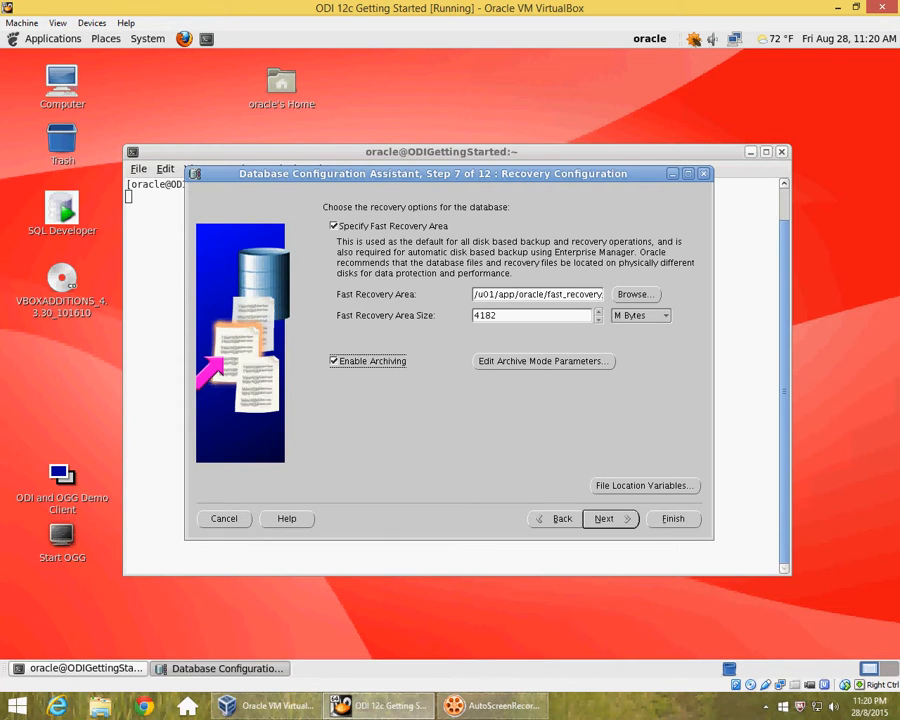
left_click(543, 361)
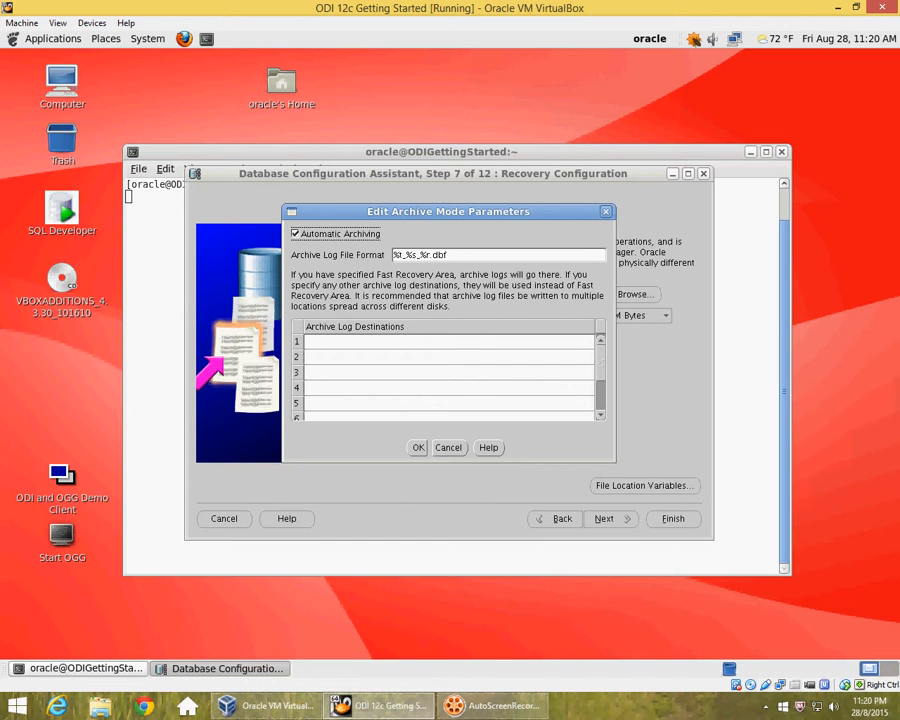
left_click(418, 448)
left_click(610, 519)
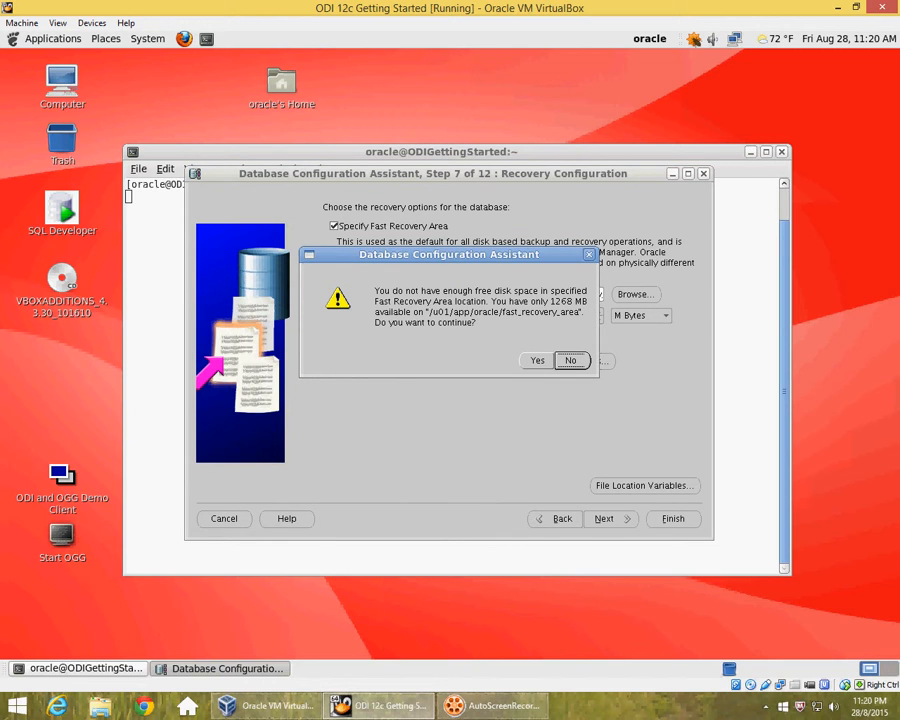
left_click(537, 360)
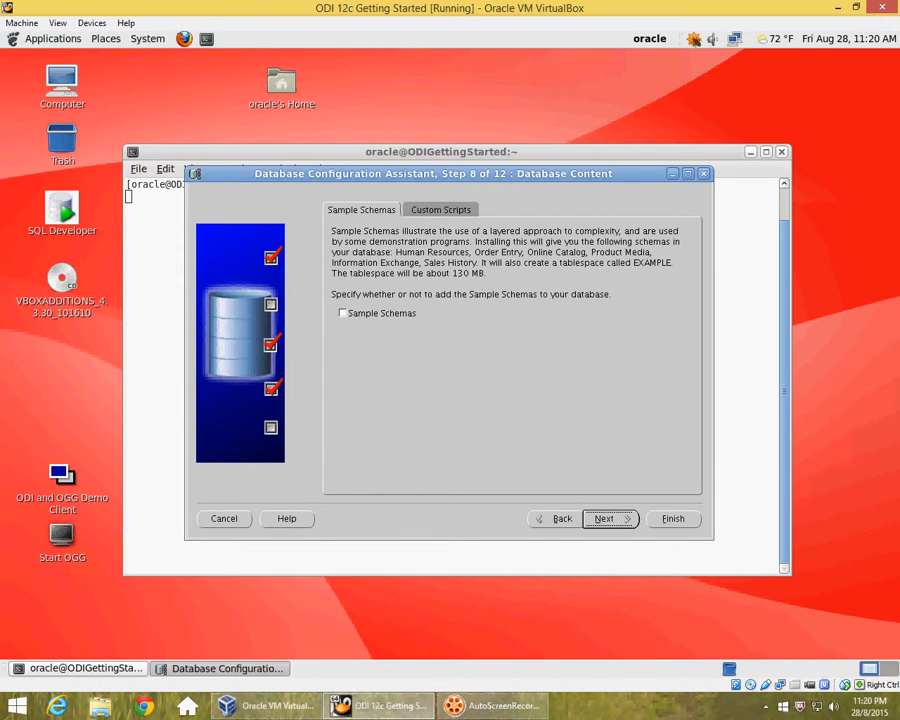
- Add the sample schemas to the database, check the custom scripts options, and proceed to the initialization parameters
left_click(343, 313)
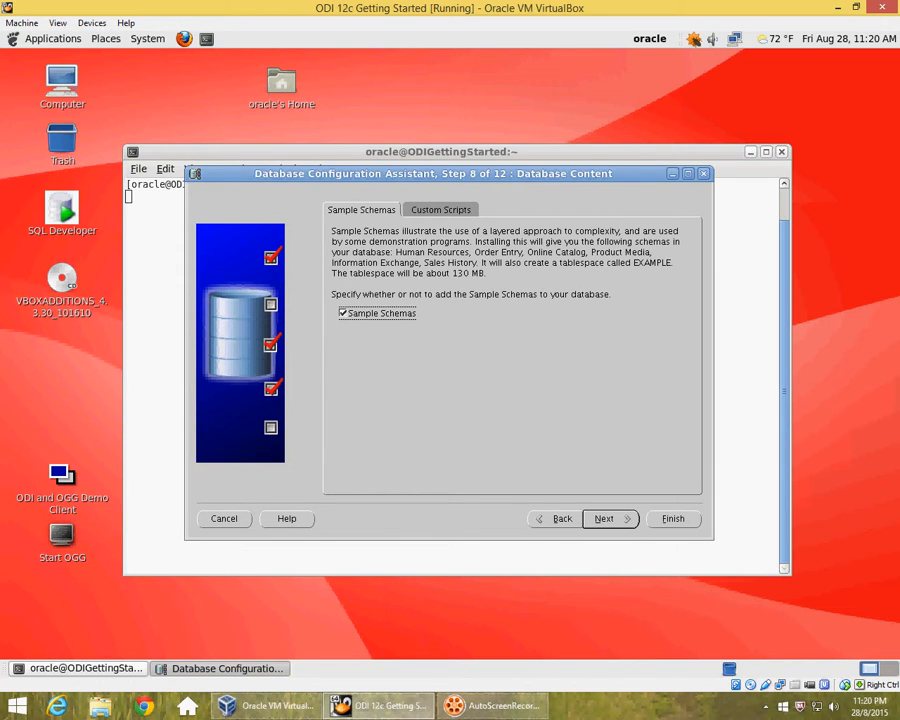
left_click(441, 210)
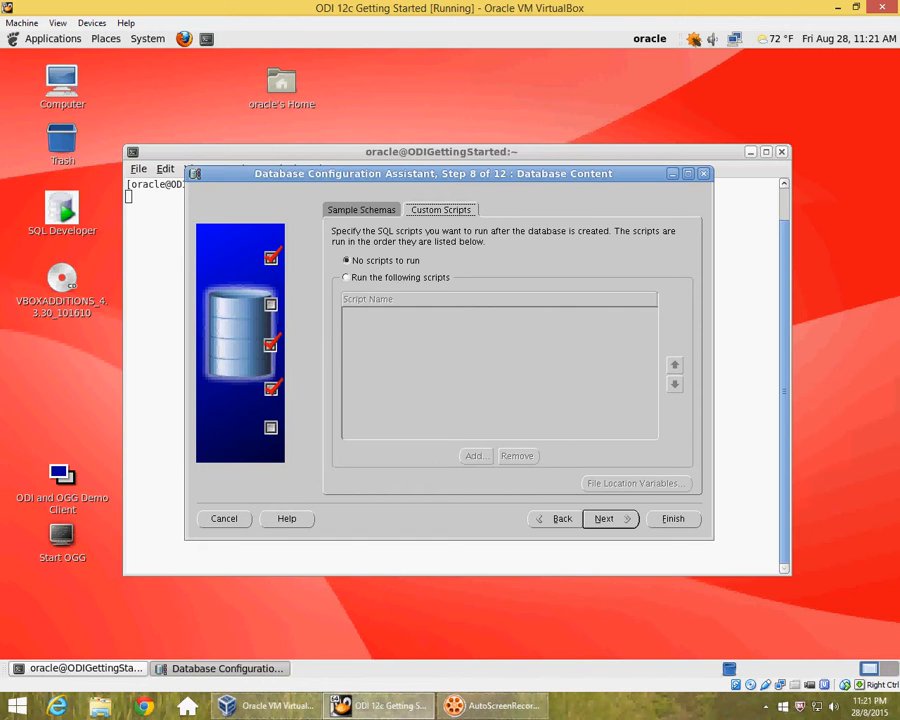
key("Return")
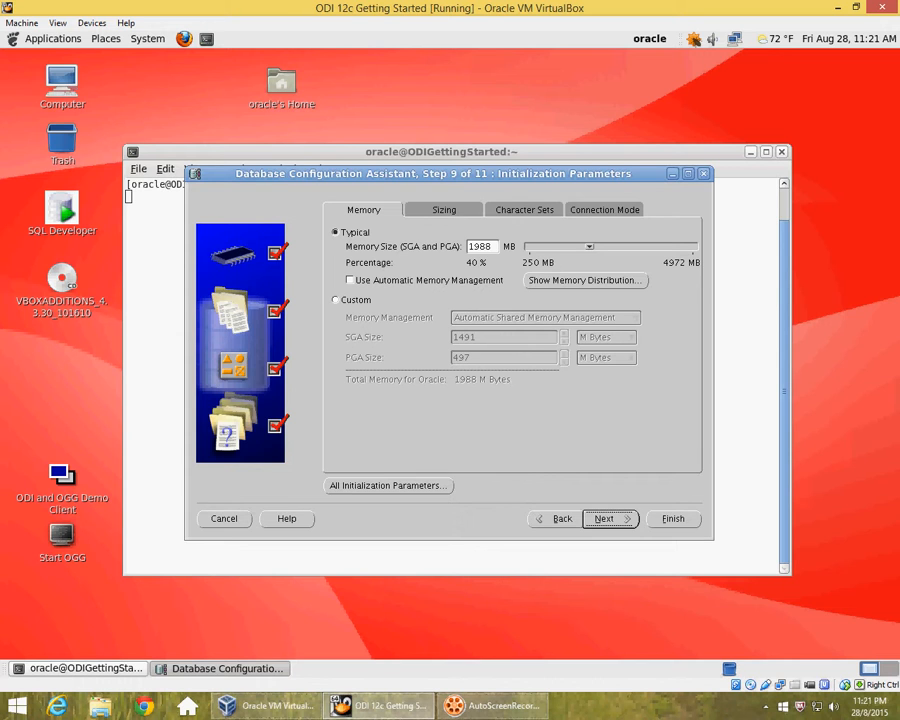
- Turn on automatic memory management for the typical setup, compare it with the custom setup, and choose custom memory settings
left_click(350, 281)
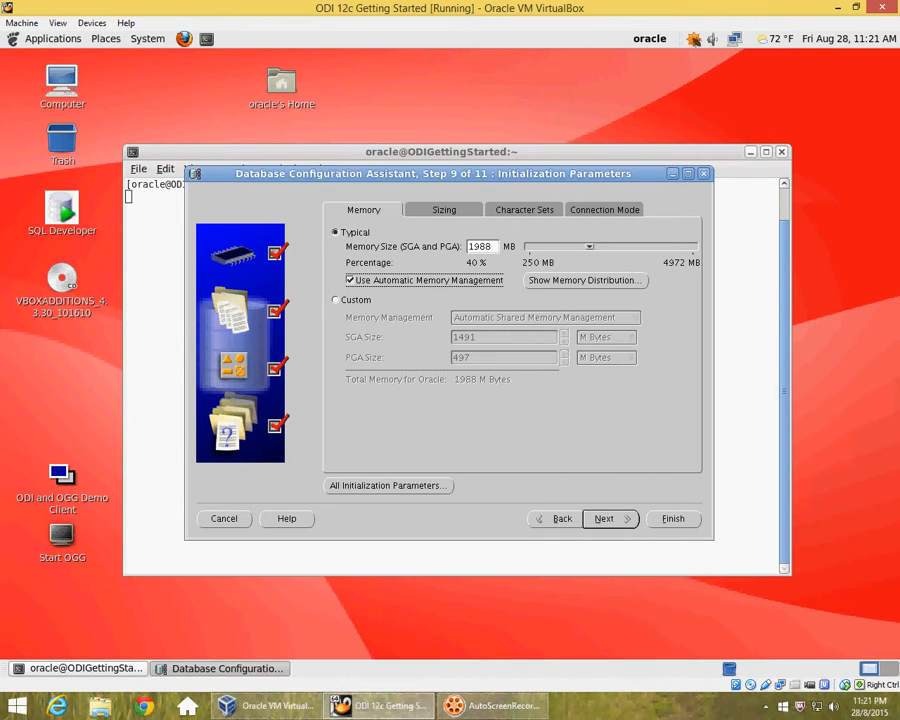
left_click(336, 300)
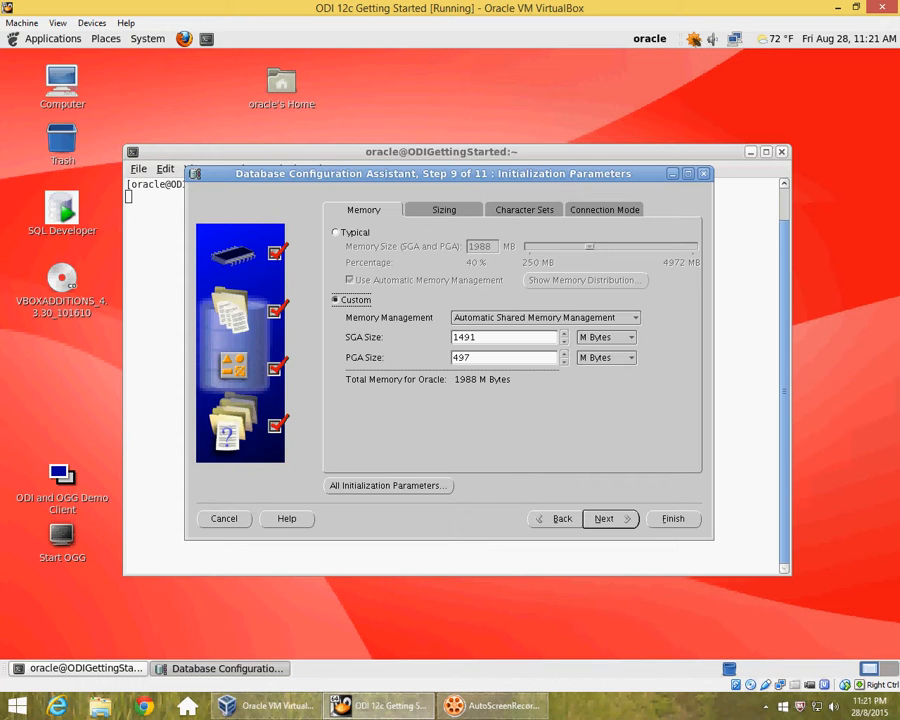
left_click(336, 232)
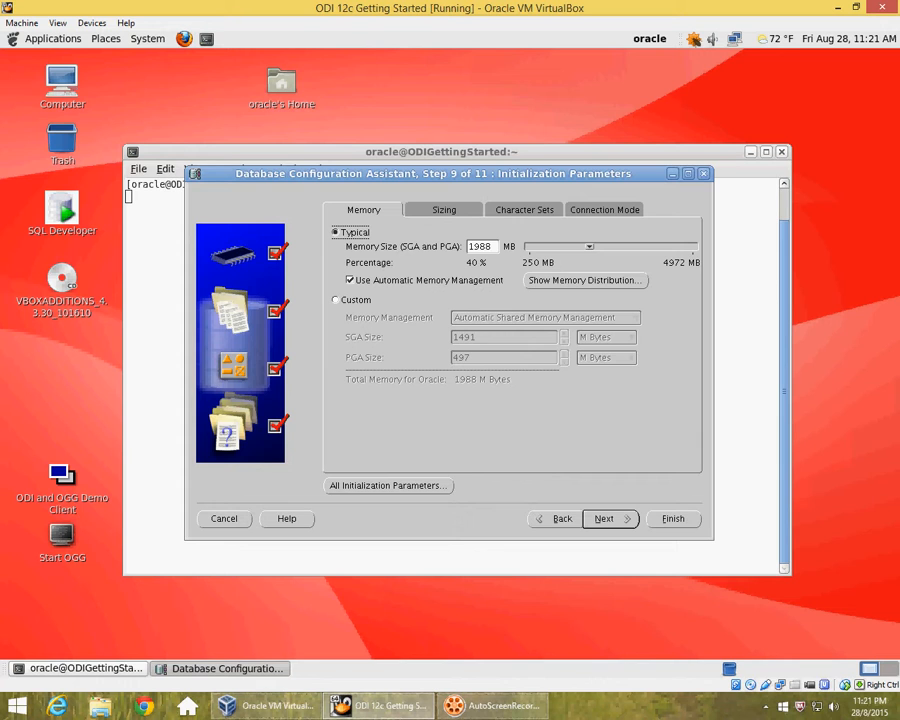
left_click(336, 300)
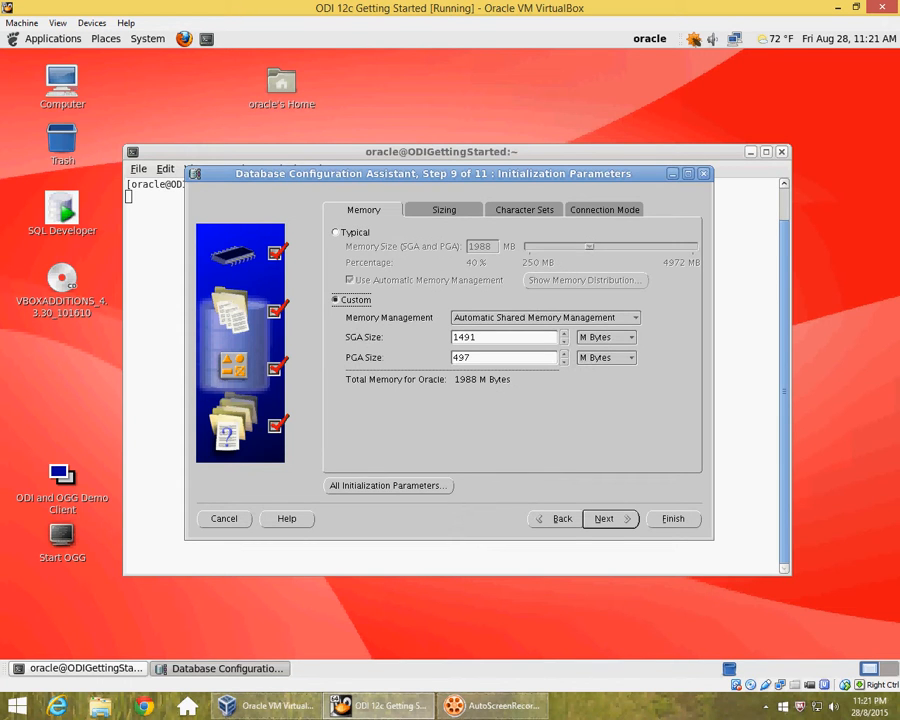
- Review the block size and processes settings, and set the database character set to Unicode (AL32UTF8)
left_click(444, 210)
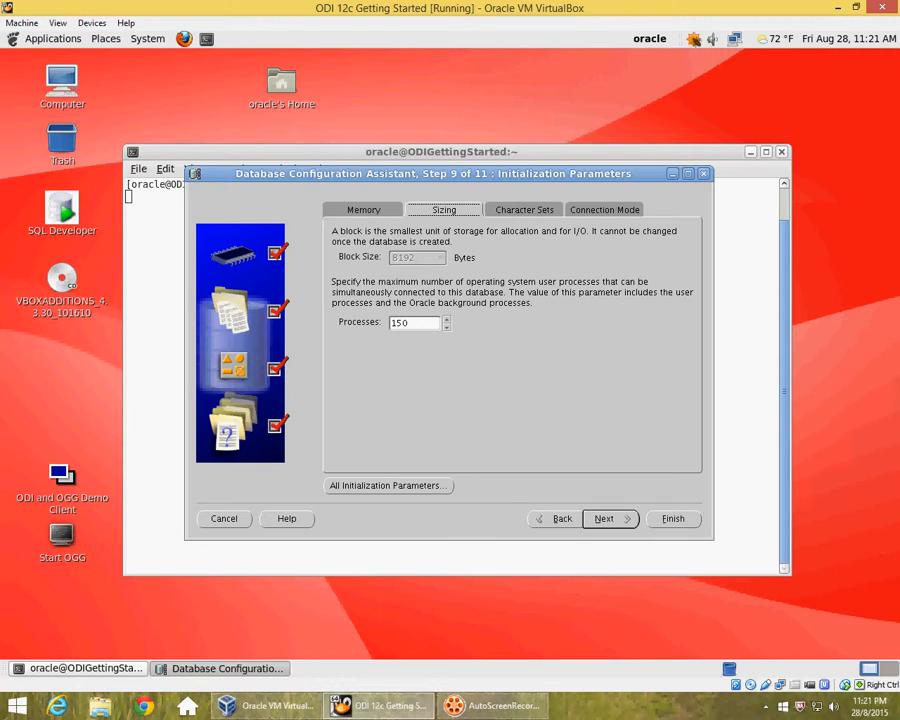
key("Right")
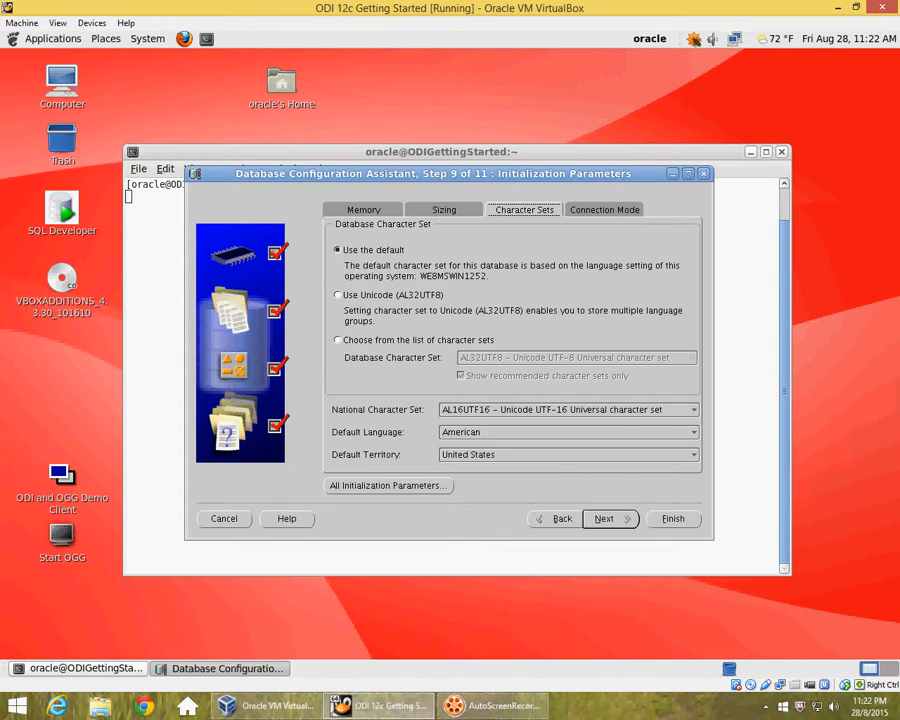
left_click(390, 295)
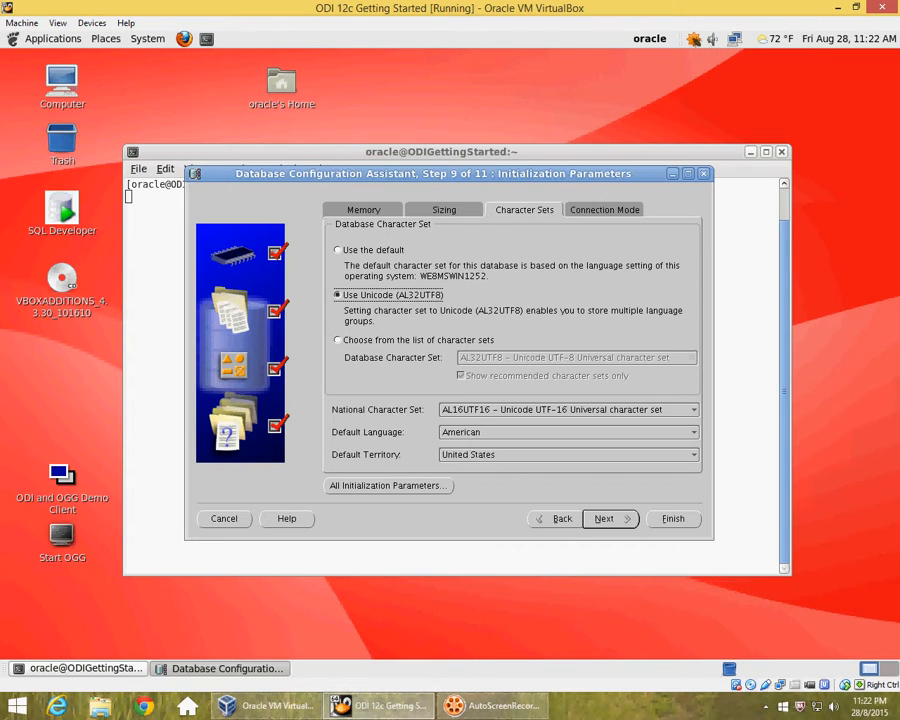
- Check the connection mode and look through the full list of initialization parameters, including the advanced ones
left_click(604, 210)
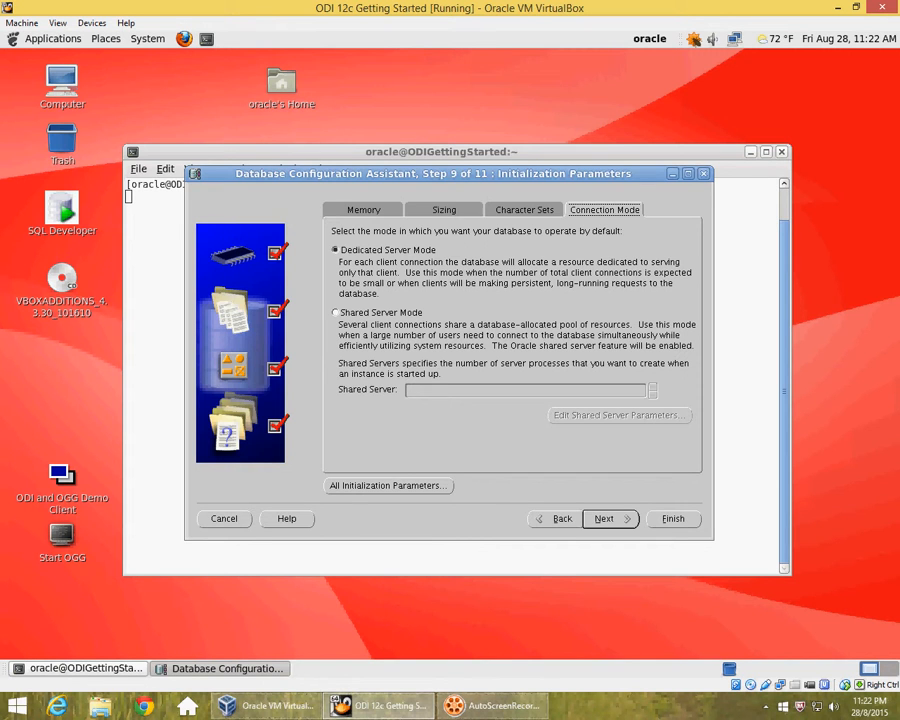
left_click(388, 486)
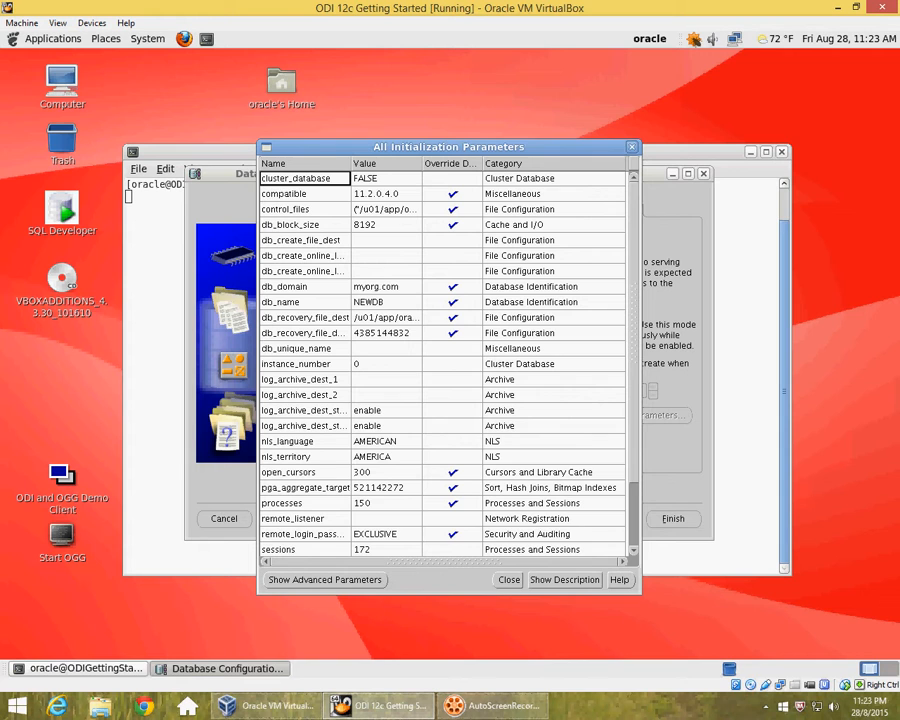
left_click(325, 580)
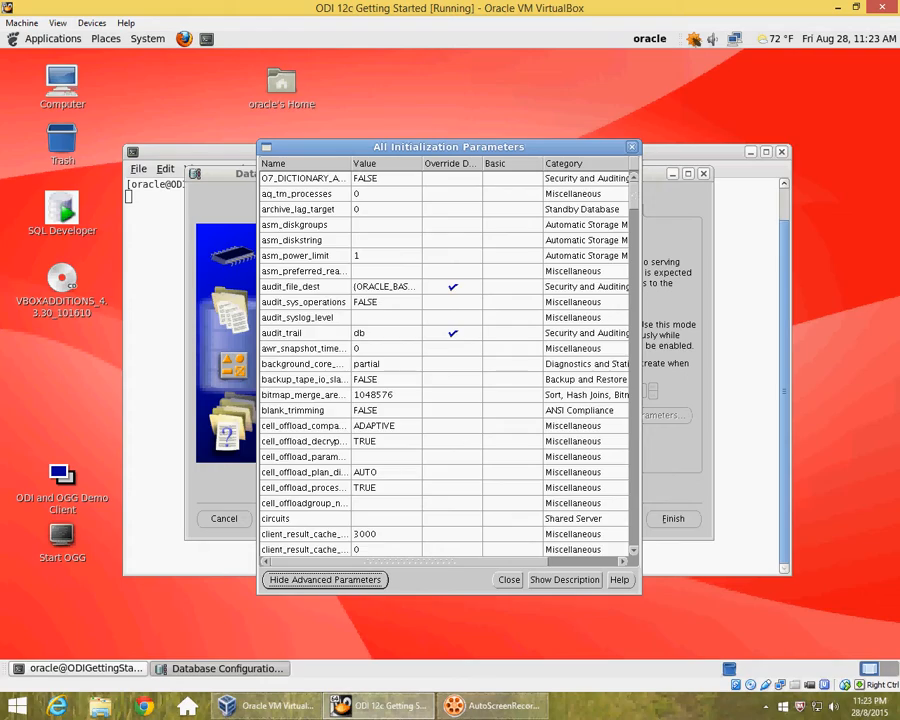
scroll(445, 365, "down", 15)
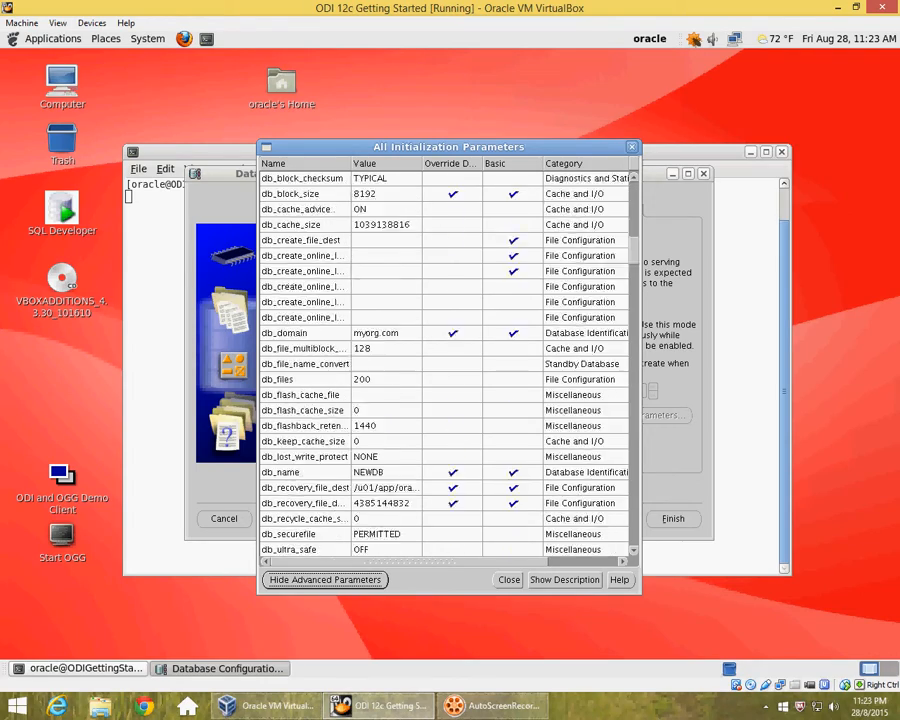
scroll(445, 365, "down", 15)
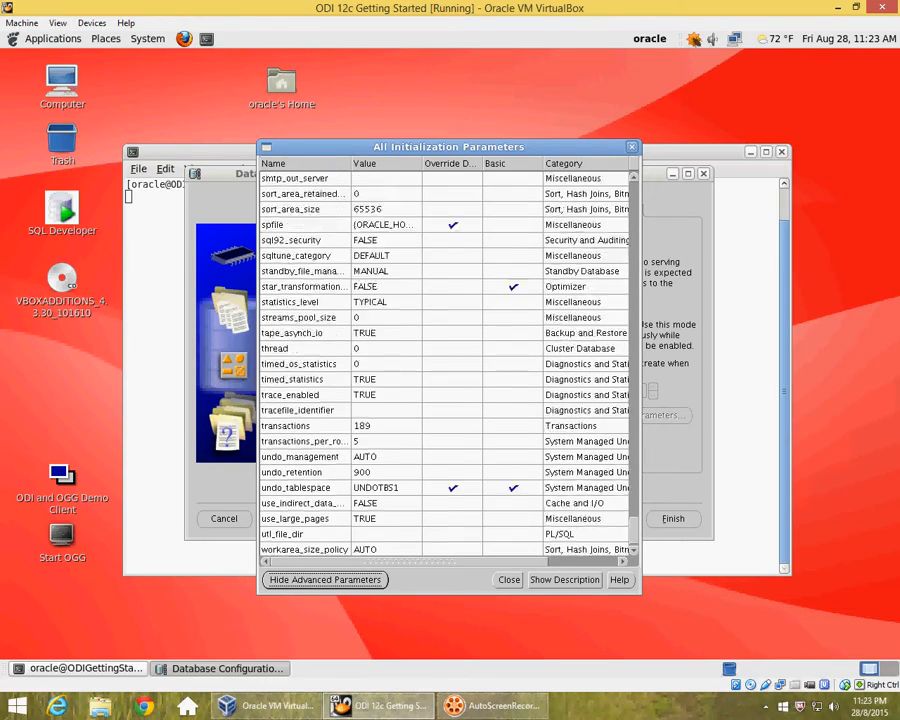
scroll(445, 365, "up", 20)
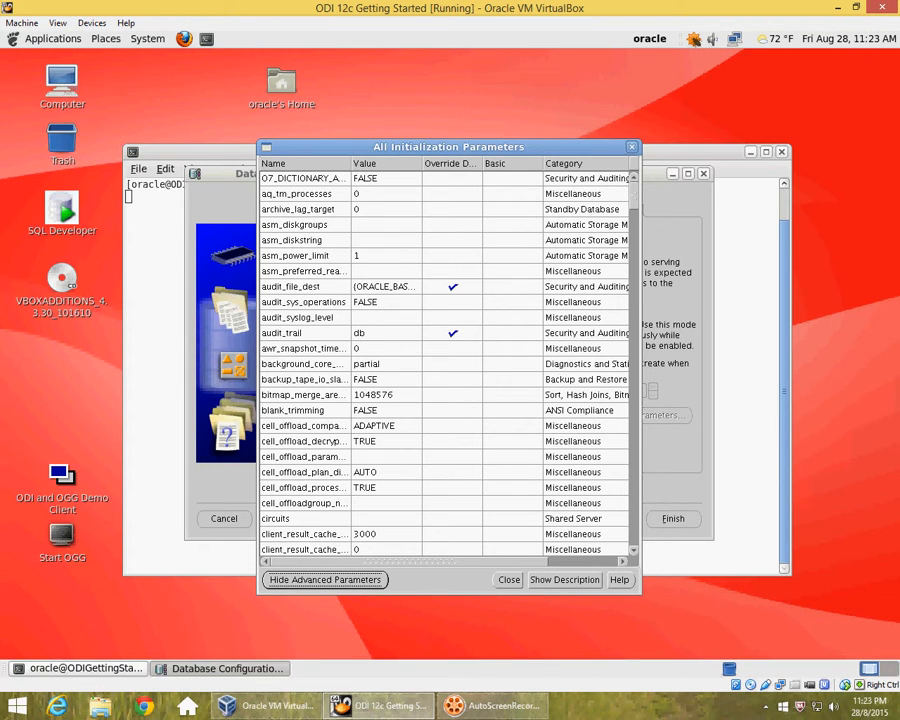
- Read the description of the audit_trail parameter, compare the basic and advanced parameter lists with the Override Default column widened, and close the list
left_click(305, 333)
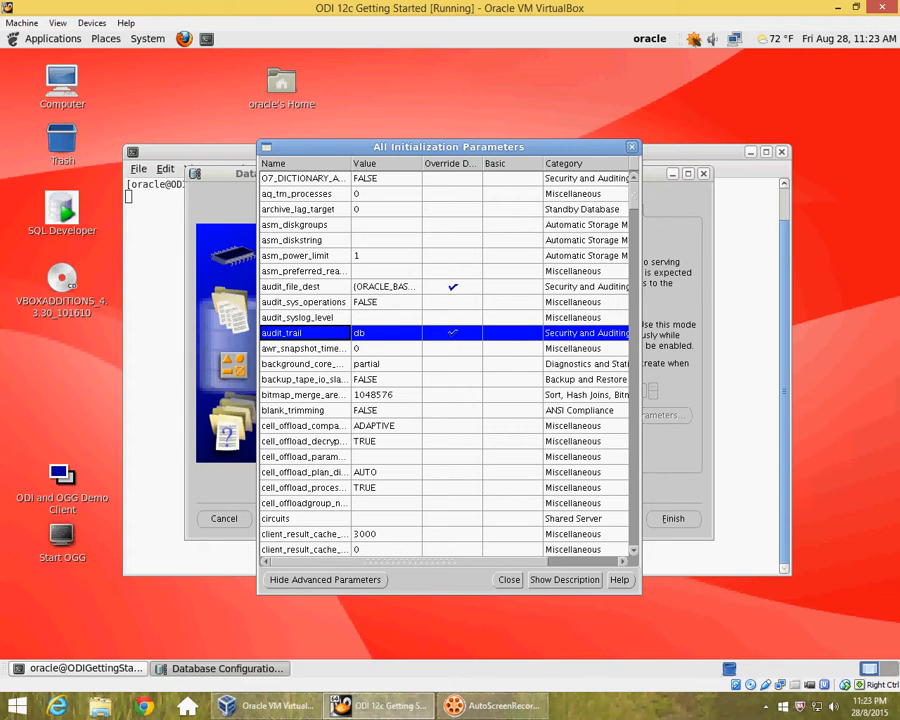
left_click(564, 579)
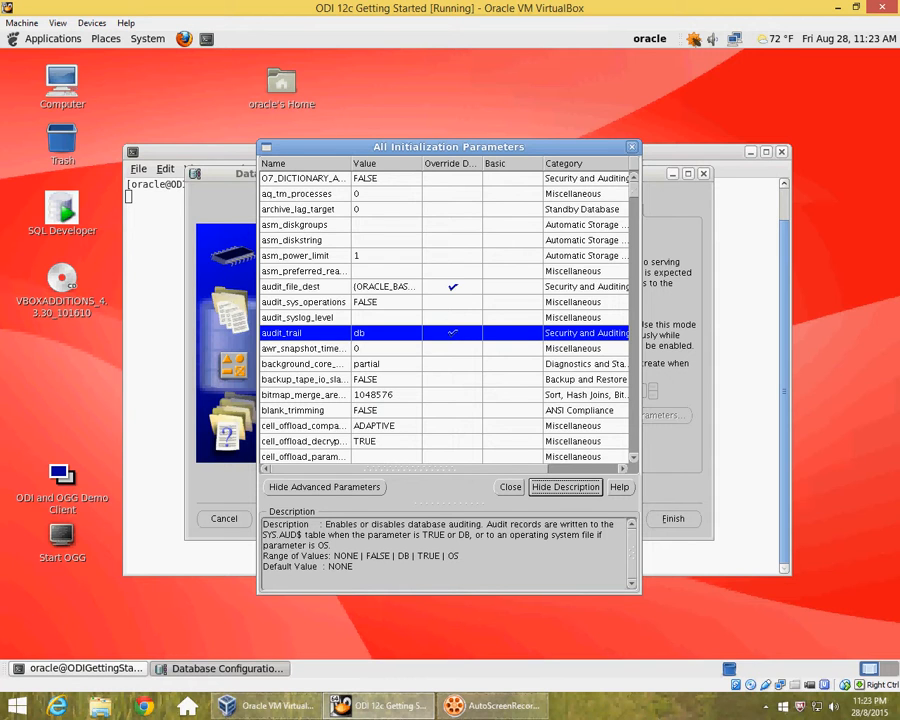
left_click_drag(482, 163, 497, 163)
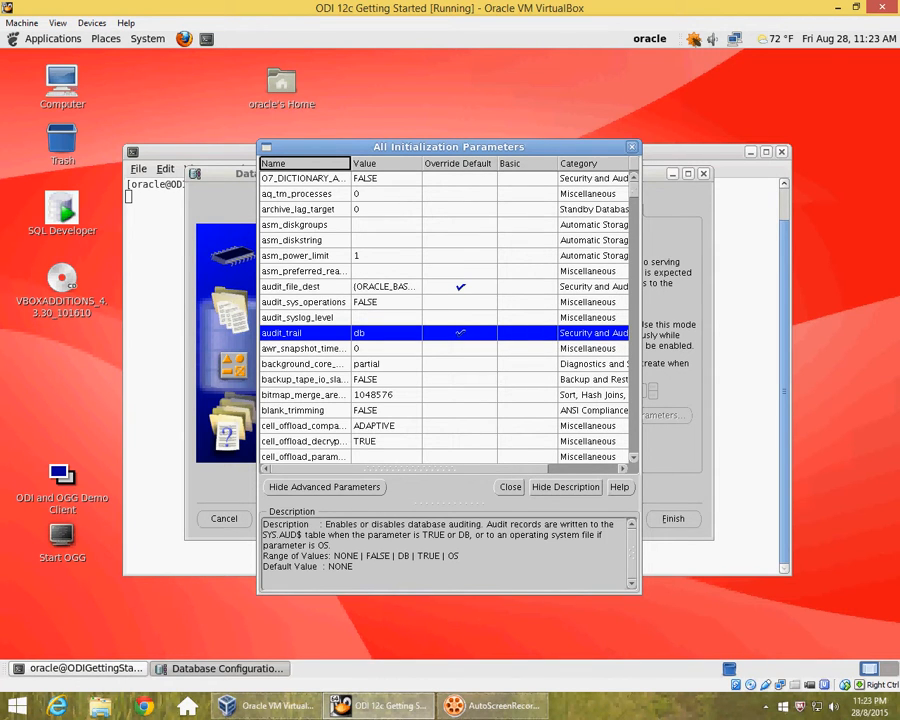
left_click(324, 487)
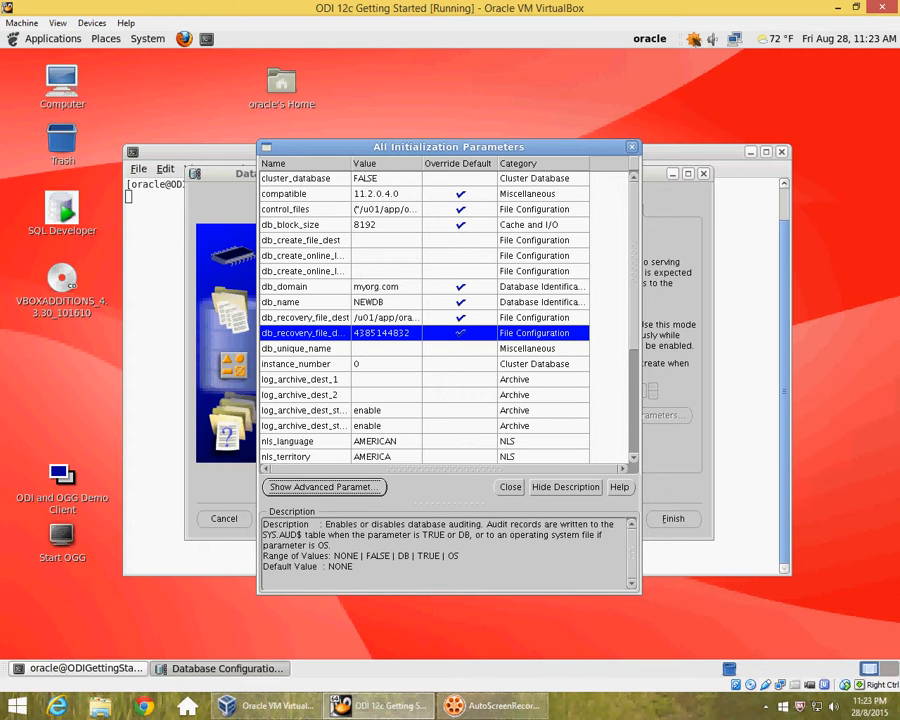
left_click(324, 487)
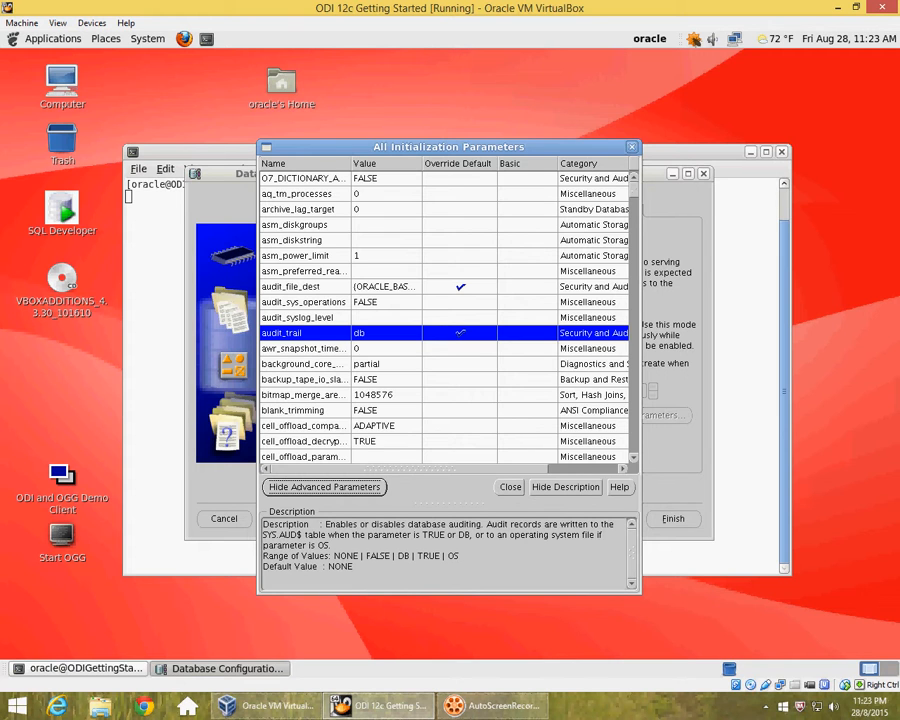
left_click(324, 487)
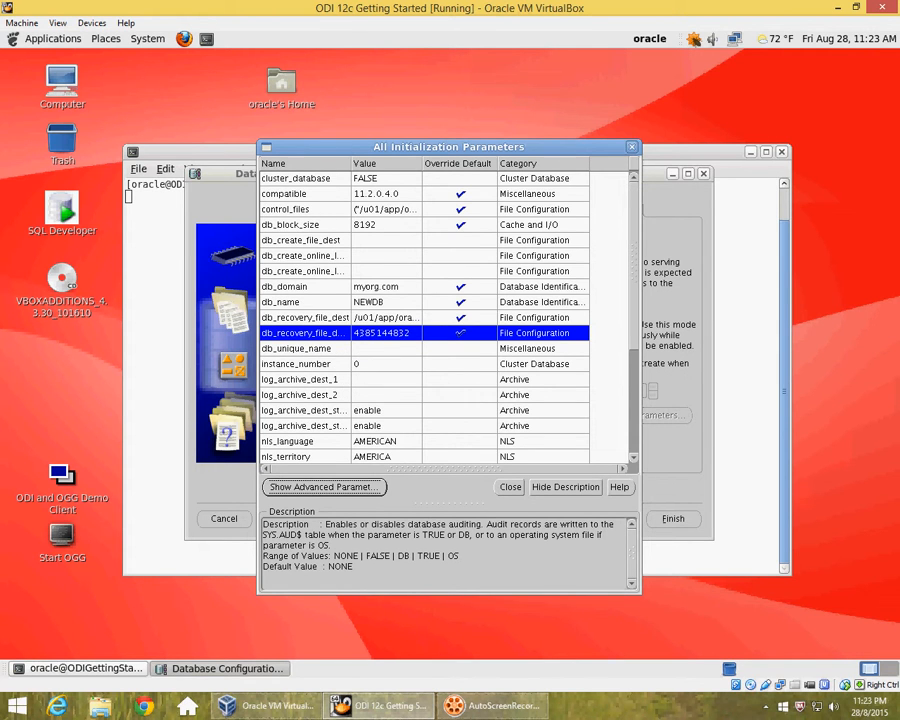
left_click(510, 487)
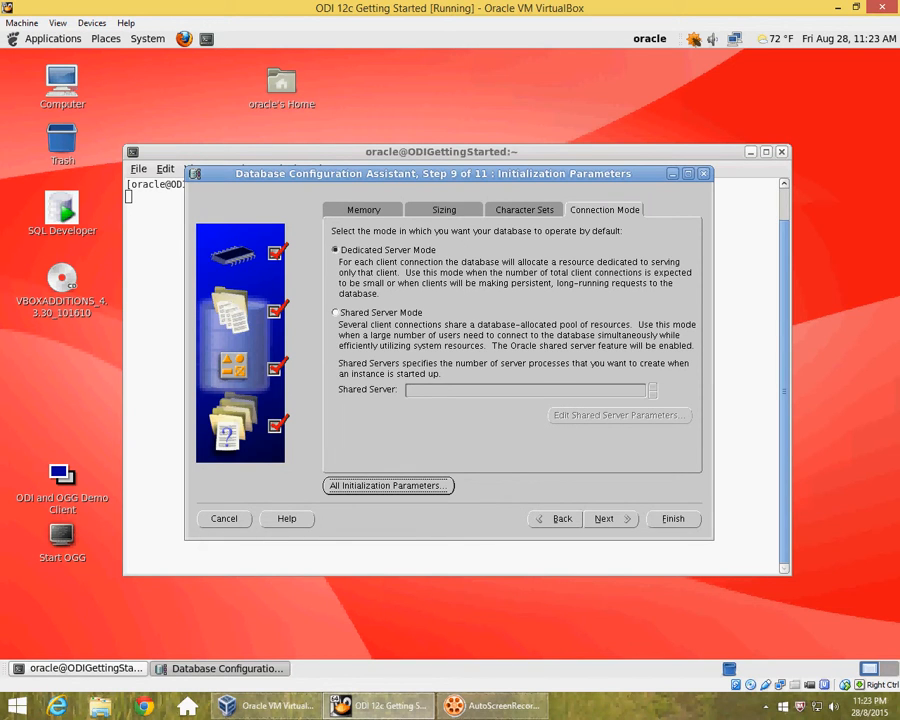
- Continue to the database storage settings and review the control files and datafiles, widening the datafile File Name column
left_click(604, 518)
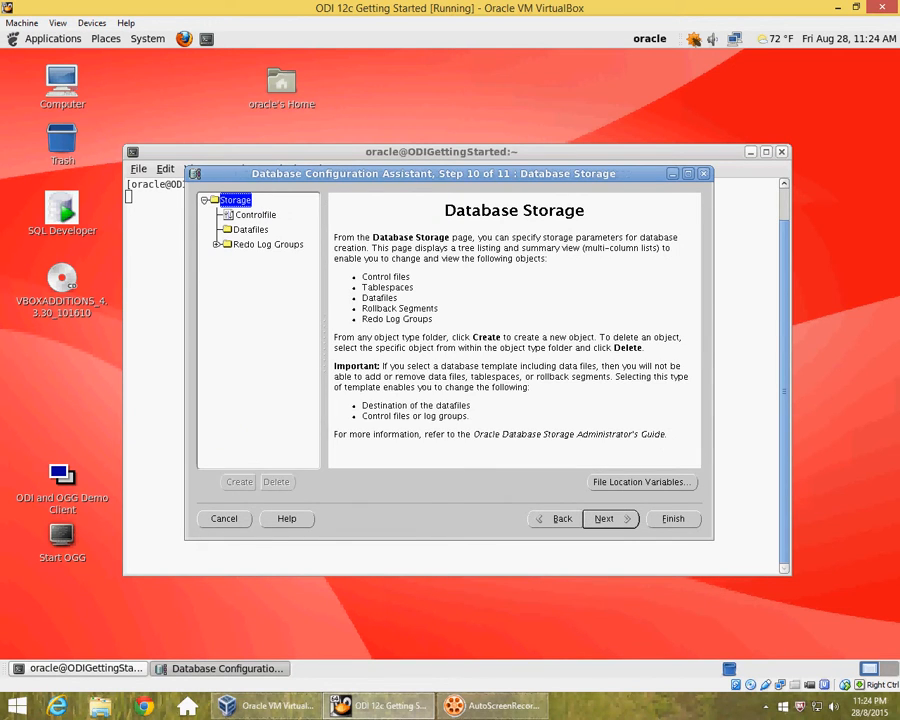
left_click(255, 215)
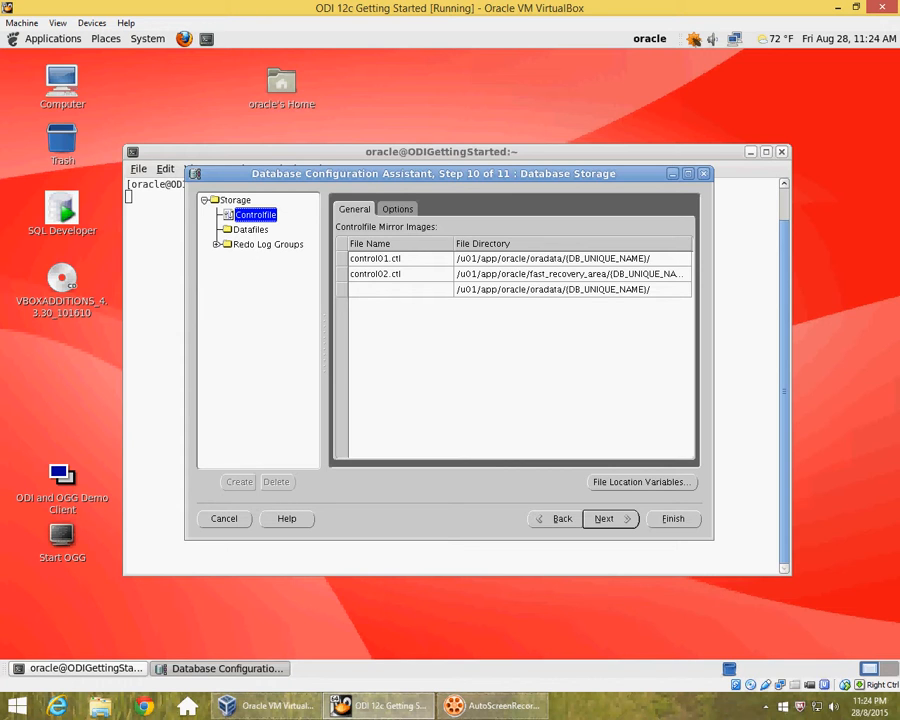
left_click(251, 230)
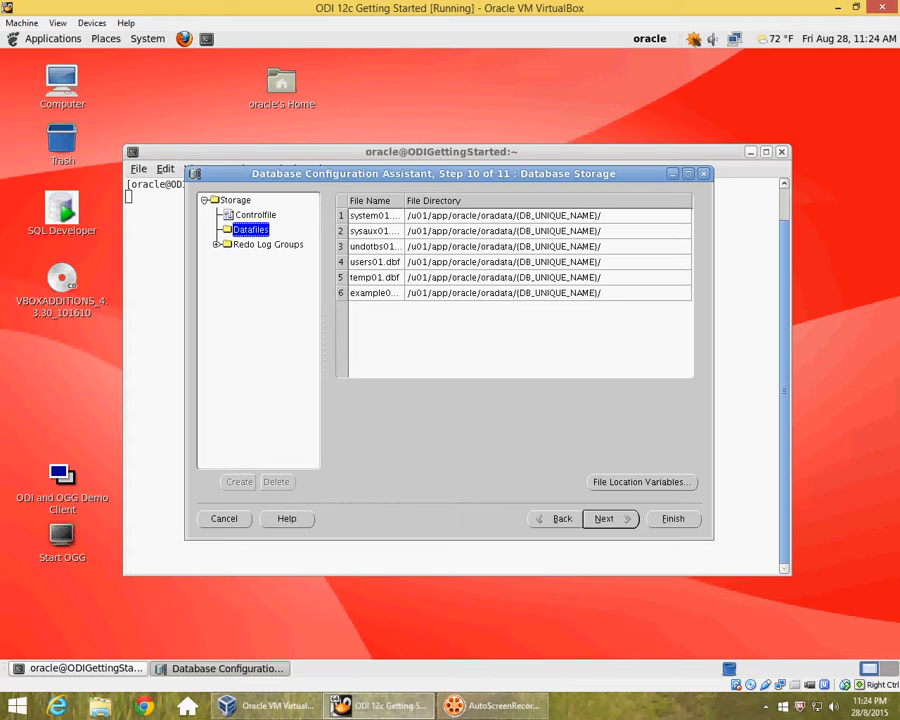
left_click_drag(405, 200, 442, 200)
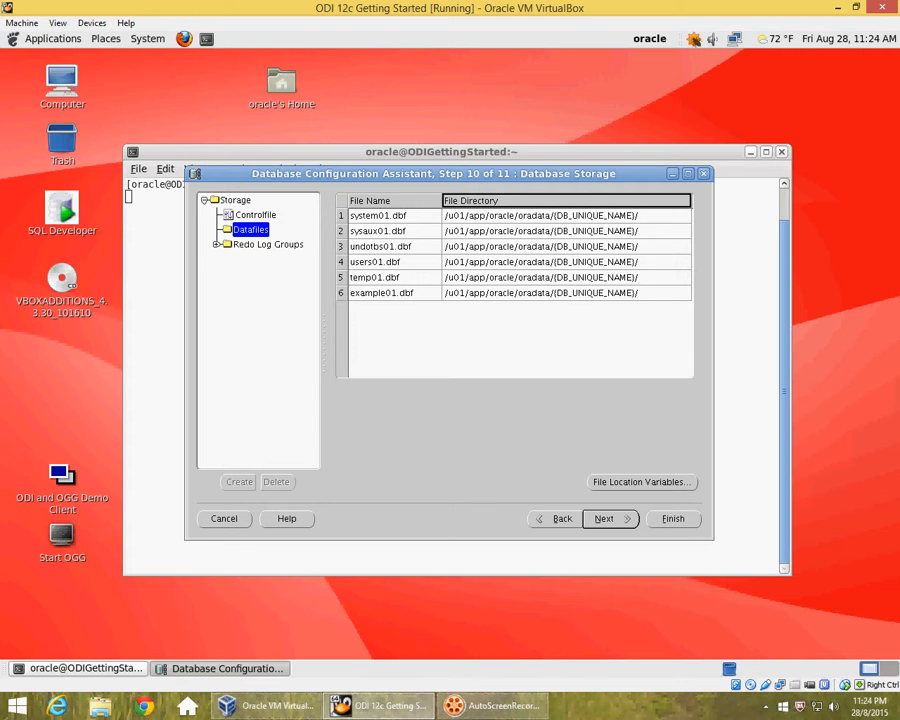
- Try adding the suffix _newdb to the system01.dbf datafile name
left_click(386, 216)
left_click(386, 216)
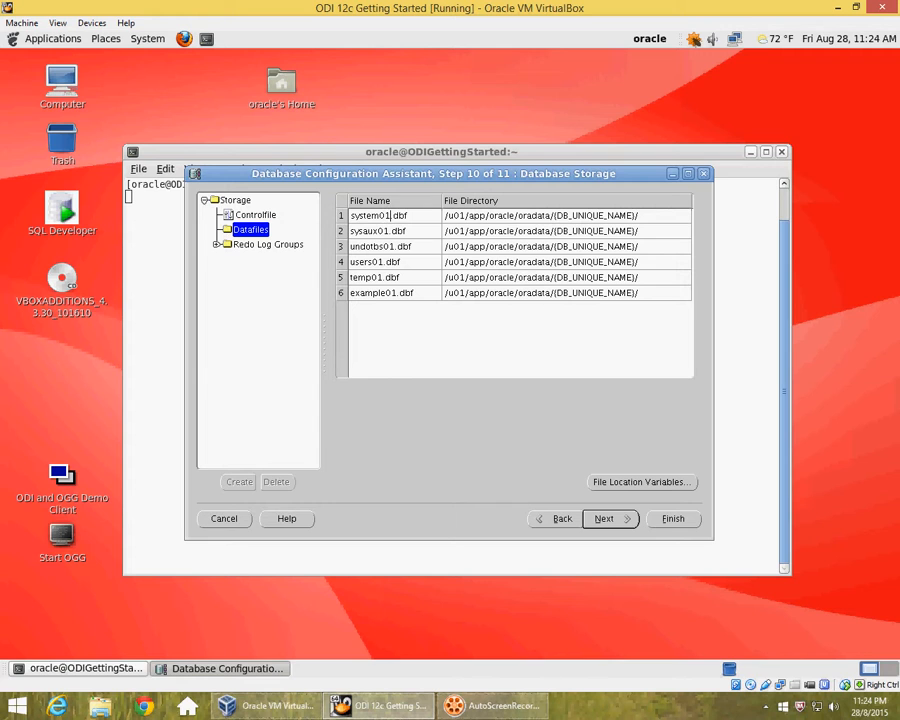
type("_newdb")
key("BackSpace")
key("BackSpace")
key("BackSpace")
key("BackSpace")
key("BackSpace")
key("BackSpace")
- Expand the redo log groups and rename the log member of group 1 to redo01.dbf
left_click(268, 244)
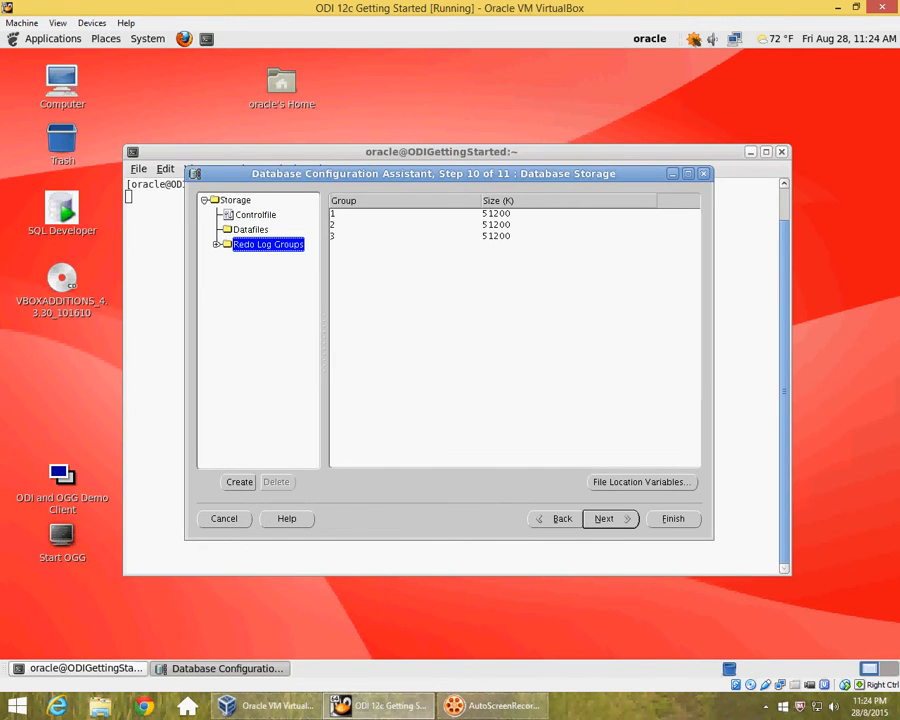
left_click(216, 244)
left_click(248, 259)
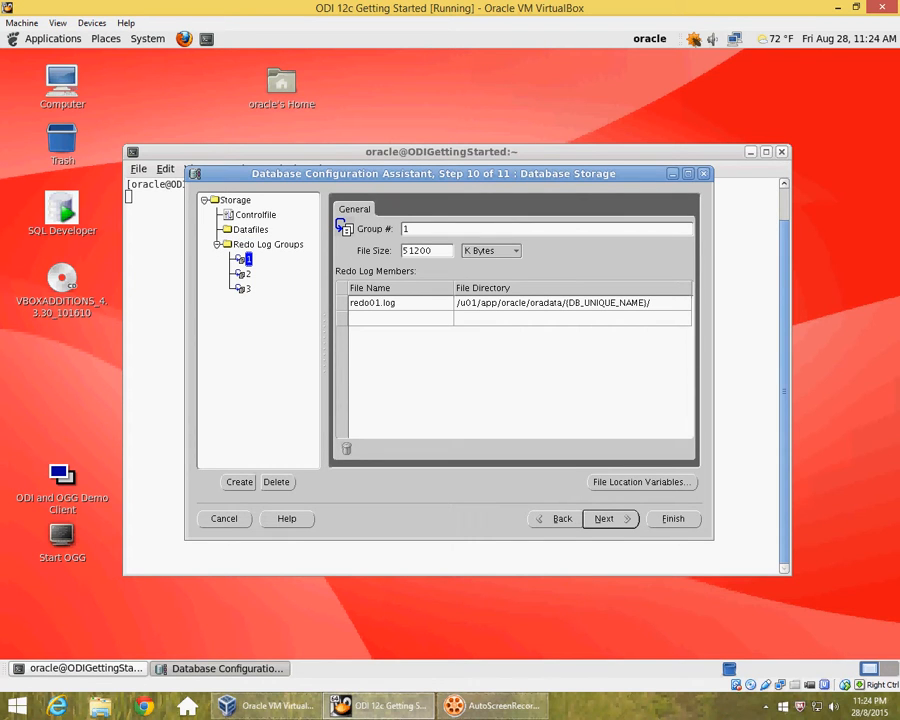
left_click(372, 303)
double_click(389, 303)
type("ldb")
key("BackSpace")
key("BackSpace")
key("BackSpace")
type("dbf")
- Change the file extension of the redo log member in group 2 to dbf
left_click(248, 274)
left_click(385, 303)
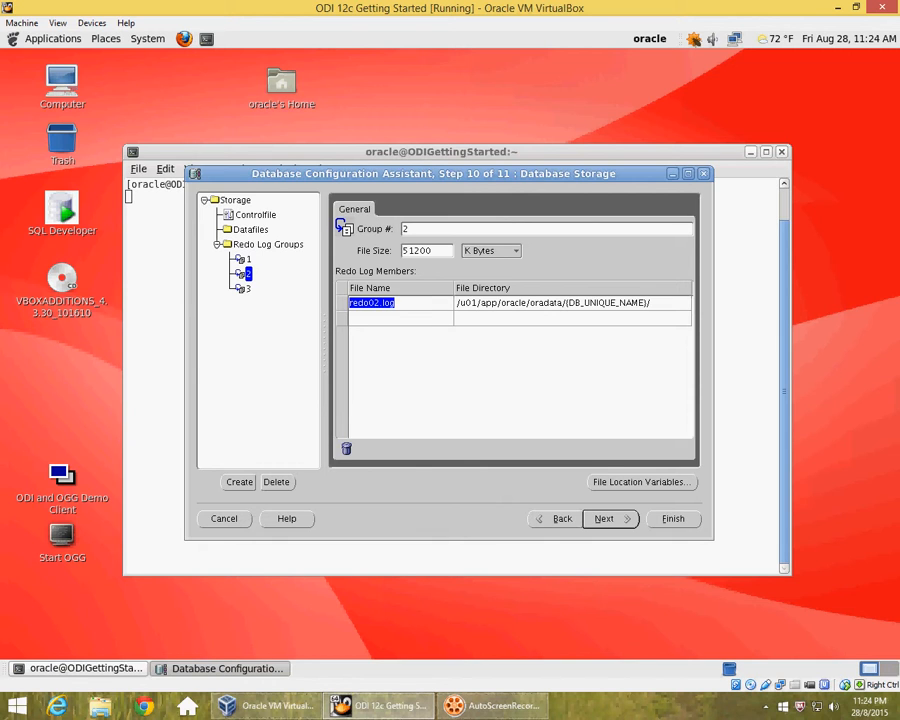
left_click_drag(385, 303, 397, 303)
type("dbf")
- Rename the log member of redo log group 3 to redo03.dbf
left_click(248, 289)
left_click(385, 303)
left_click_drag(384, 303, 396, 303)
type("dbf")
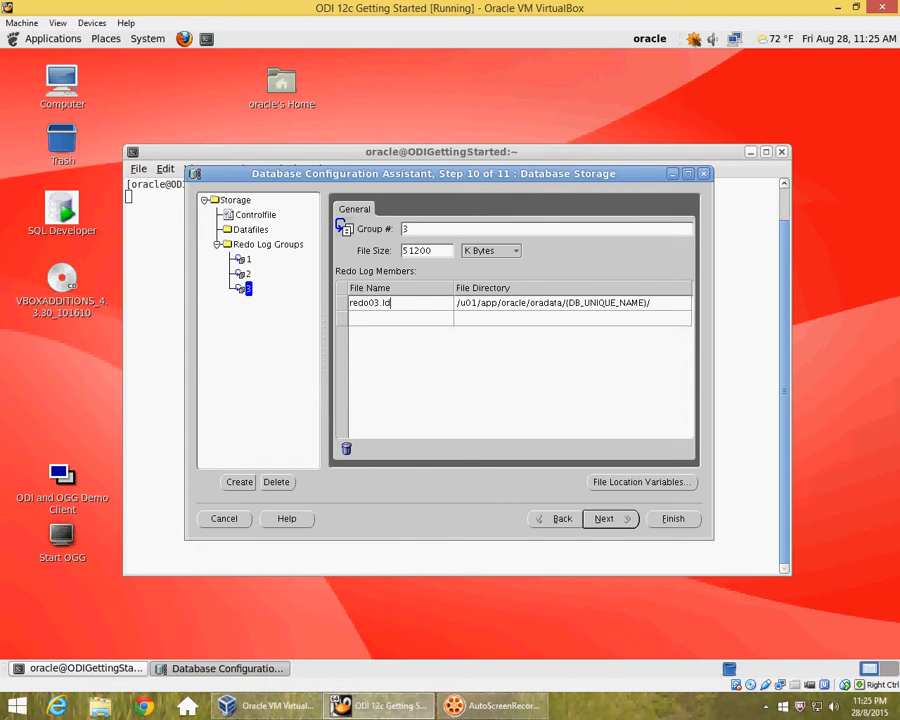
left_click_drag(383, 303, 400, 303)
type("dbf")
- Add a second log member named redo01b.dbf to redo log group 1
key("Up")
key("Up")
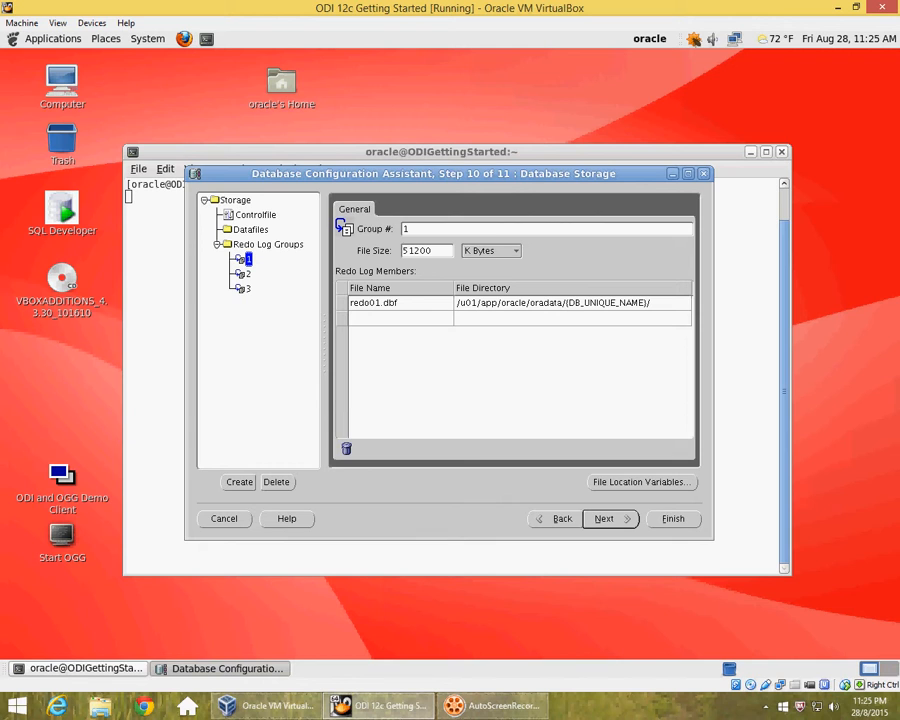
left_click(351, 318)
type("redo")
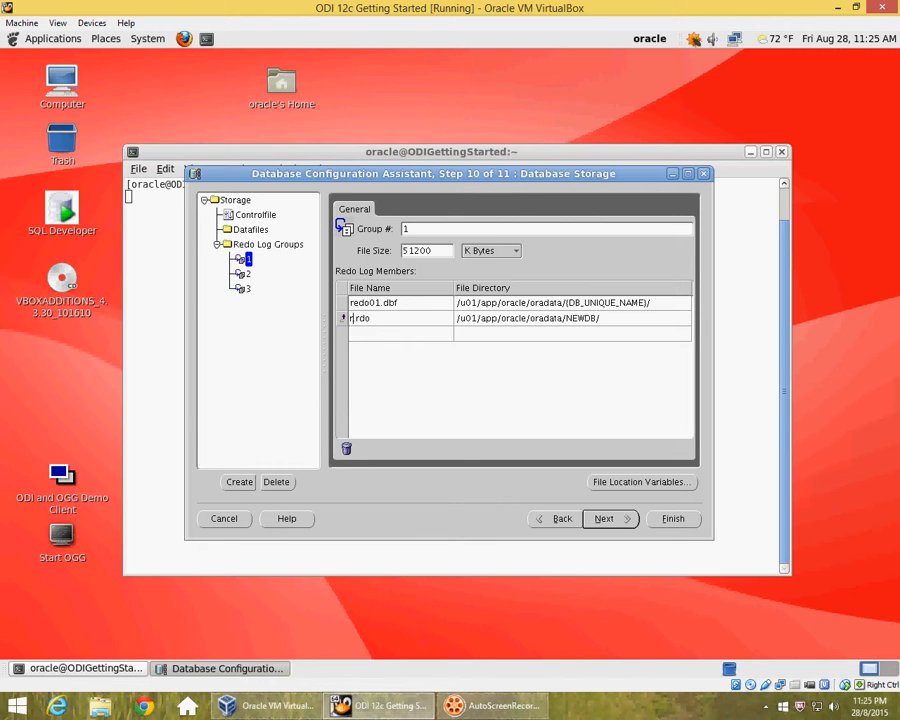
type("edo0")
key("F1")
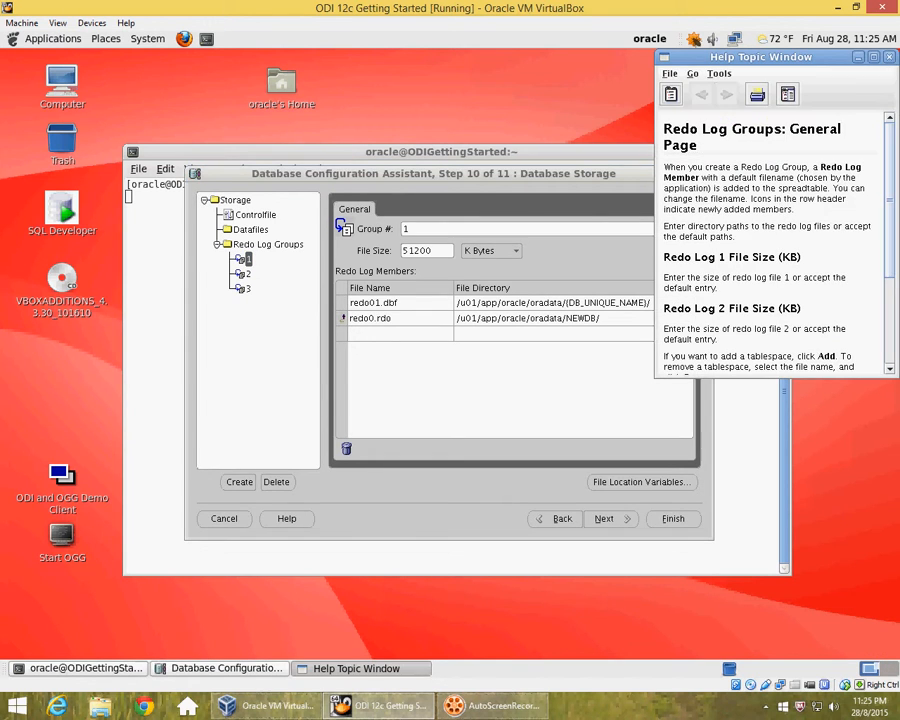
left_click(889, 57)
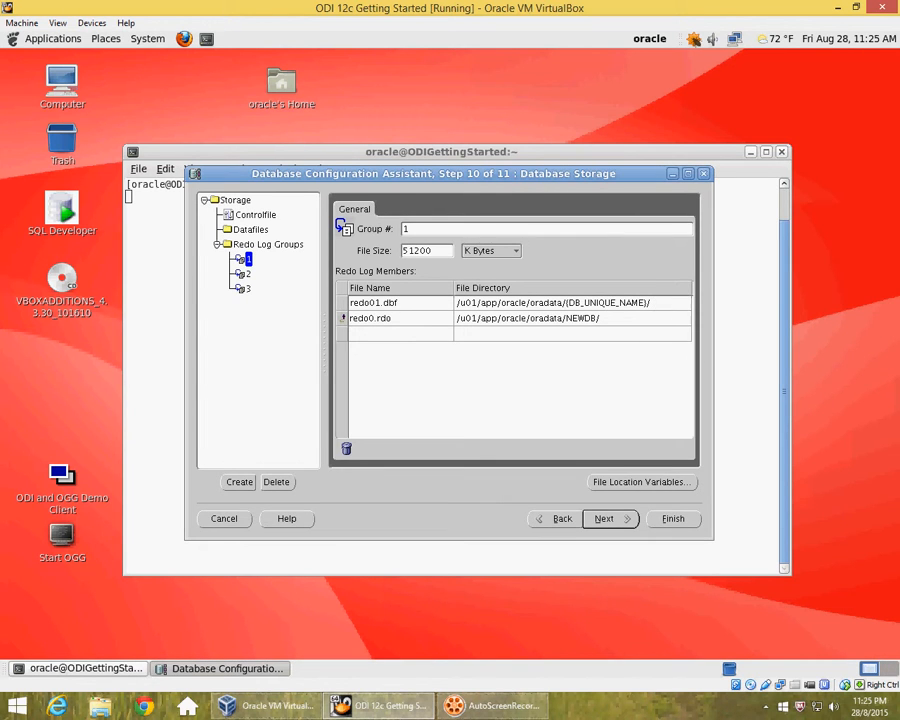
type("1b")
left_click(404, 318)
key("BackSpace")
key("BackSpace")
key("BackSpace")
type("dbf")
key("Tab")
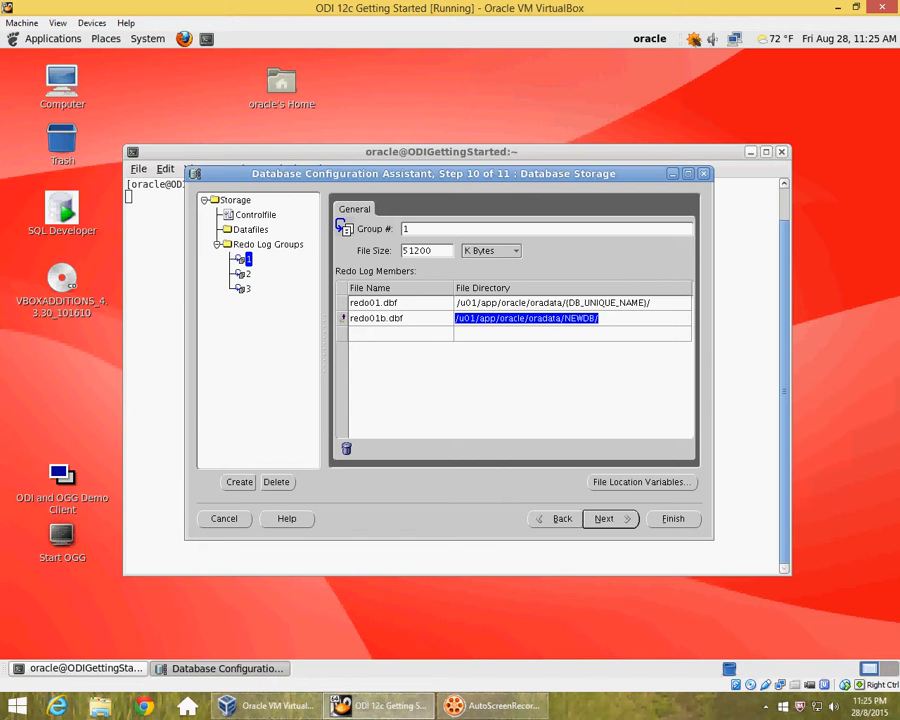
- Look at the file location variables and remove the redo01b.dbf member from redo log group 1
left_click(642, 482)
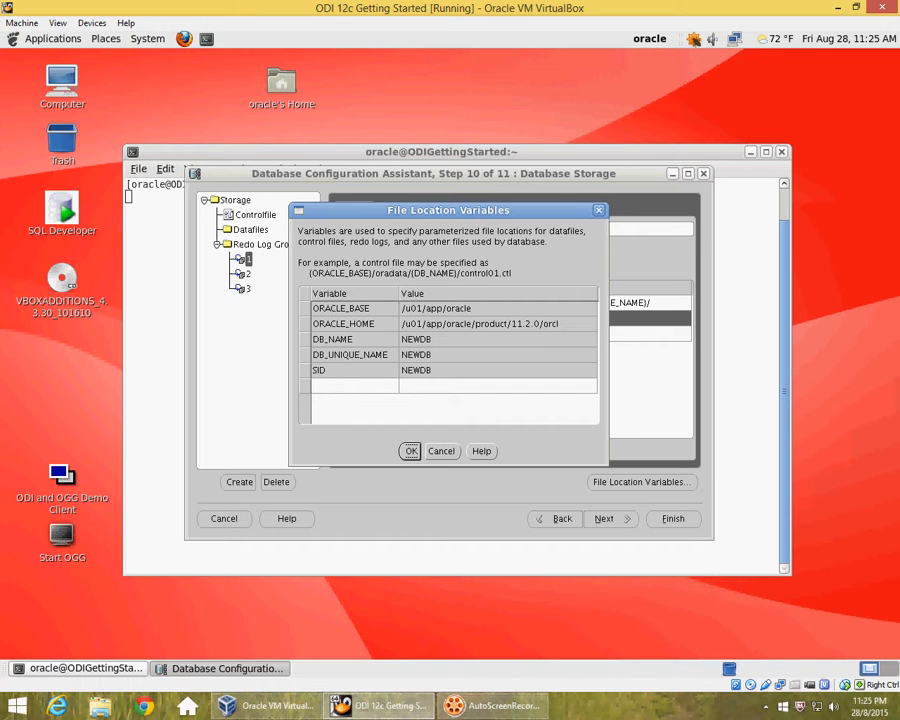
key("Return")
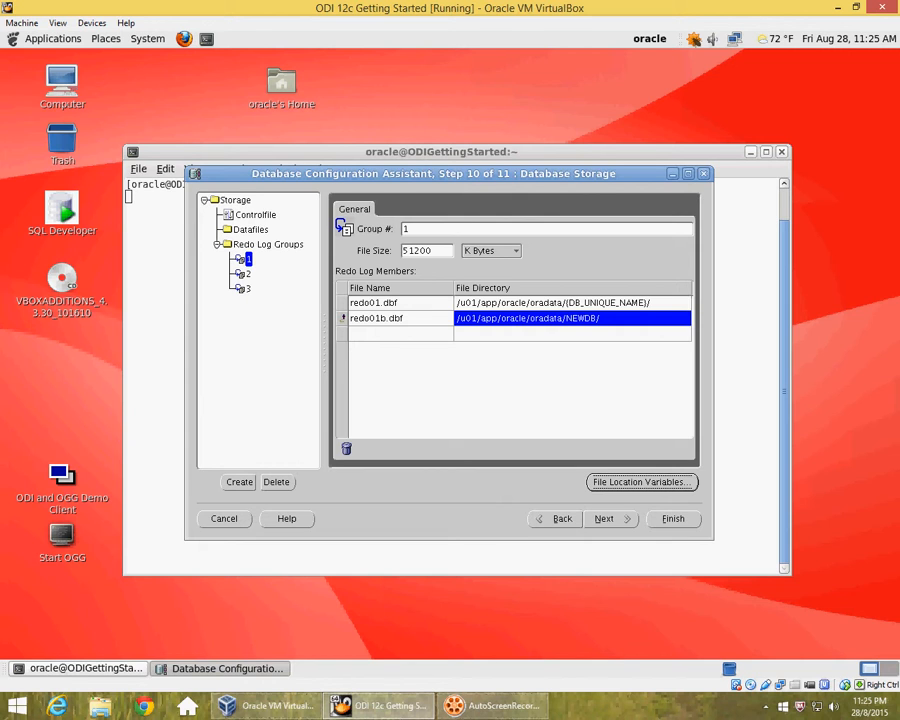
left_click(342, 318)
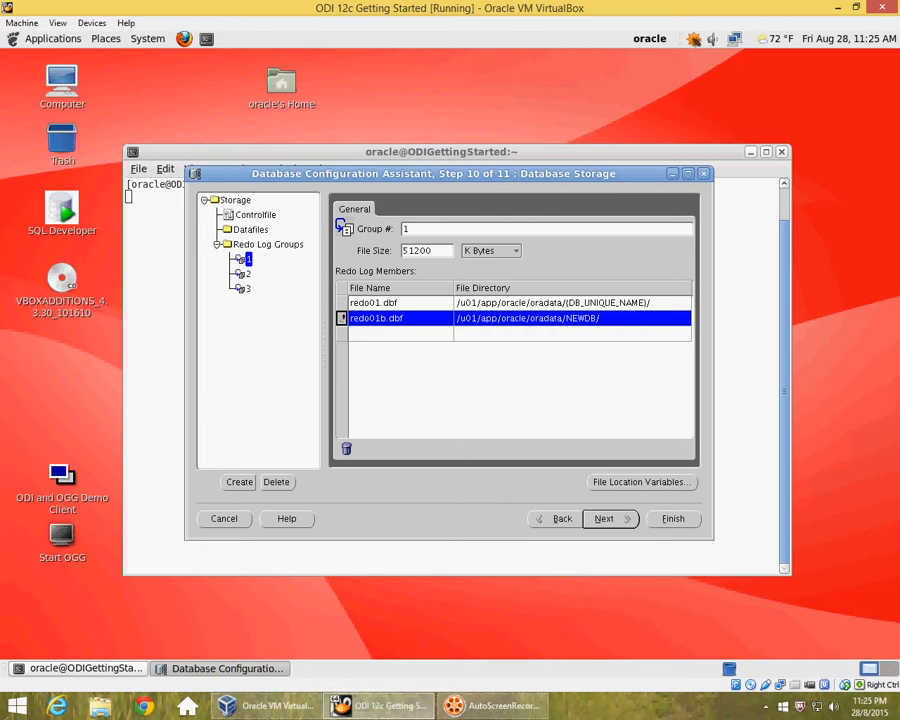
right_click(342, 318)
left_click(356, 323)
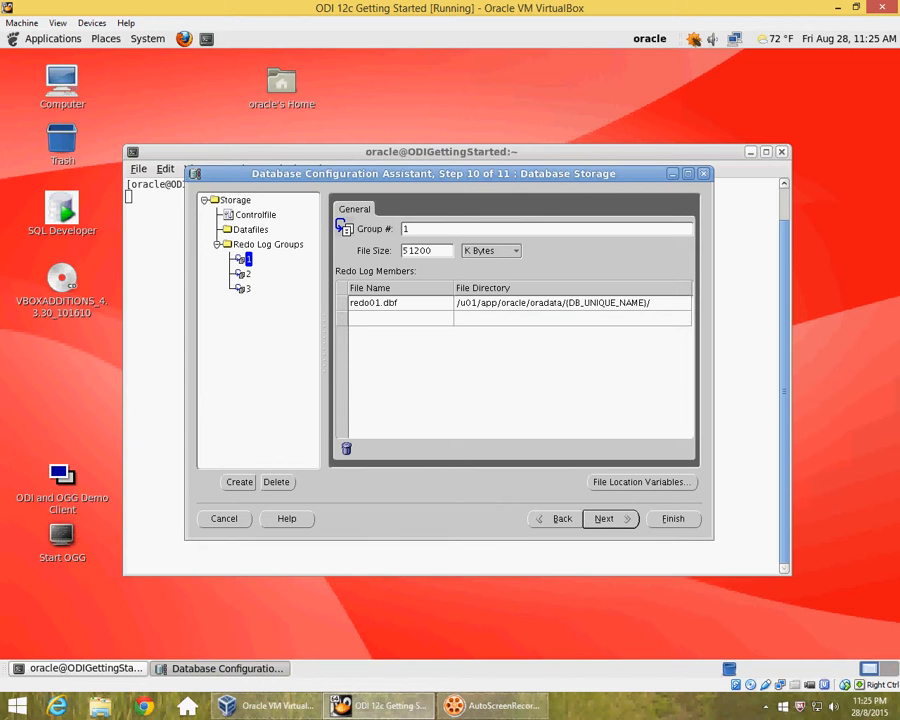
- Recheck the members of redo log groups 2 and 3 and continue to the database creation options
left_click(248, 274)
left_click(248, 289)
left_click(246, 274)
left_click(247, 289)
key("Return")
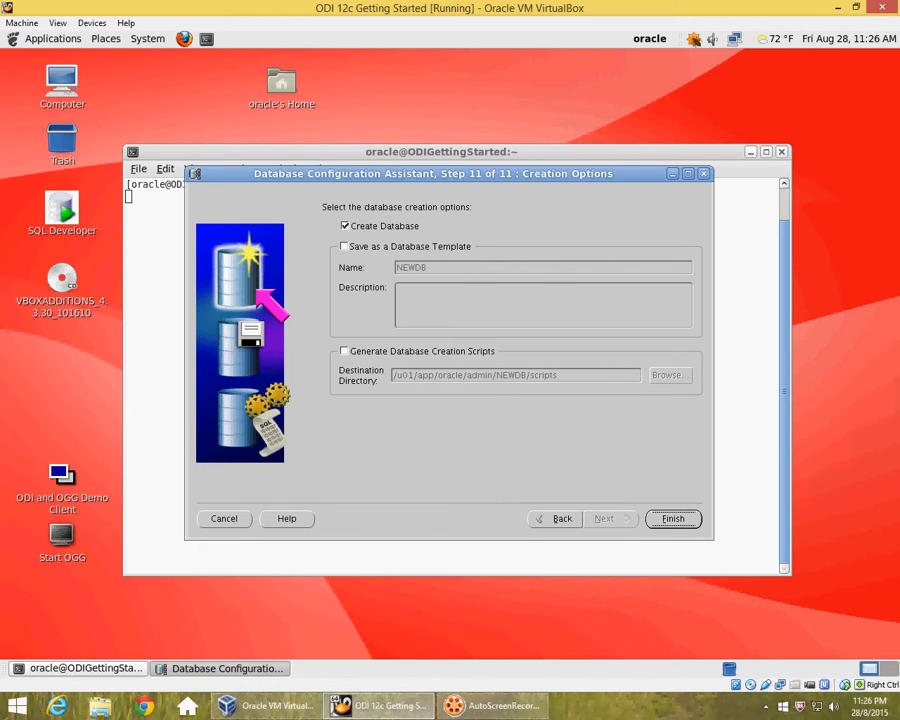
- Choose to save the NEWDB template and generate creation scripts, exclude creating the database, and finish the configuration
left_click(345, 246)
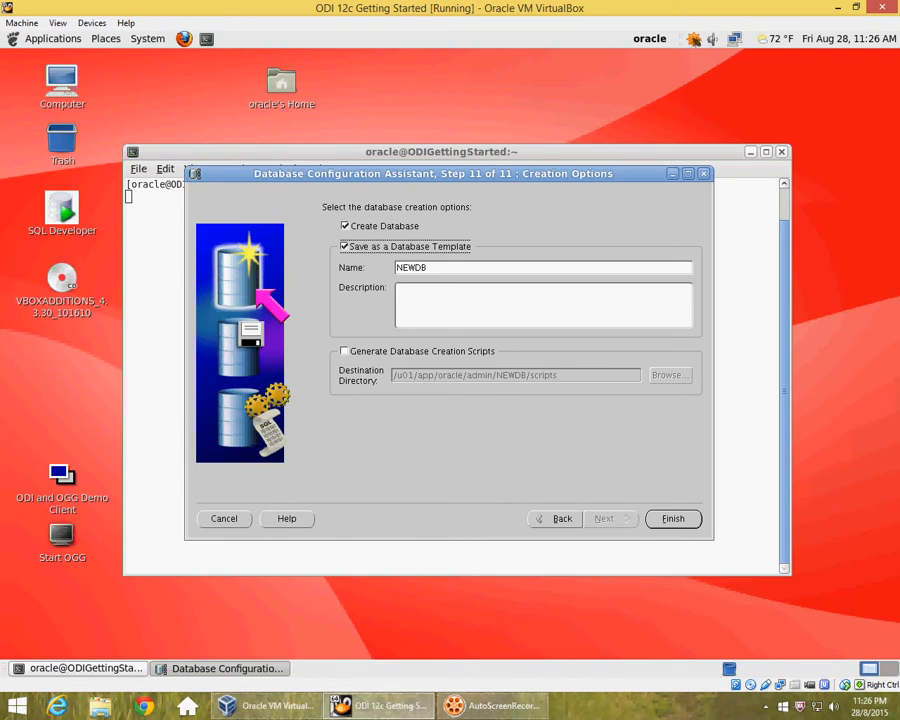
left_click(345, 351)
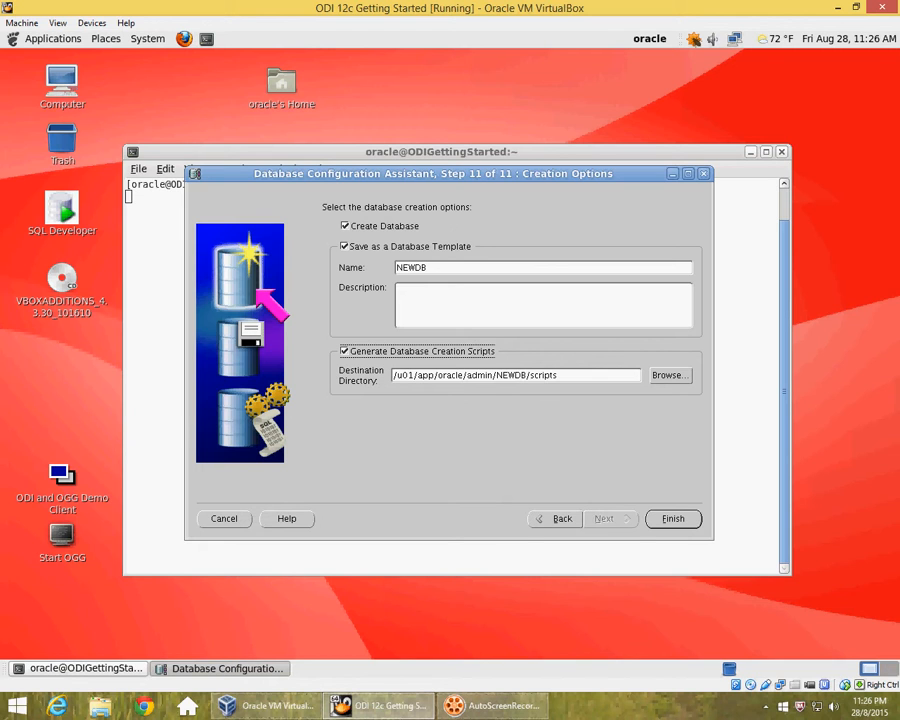
left_click(345, 226)
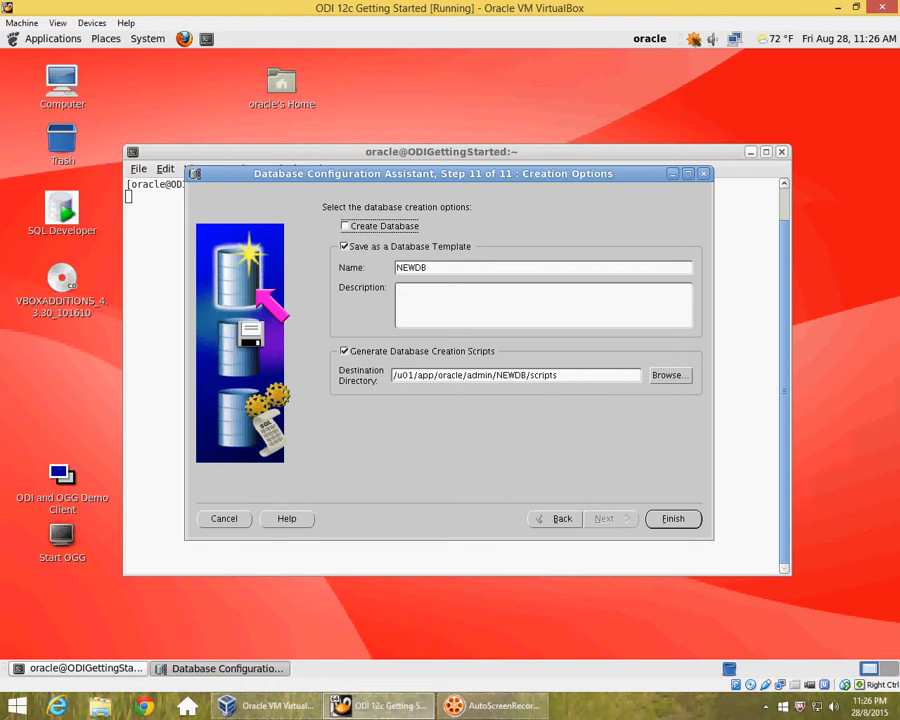
left_click(673, 519)
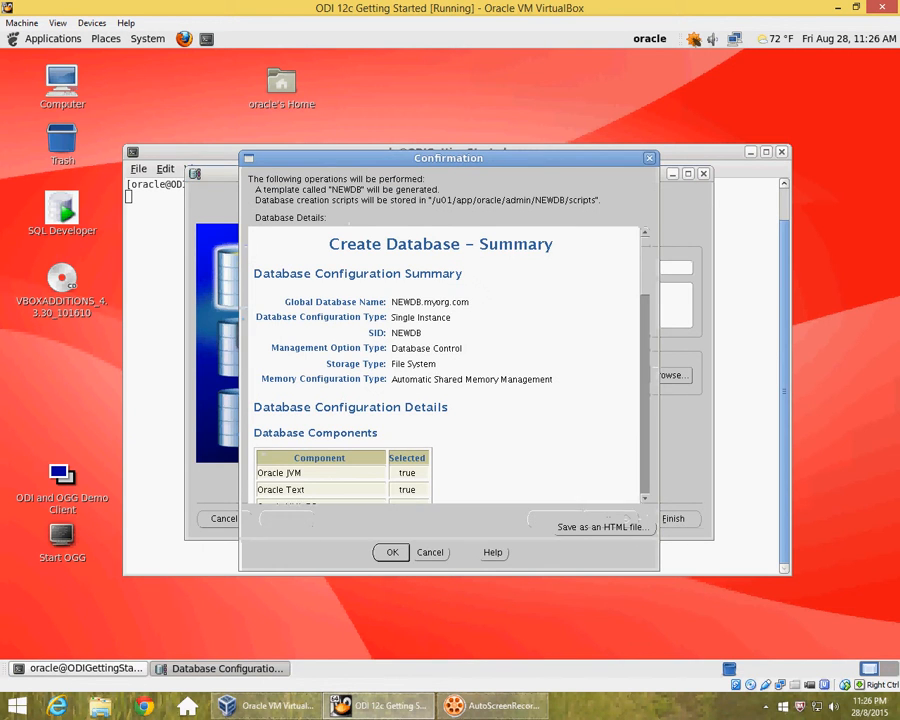
- Review the database summary, including the components, initialization parameters, datafiles, control files and redo log groups
scroll(445, 365, "down", 3)
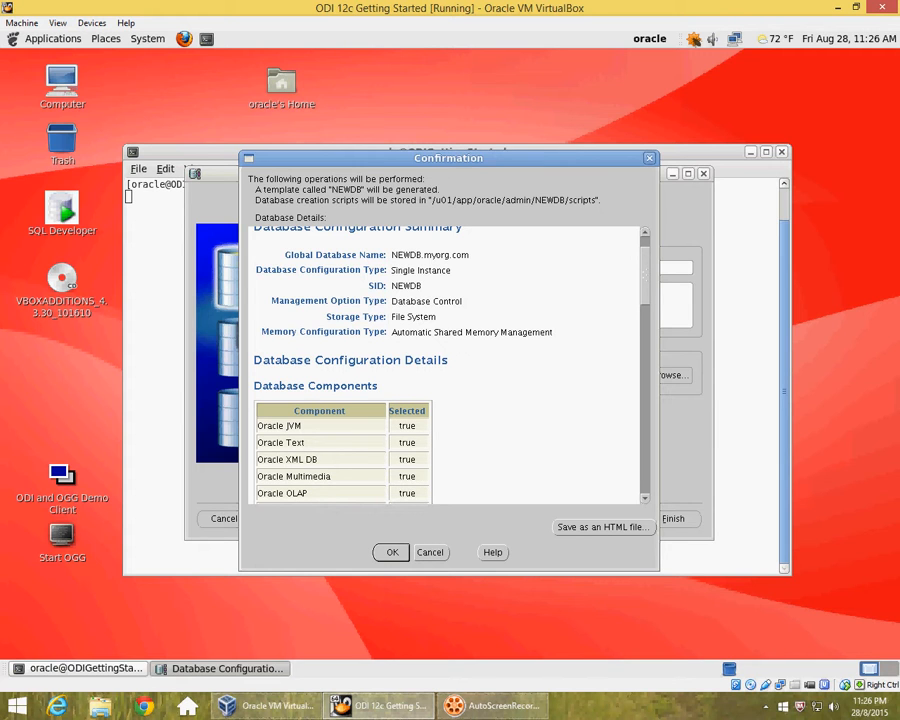
scroll(445, 365, "down", 6)
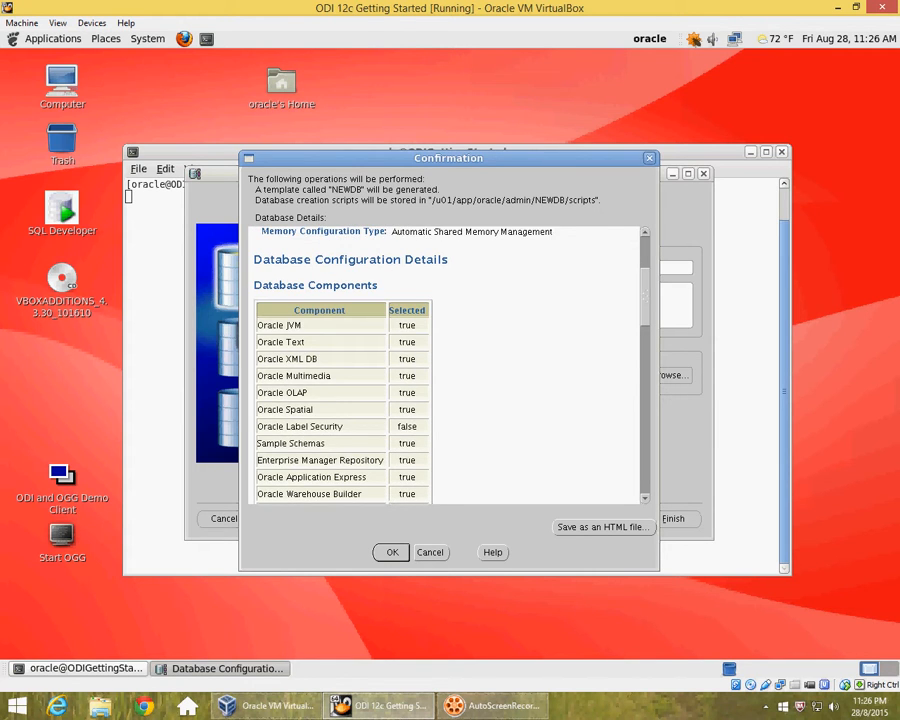
scroll(445, 365, "down", 8)
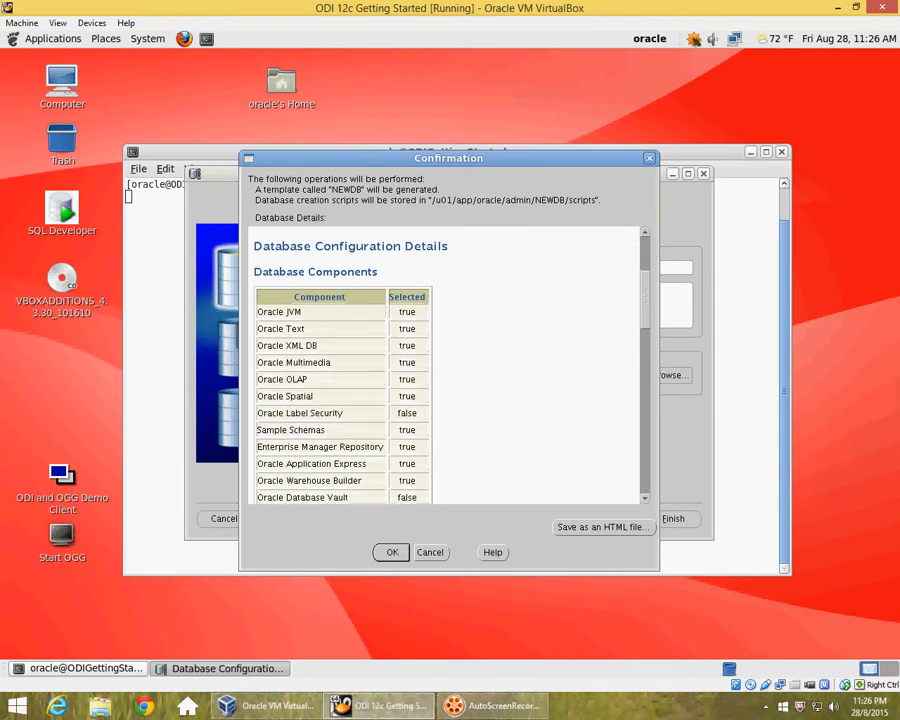
scroll(445, 365, "up", 3)
scroll(445, 365, "up", 2)
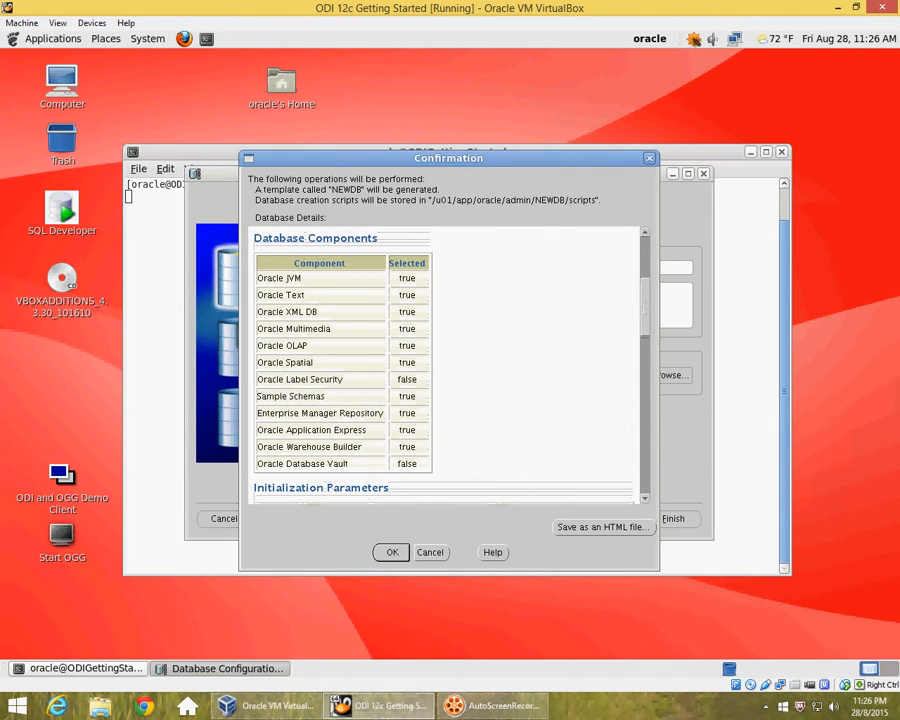
scroll(445, 365, "down", 10)
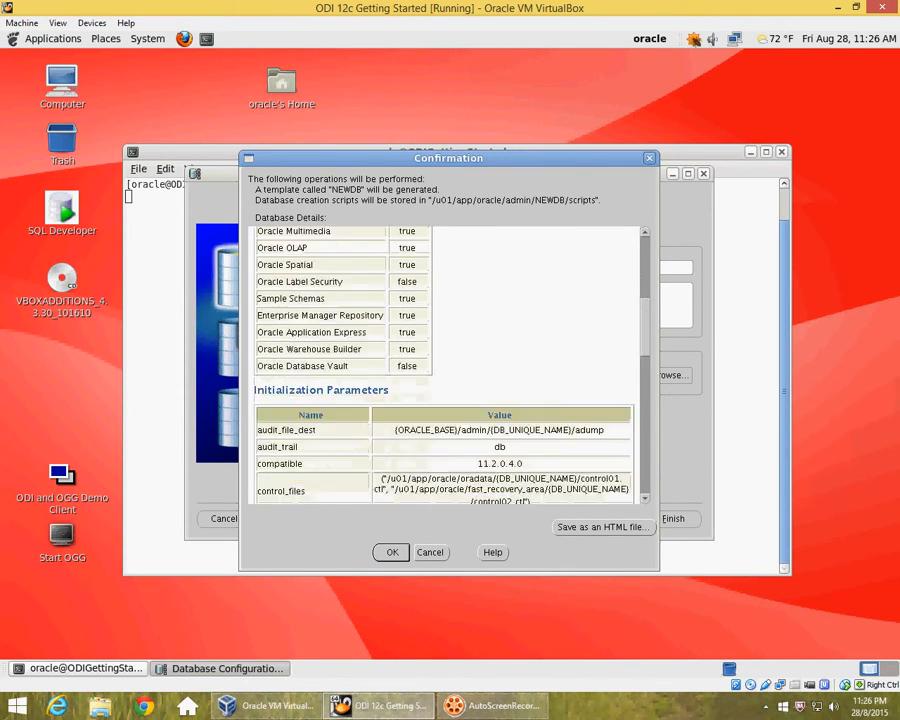
scroll(445, 365, "down", 15)
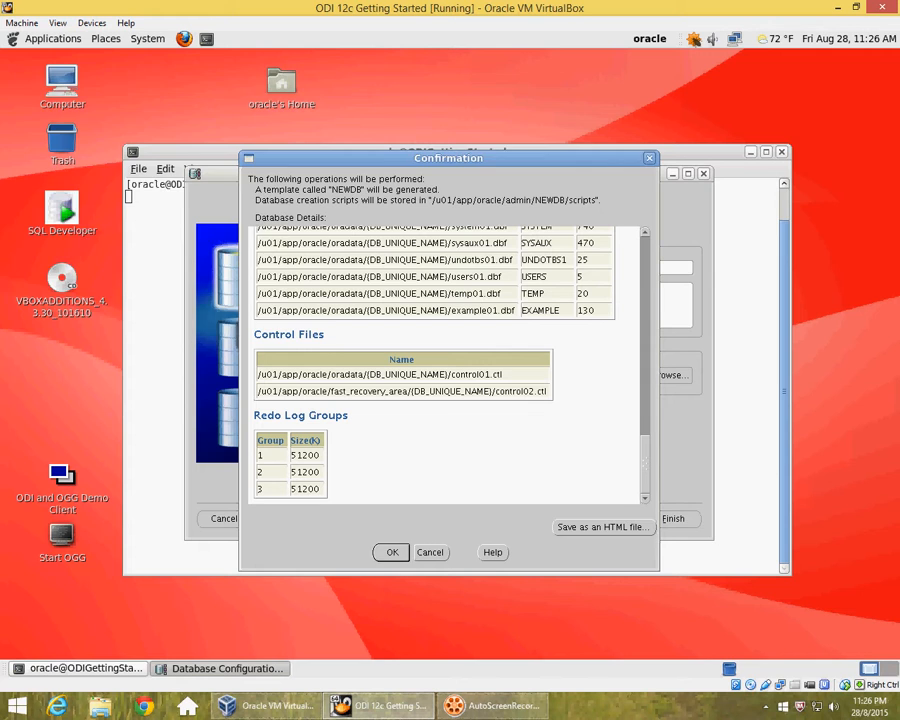
- Generate the NEWDB template and creation scripts without saving the summary as HTML, and decline another operation
left_click(603, 527)
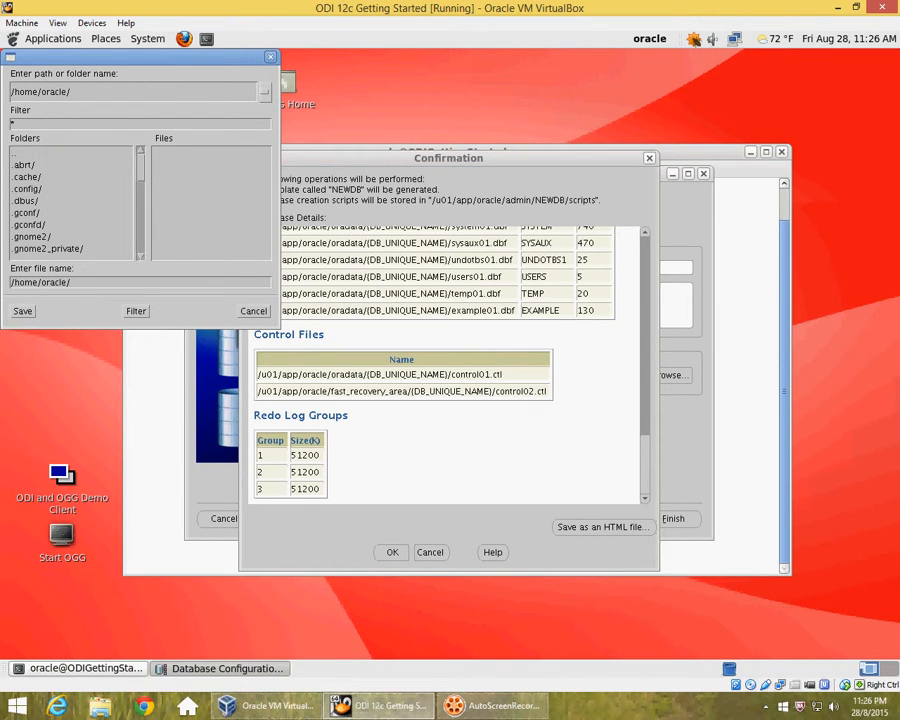
left_click(253, 311)
left_click(392, 552)
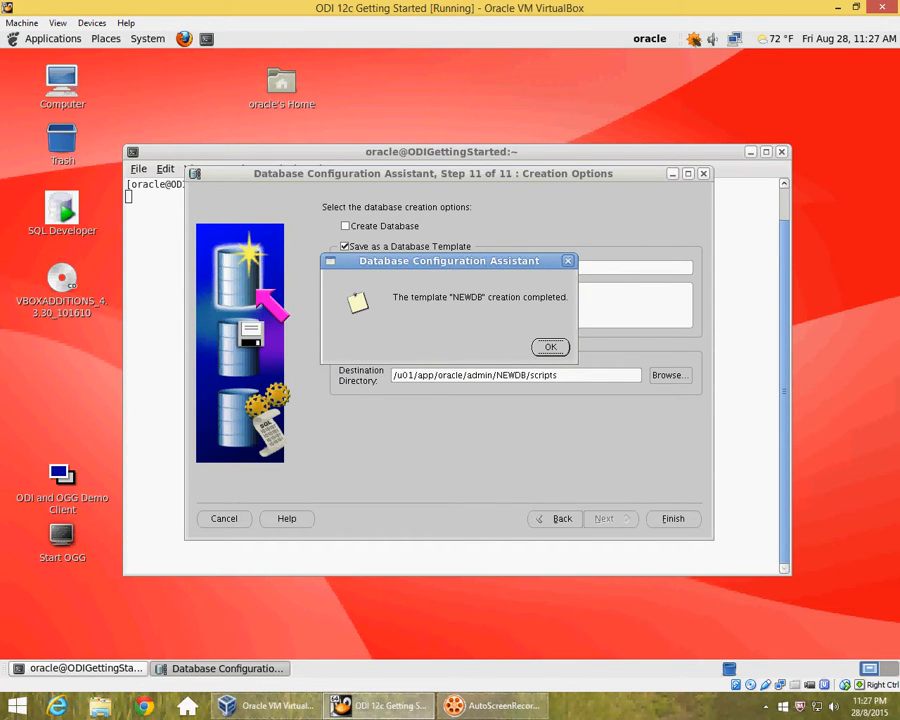
key("Return")
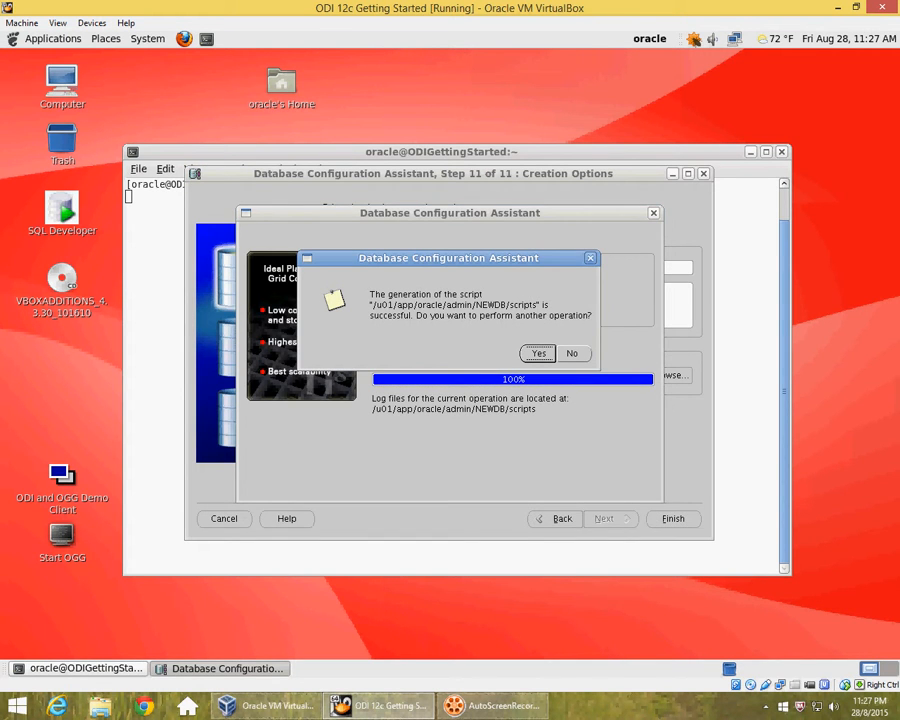
left_click(572, 353)
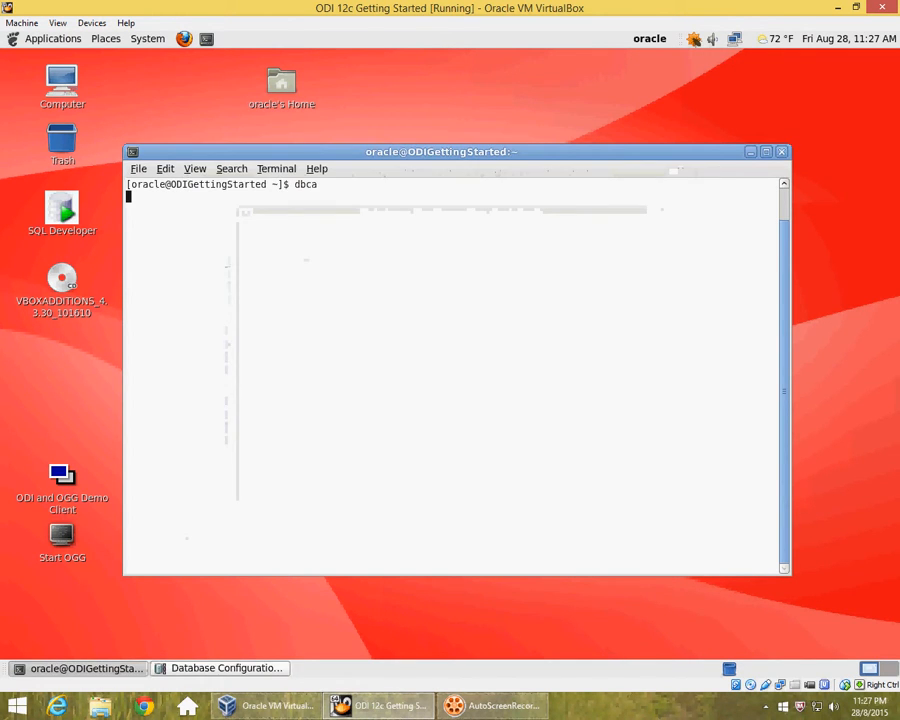
- Open a new terminal from the desktop, change to the /u01/app/oracle directory and list its contents
right_click(50, 409)
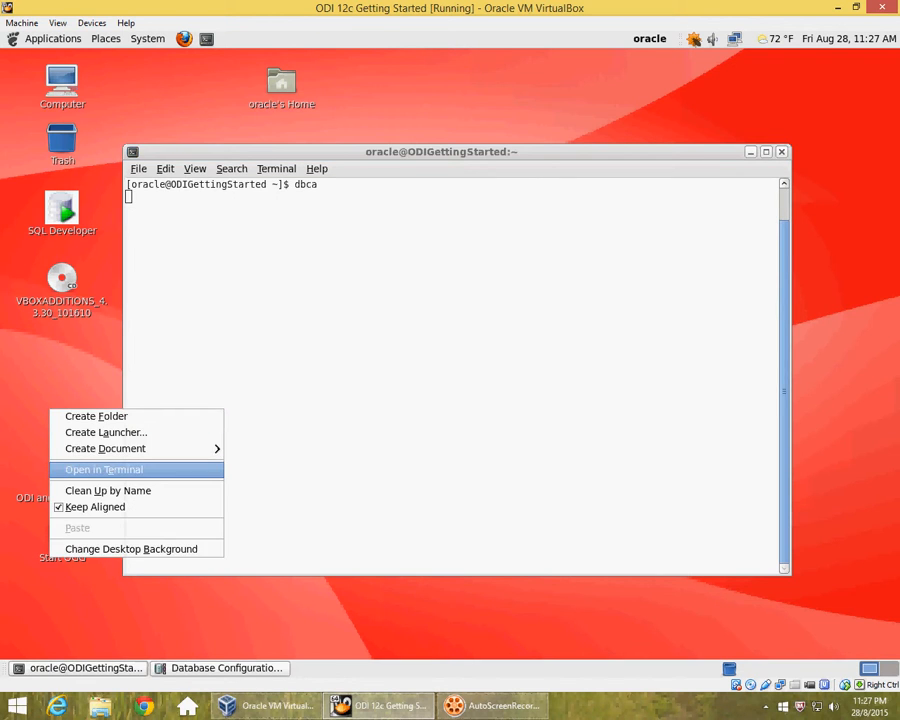
left_click(104, 469)
type("cd ")
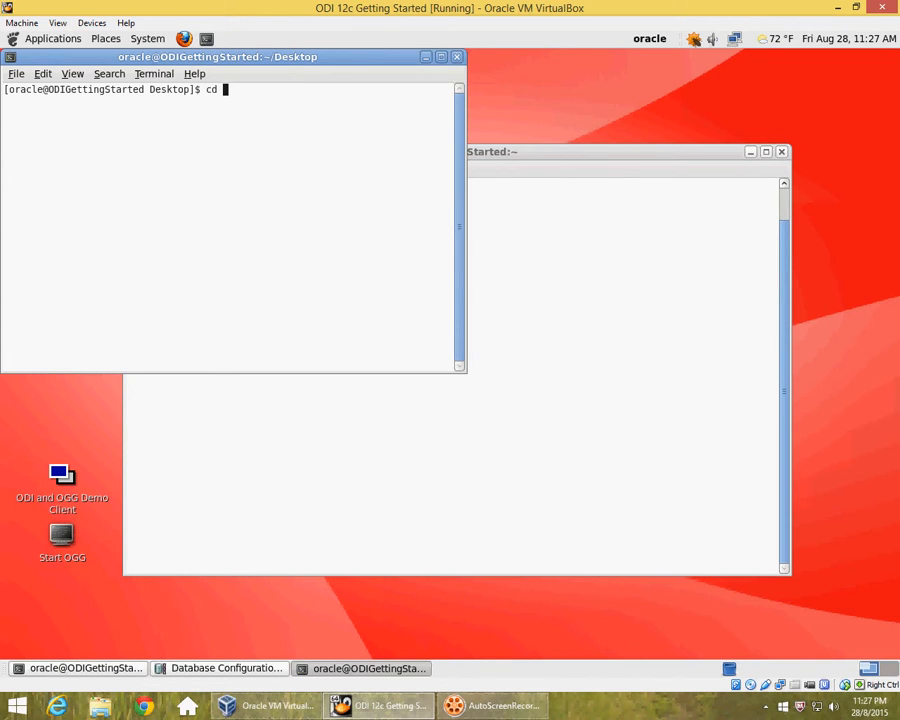
type("/u01/app/oracl")
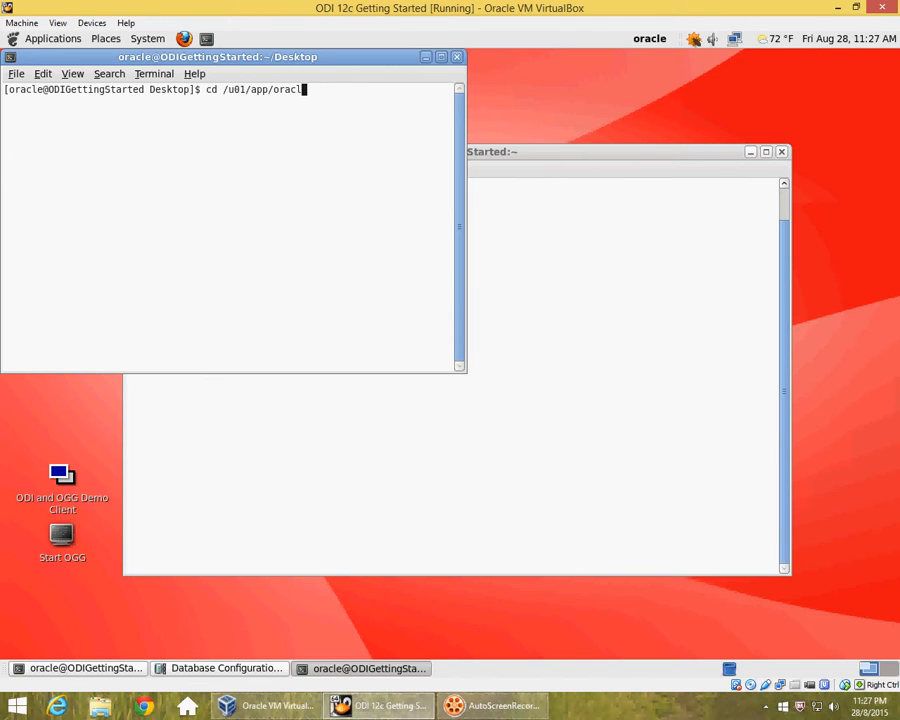
type("e")
key("Return")
type("ls")
key("Return")
- Go into the admin directory, list its contents, and move down through NEWDB into its scripts directory
type("cd admin")
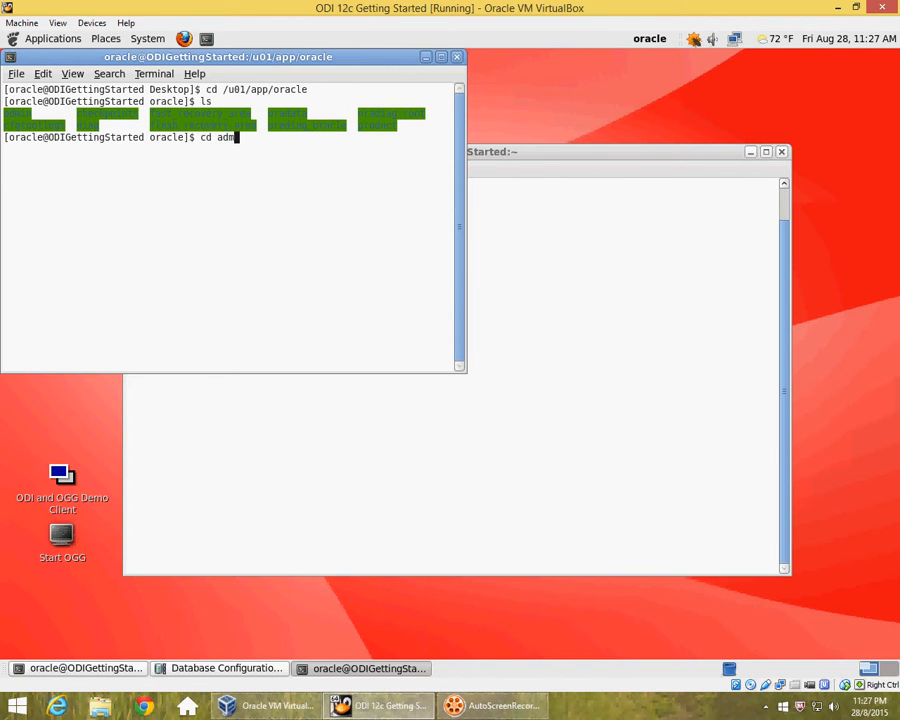
key("Return")
type("ls")
key("Return")
type("cd NEW")
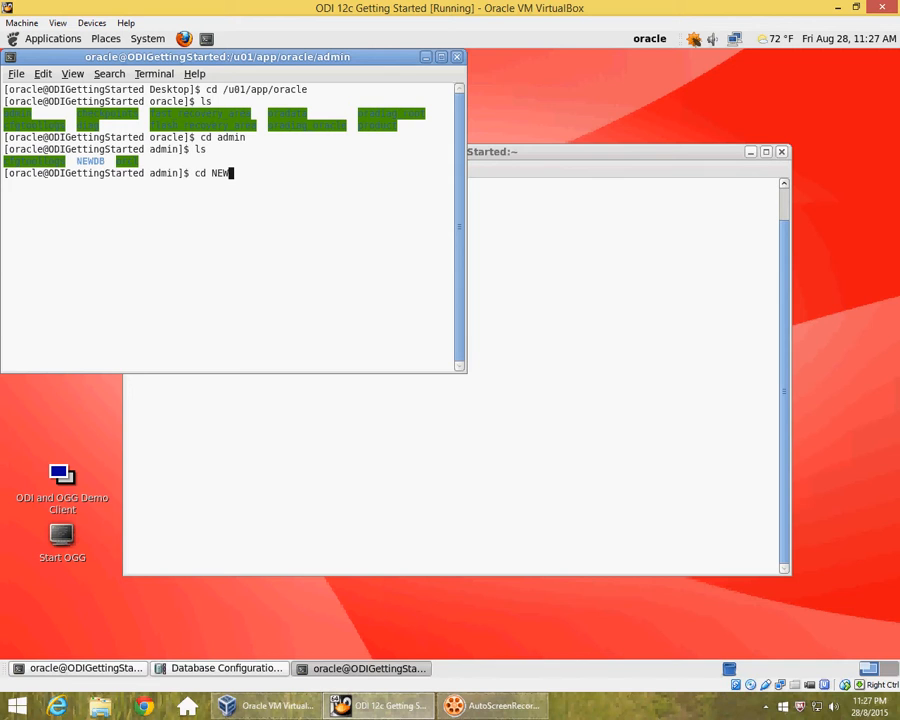
type("DB")
key("Return")
type("cd sc")
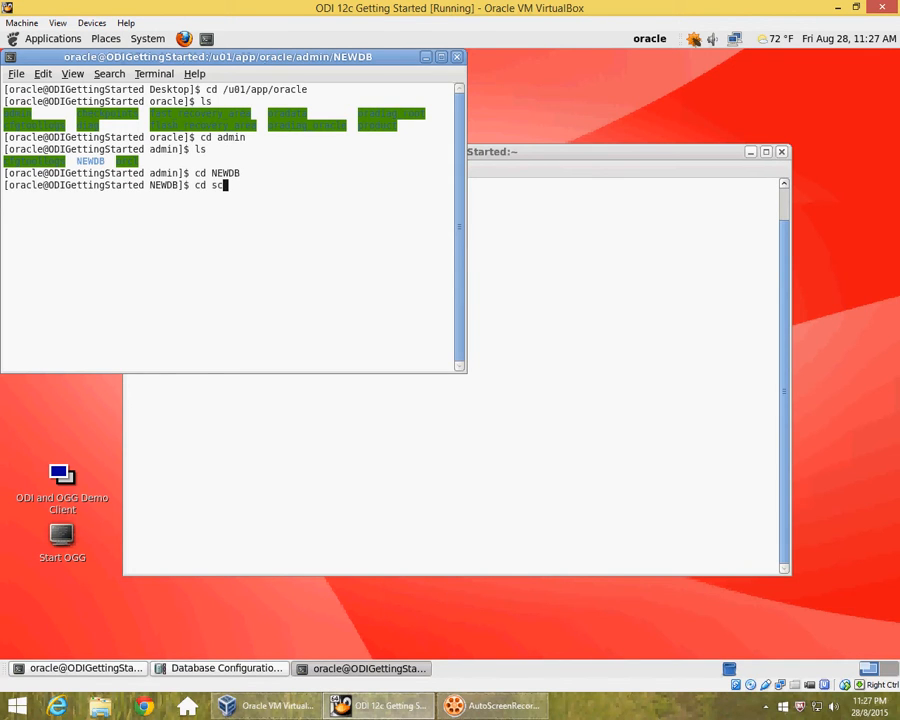
type("ripts")
key("Return")
- Print the path of the scripts directory and list its files in long format by reverse modification time
type("pwd")
key("Return")
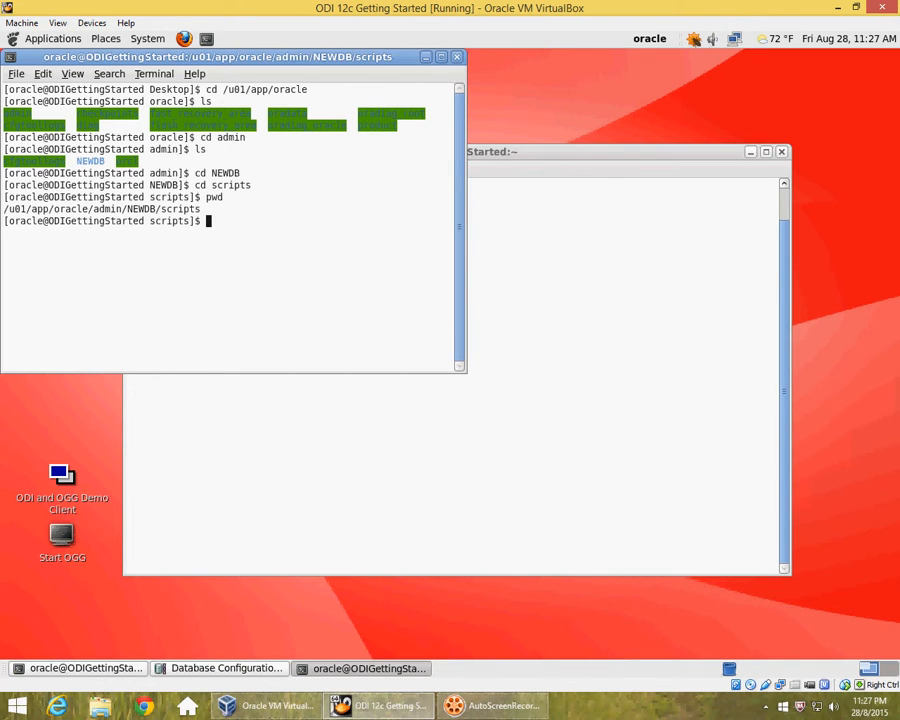
left_click_drag(5, 209, 177, 197)
triple_click(5, 209)
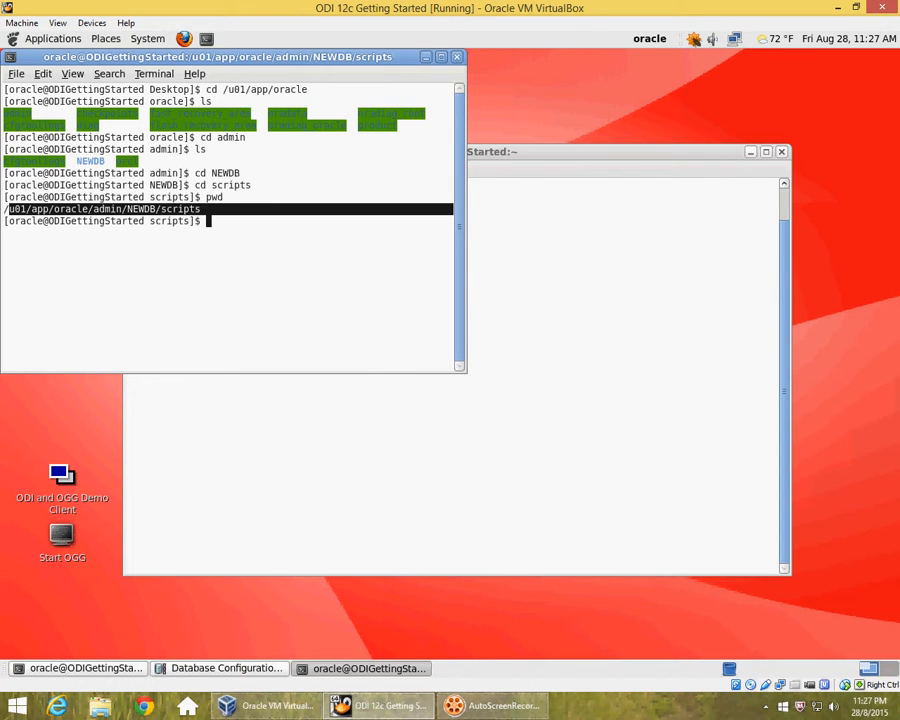
left_click(8, 209)
type("ls -ltr")
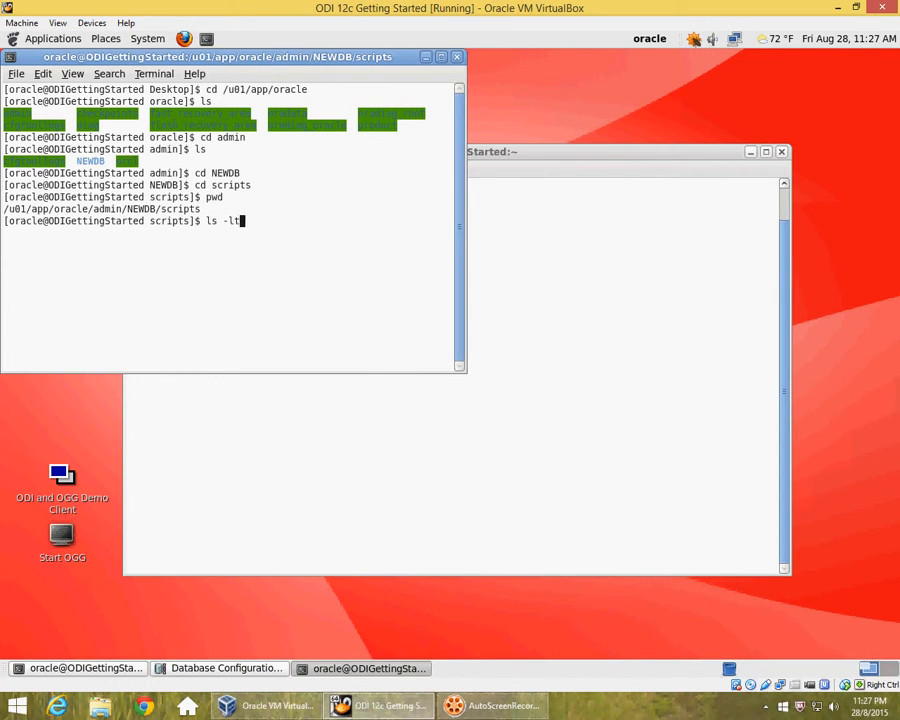
key("Return")
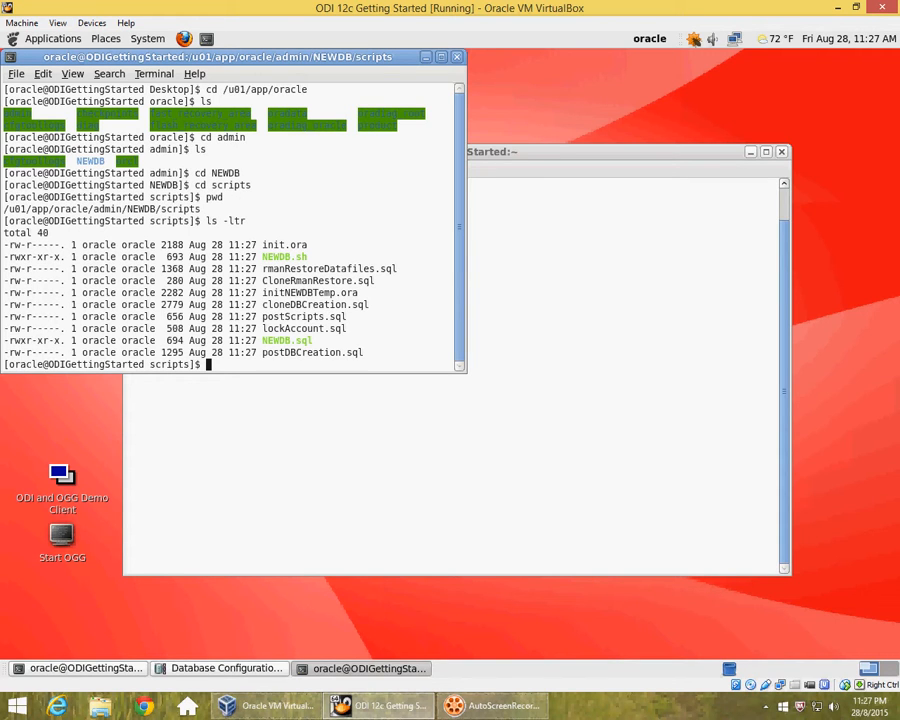
- View the NEWDB.sql script in vi and quit the editor without making changes
type("vi NEWDB.sql")
key("Return")
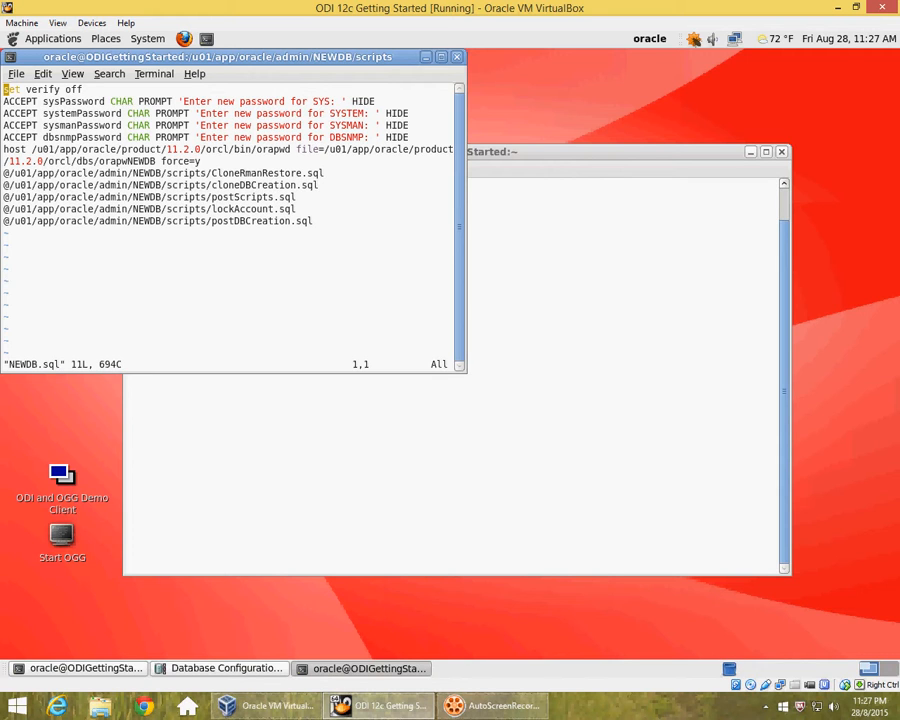
type(":")
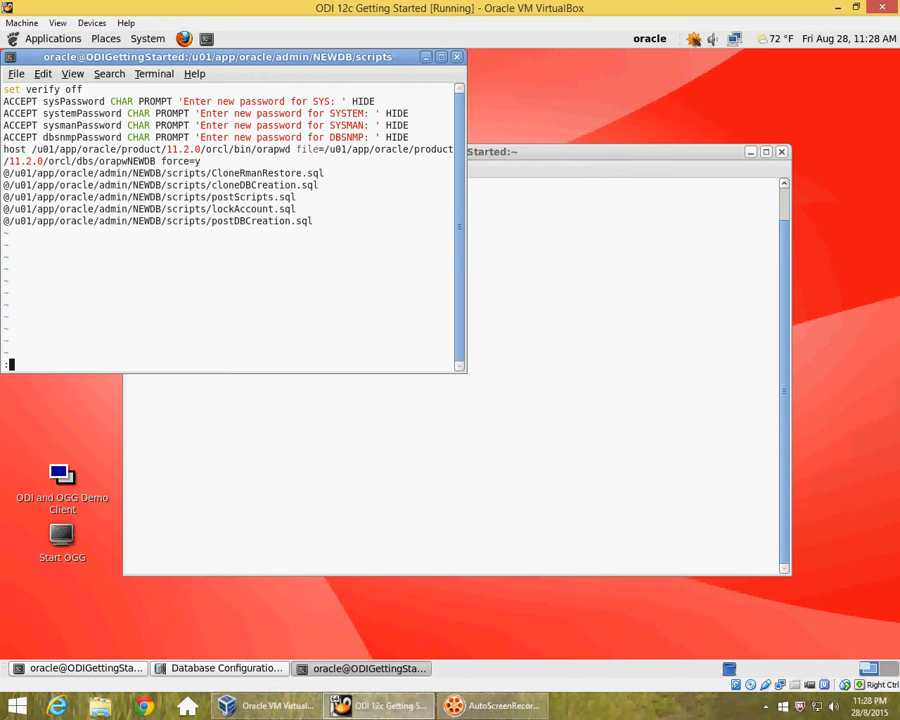
type("q")
key("Return")
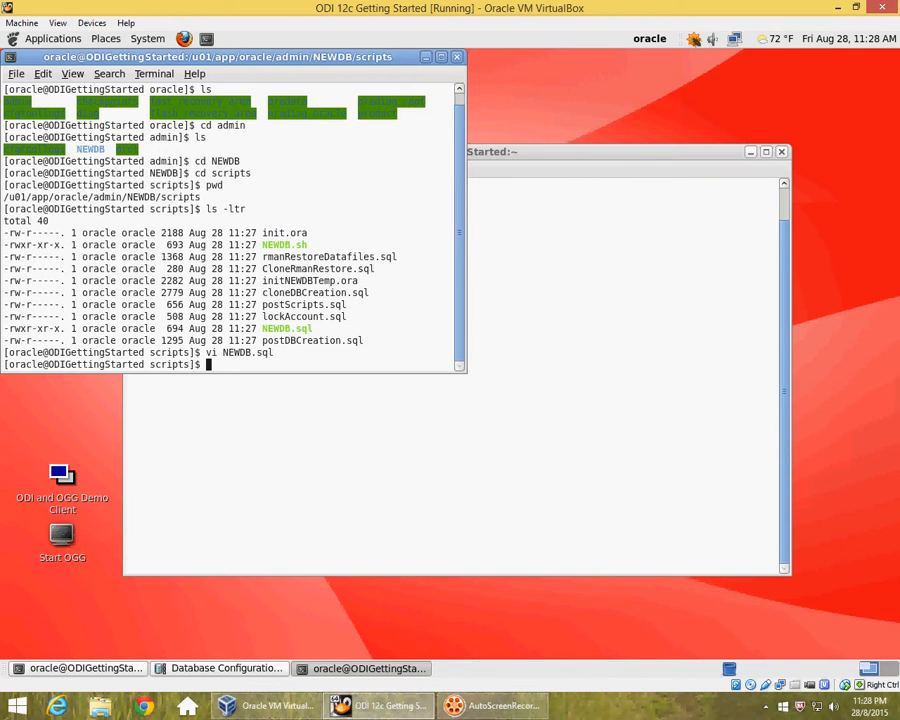
- Change to the $ORACLE_HOME directory and list its contents
type("cd $ORACLE_HOME")
key("Return")
type("ls")
key("Return")
- Move into the assistants directory and its dbca subdirectory, listing the contents of each
type("c")
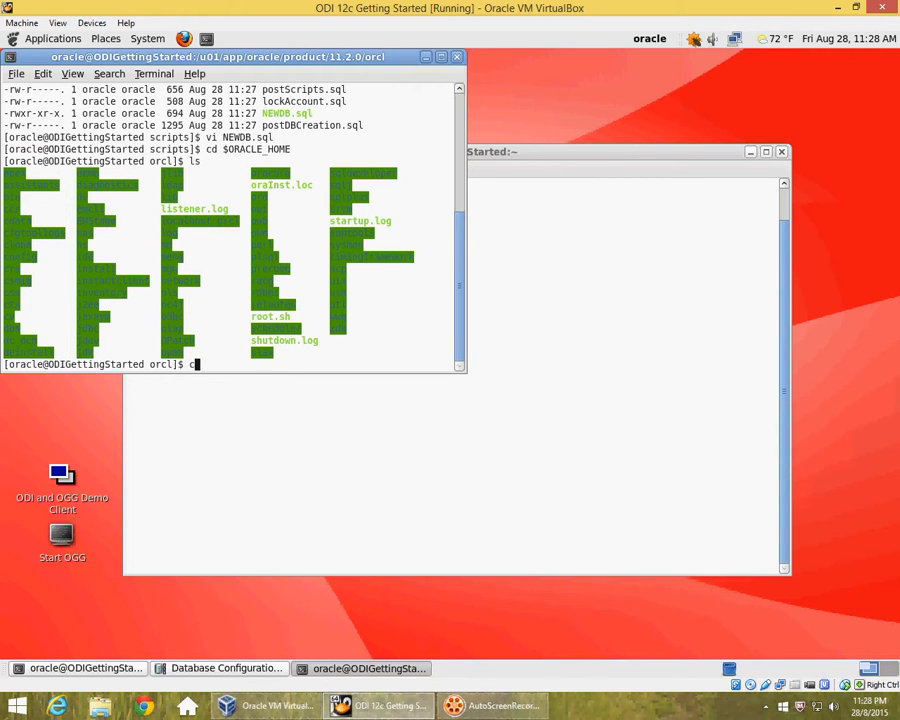
type("d assistants")
key("Return")
type("ls")
key("Return")
type("cd d")
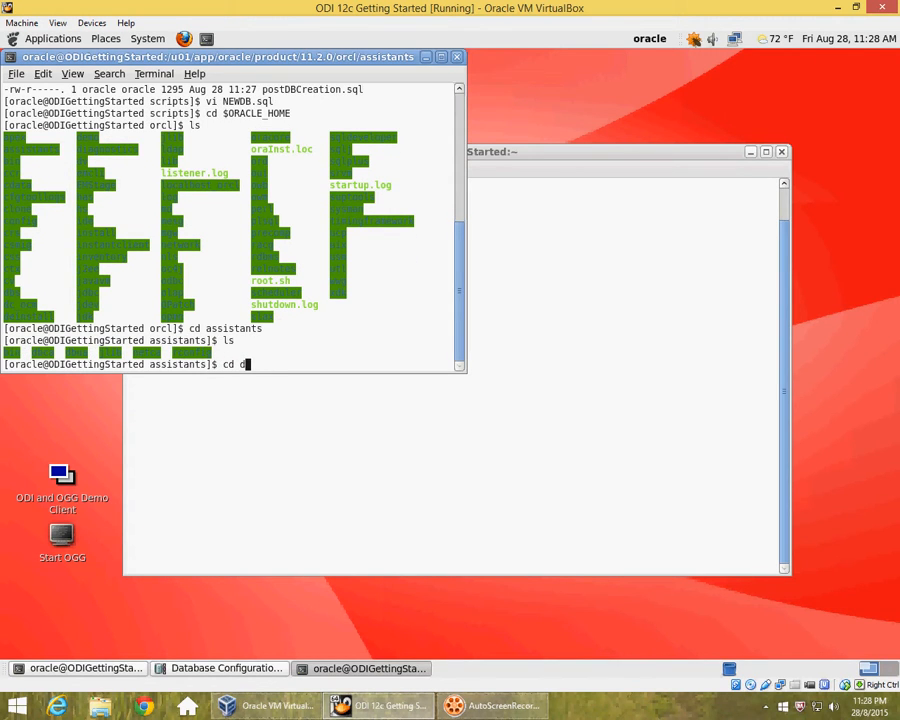
type("bca")
key("Return")
type("ls")
key("Return")
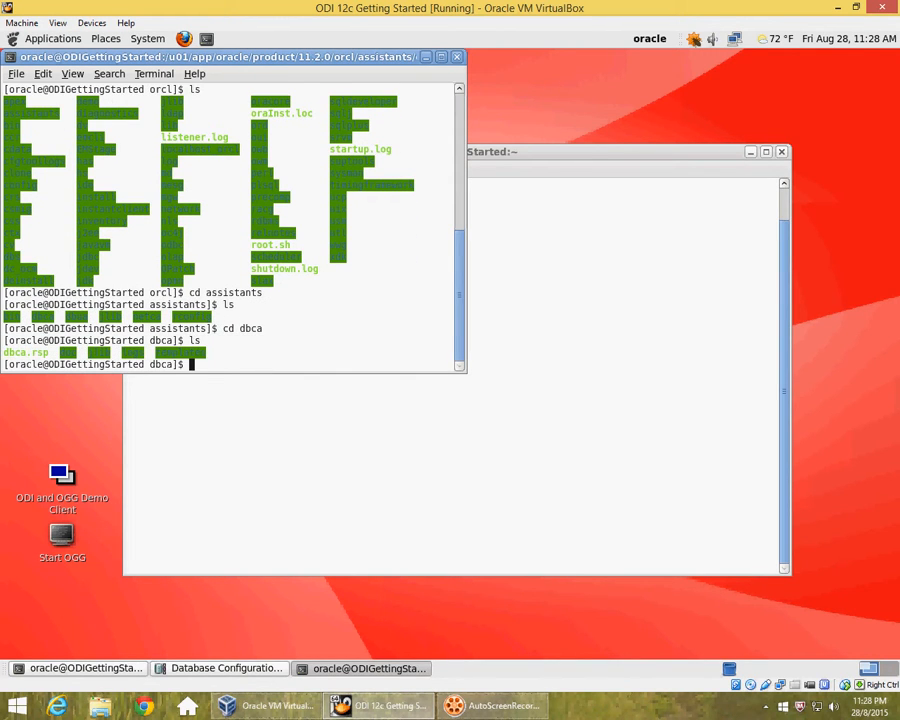
- Try to change into a directory named template, and print the current path
type("cd template")
key("Return")
type("p")
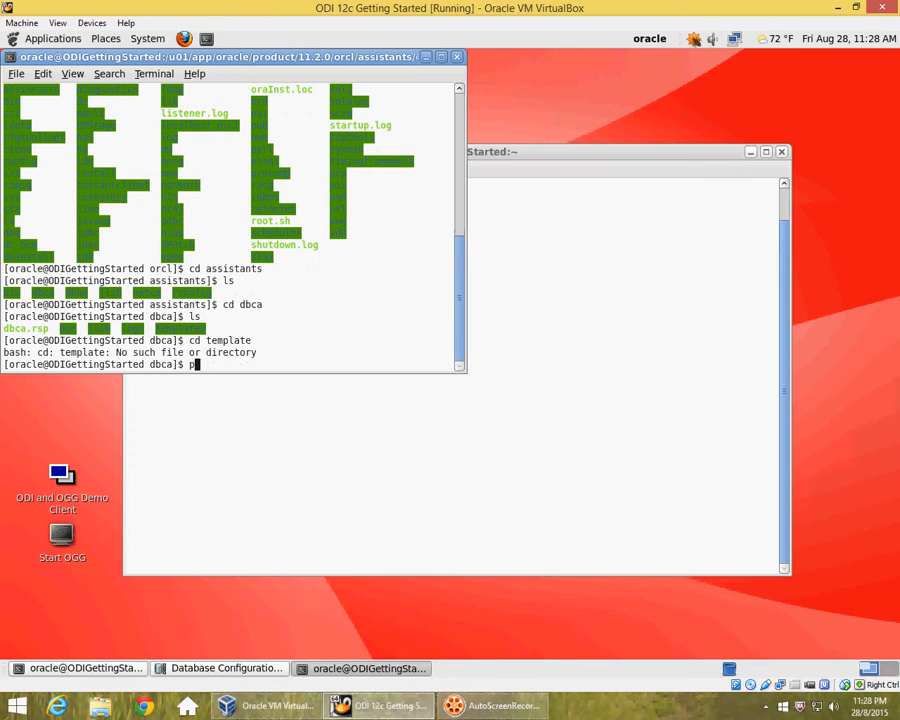
type("wd")
key("Return")
- Change into the templates directory, print its path, and list its files in long format by reverse modification time
type("cd templ")
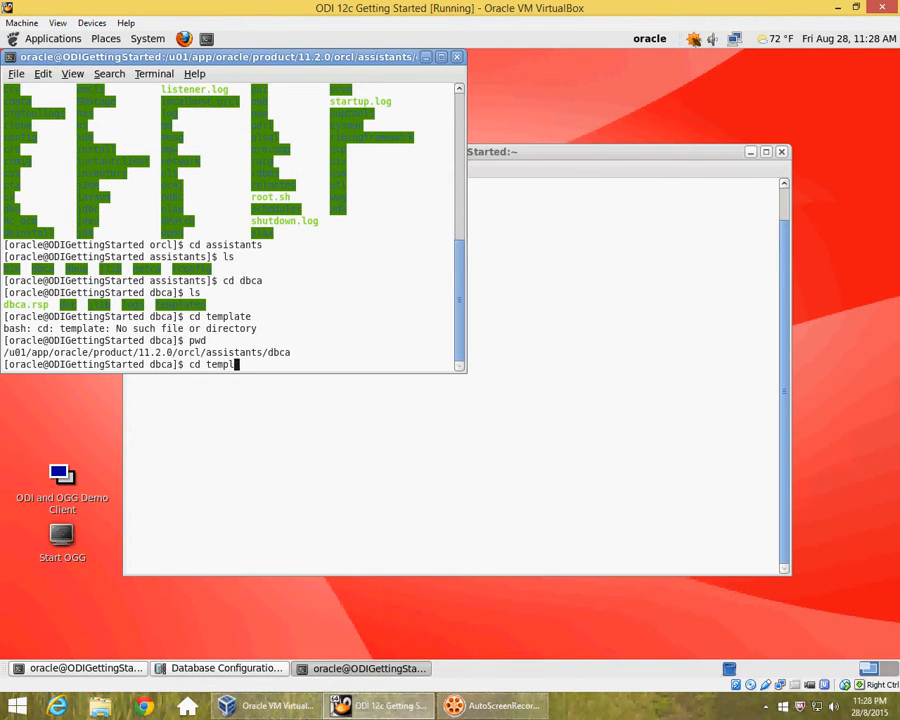
type("ates")
key("Return")
type("pwd")
key("Return")
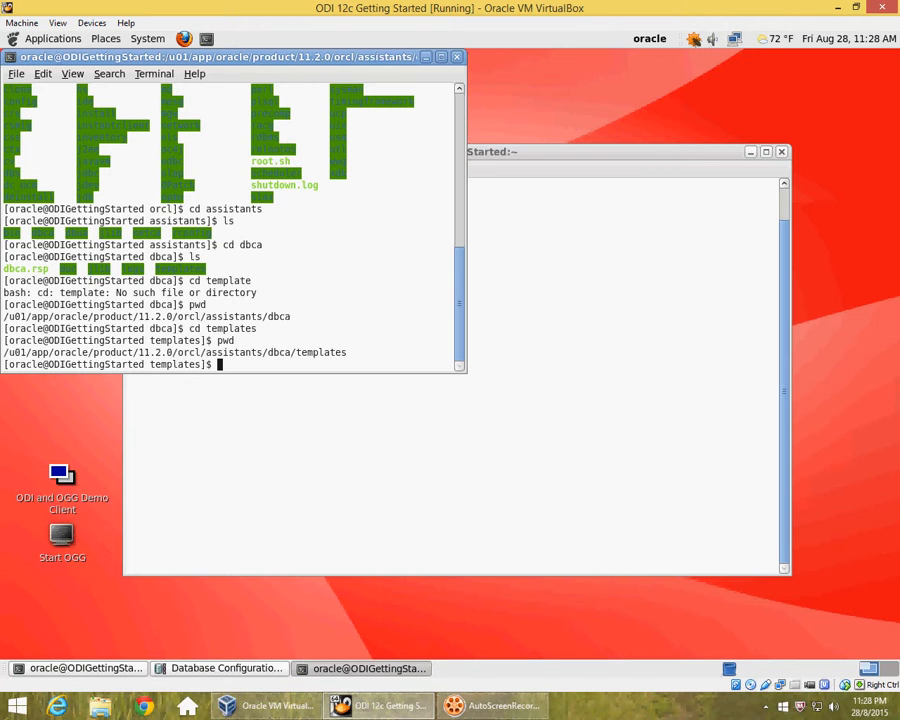
type("ls -ltr")
key("Return")
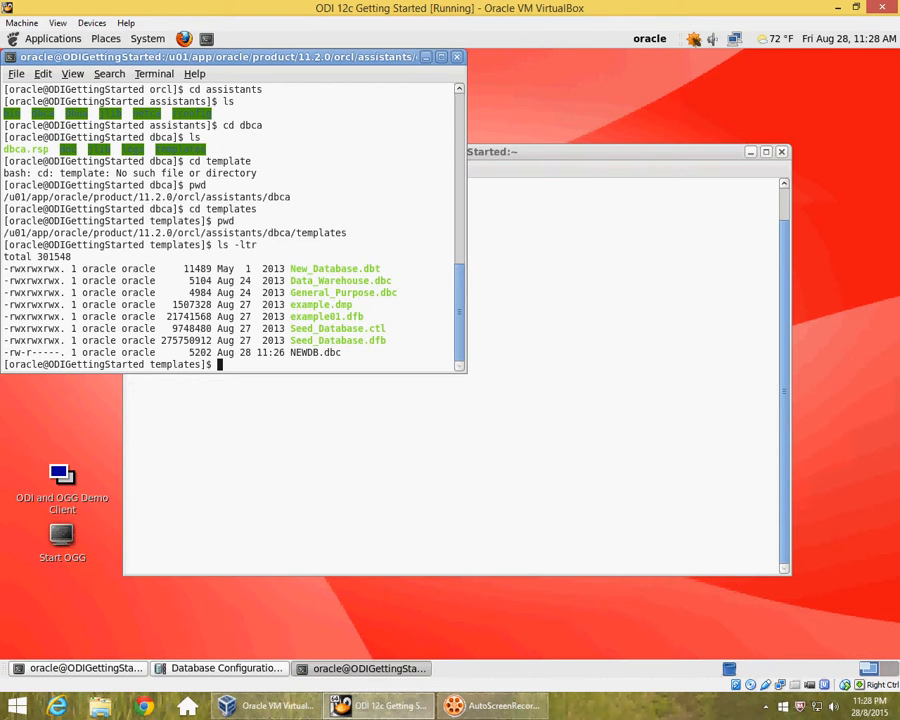
- Minimize both terminals to return to the Database Configuration Assistant and agree to perform another operation
left_click(751, 152)
left_click(426, 57)
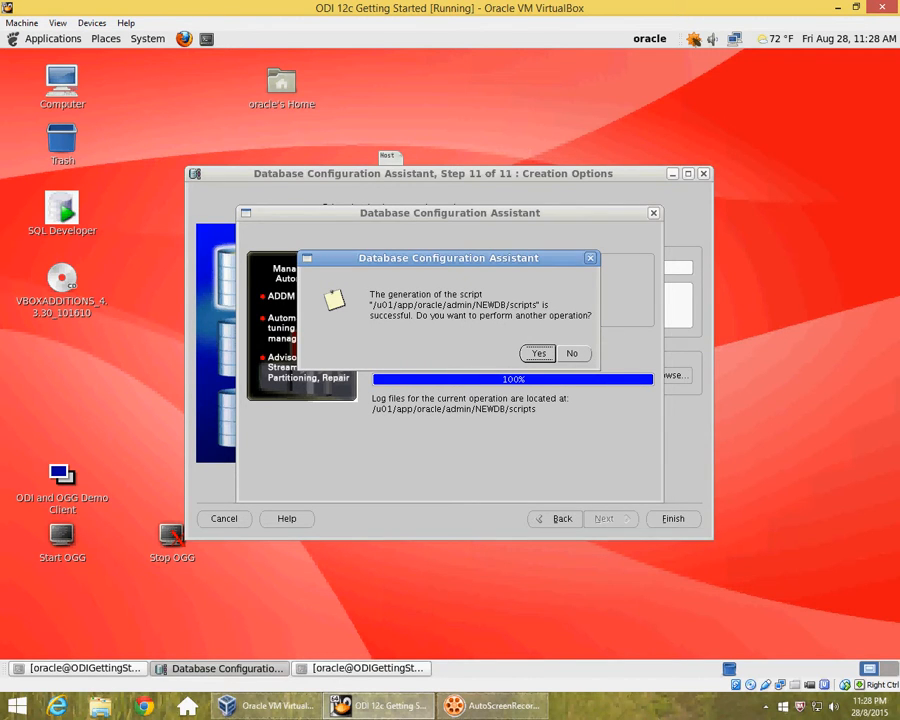
key("Return")
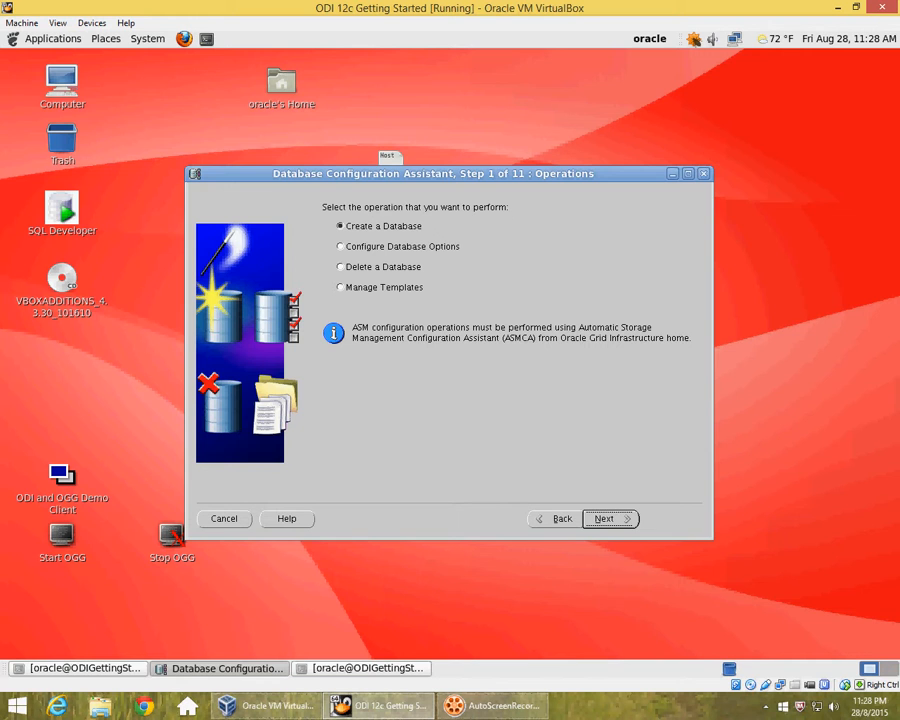
- Look at the Manage Templates choices and the database selection for Delete a Database, returning to the operations list
left_click(380, 287)
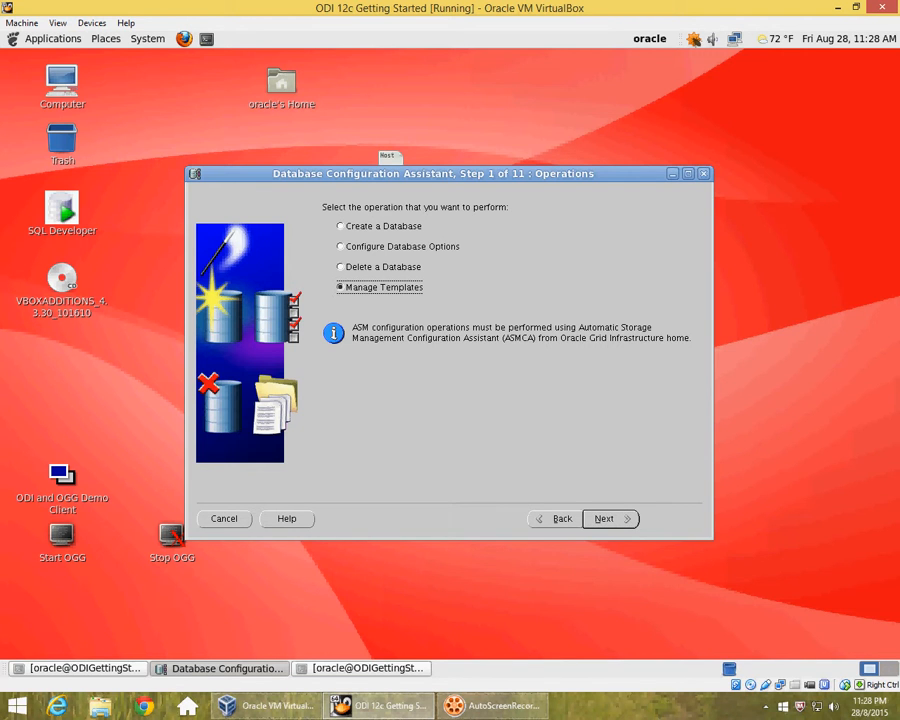
left_click(611, 519)
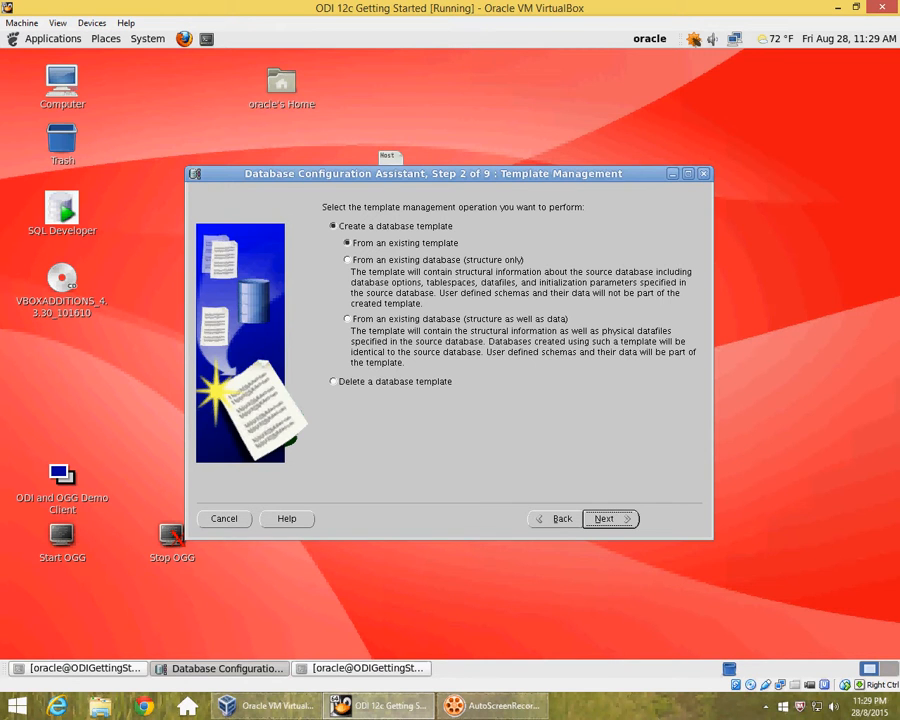
left_click(555, 519)
left_click(372, 267)
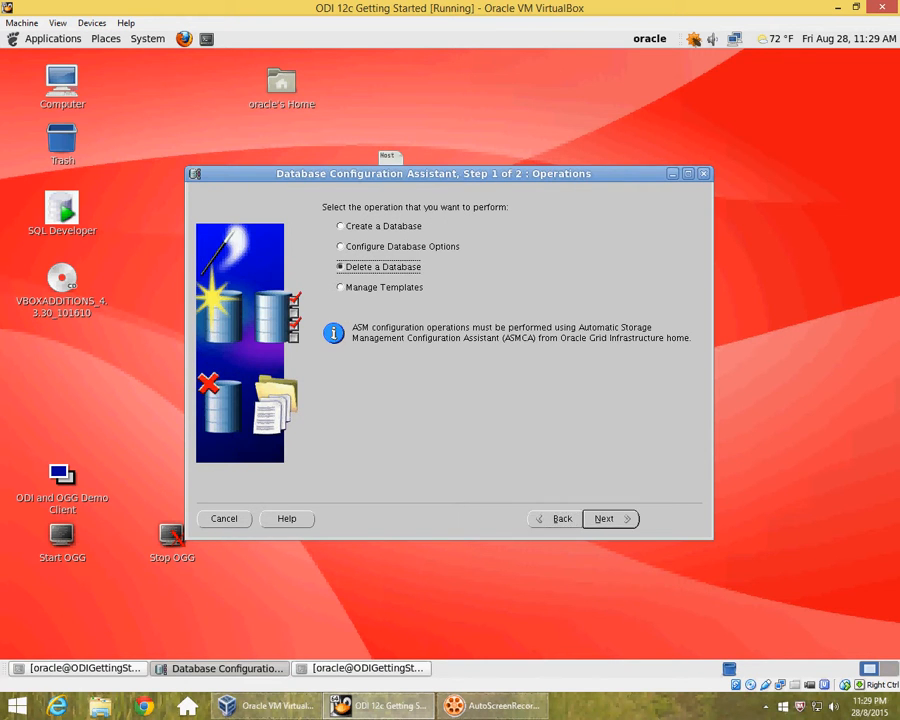
left_click(610, 519)
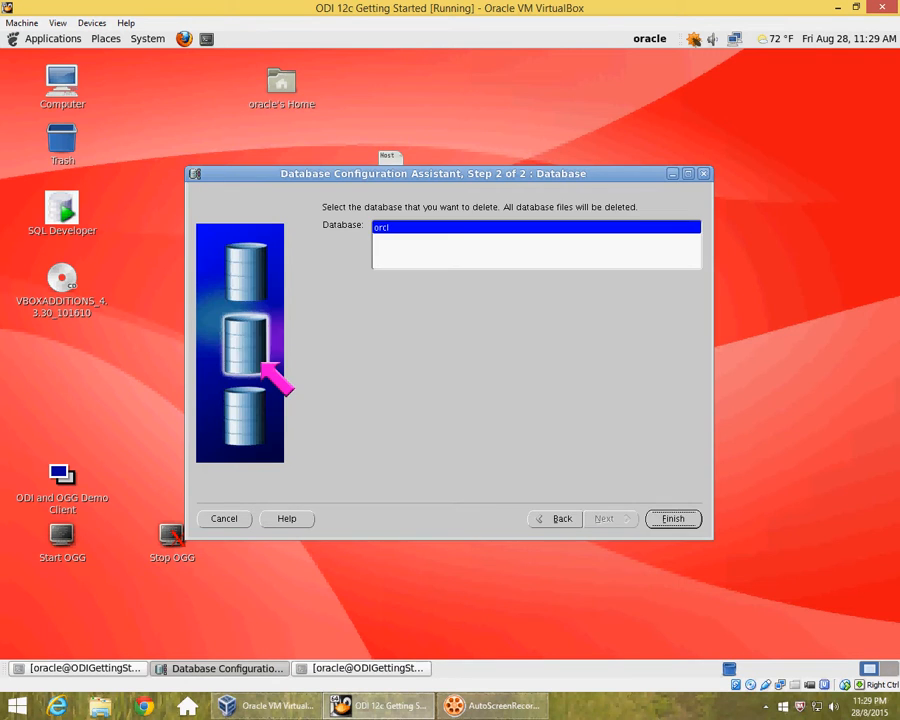
left_click(556, 519)
- Choose Configure Database Options for the orcl database and view its management options
left_click(398, 247)
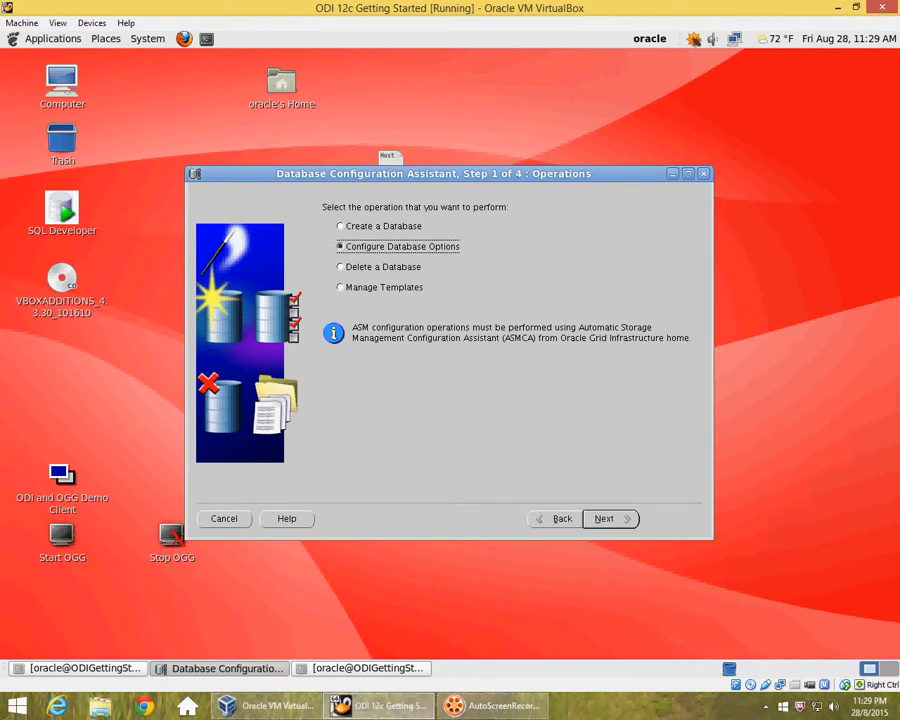
left_click(606, 518)
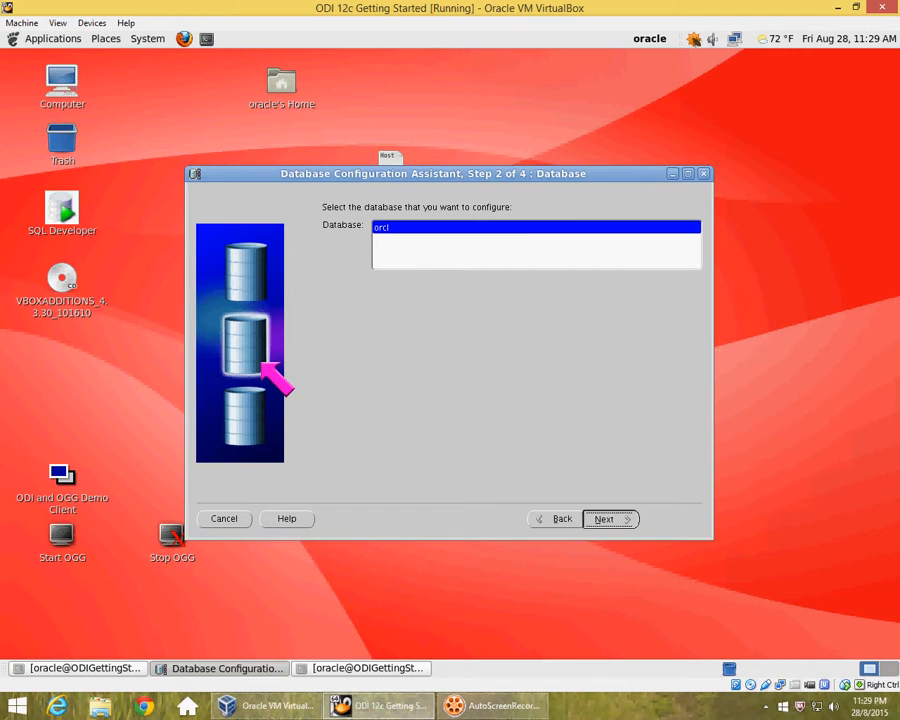
key("Return")
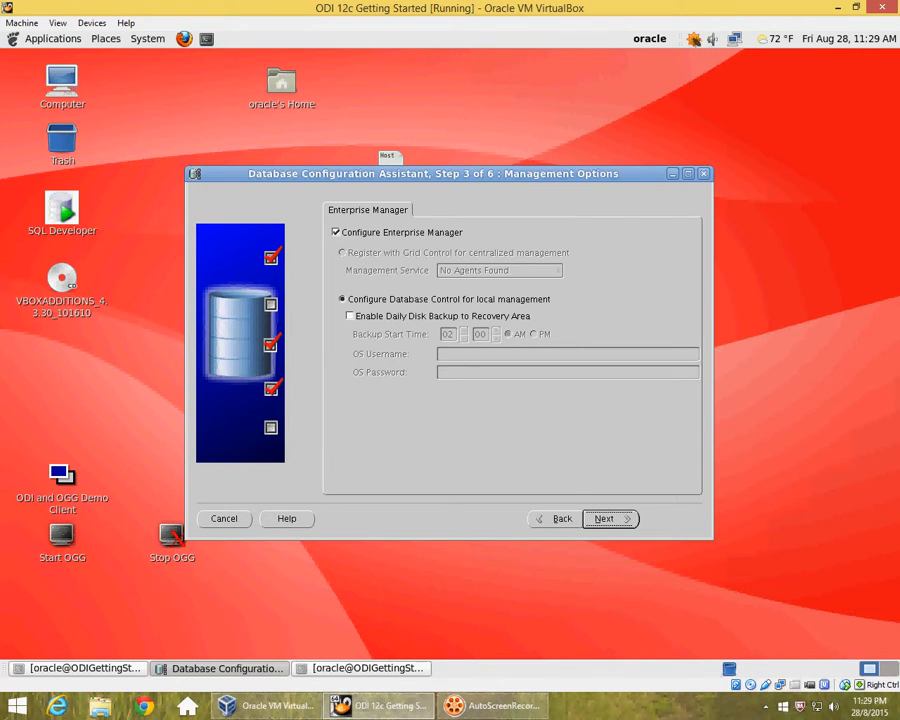
- Go back to the operations list and quit the Database Configuration Assistant
left_click(555, 519)
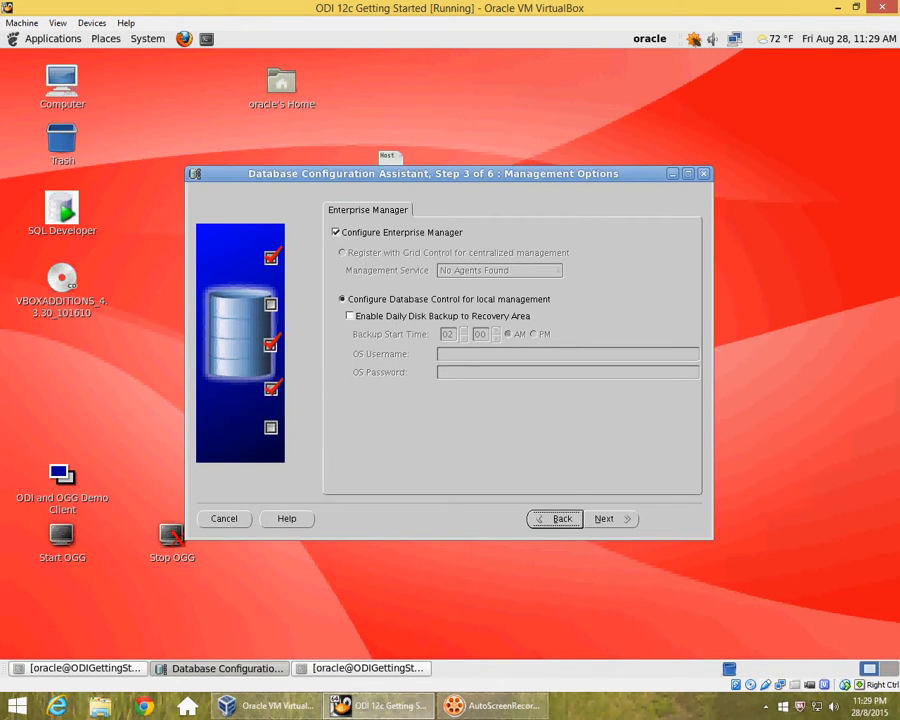
left_click(555, 519)
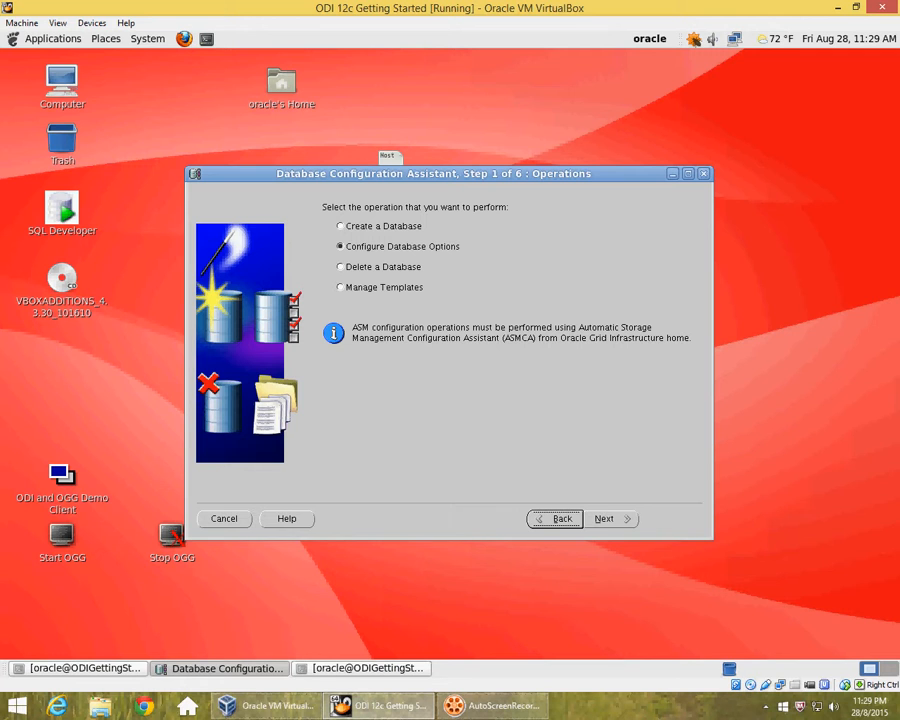
left_click(224, 519)
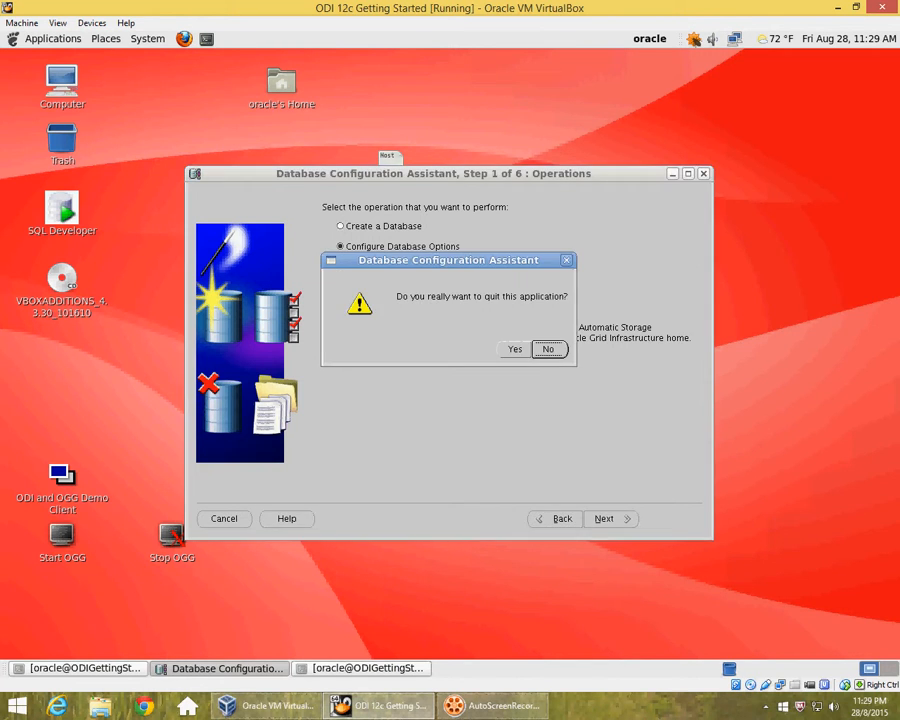
left_click(514, 349)
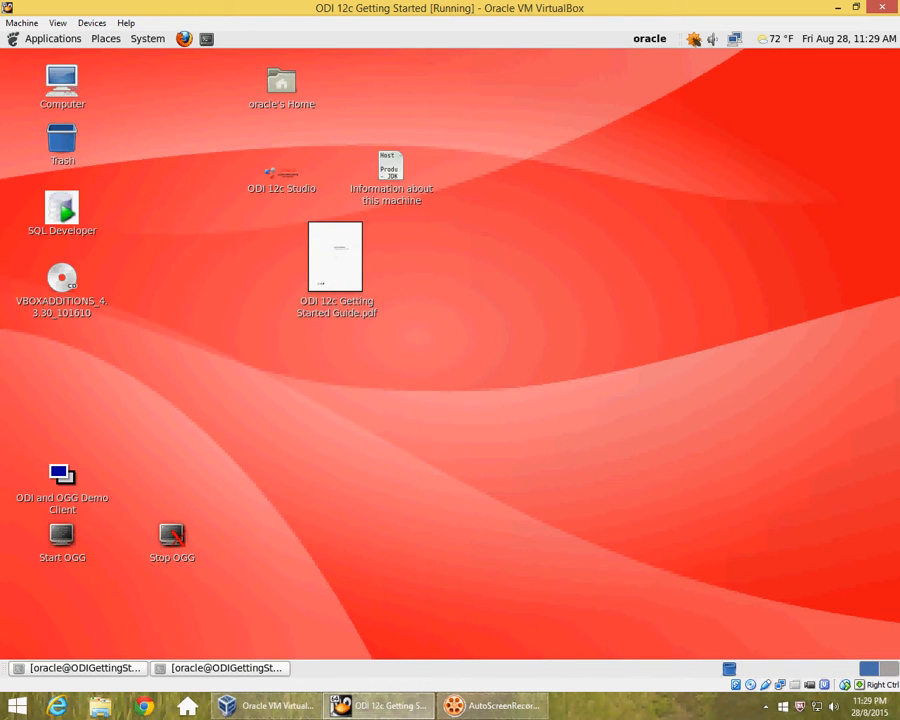
- Restore the terminal opened in the templates directory and print its working directory path
left_click(220, 668)
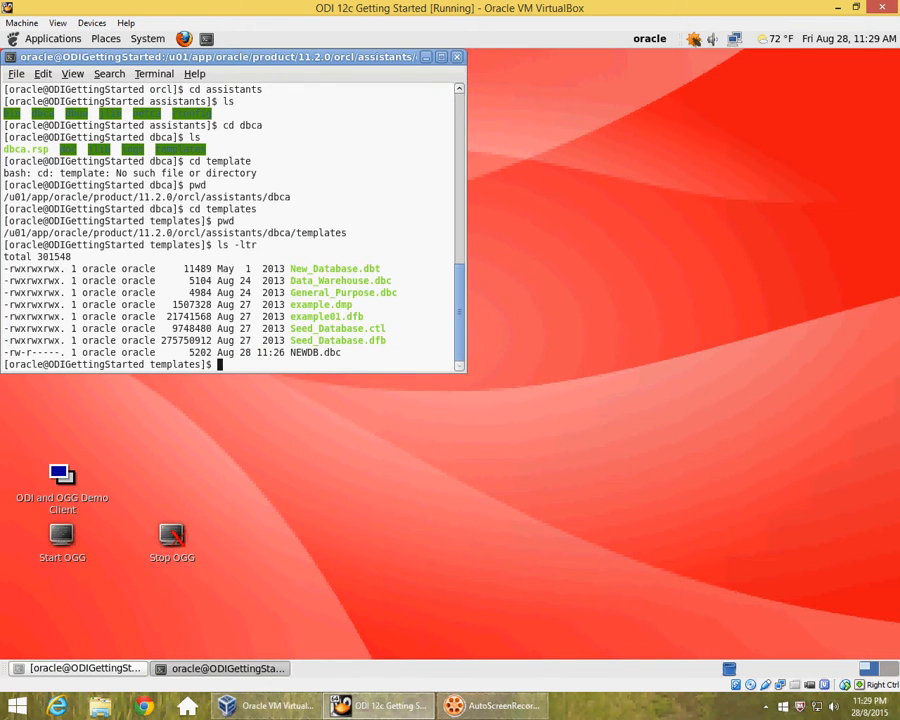
type("pwd")
key("Return")
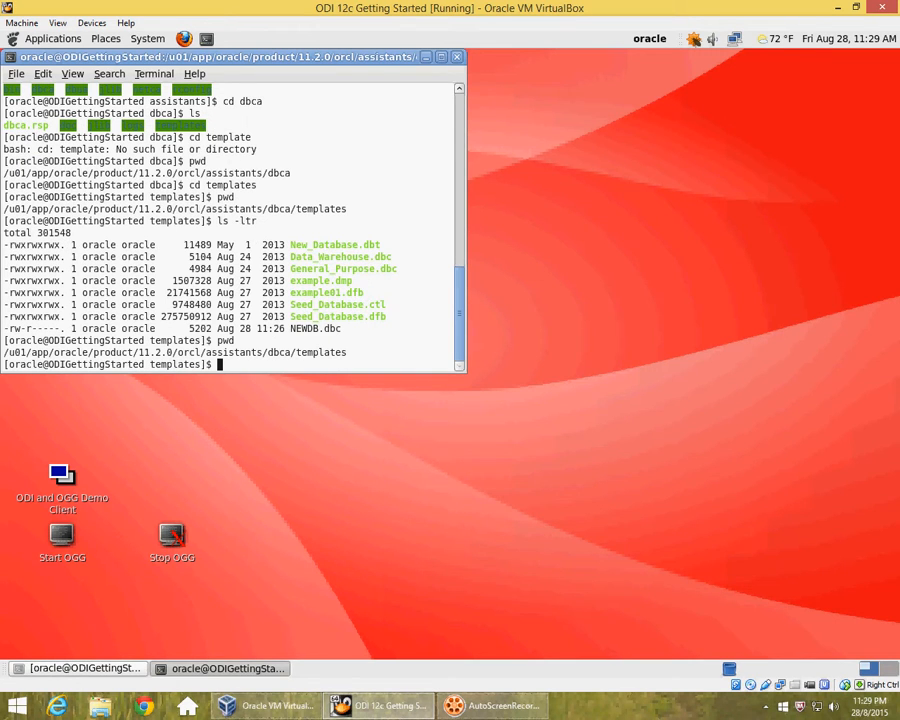
- Try changing to the $ORACLE_BASE/admin directory, and go to /u01/app/oracle by its absolute path instead
type("cd $ORACLE_BASE/admin")
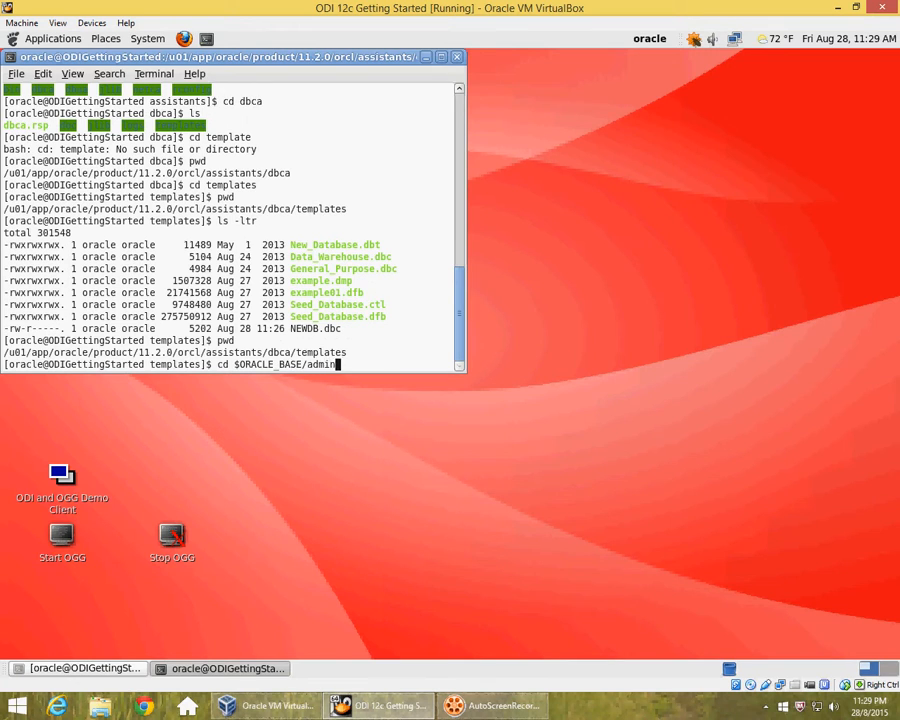
key("Return")
type("cd")
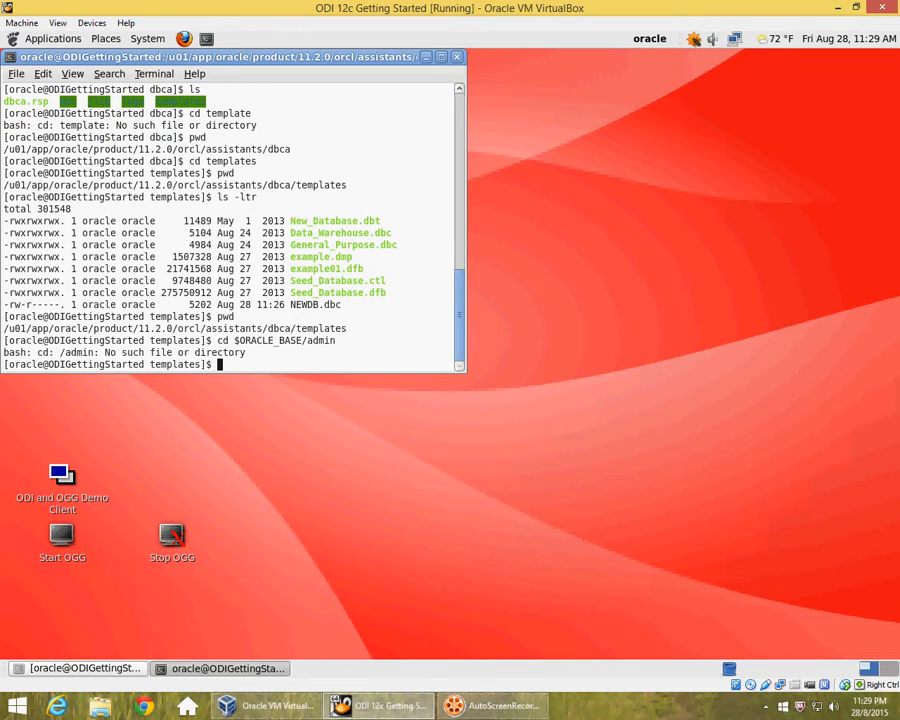
type(" /")
type("u01")
key("BackSpace")
type("1/app/orac")
type("le")
key("Return")
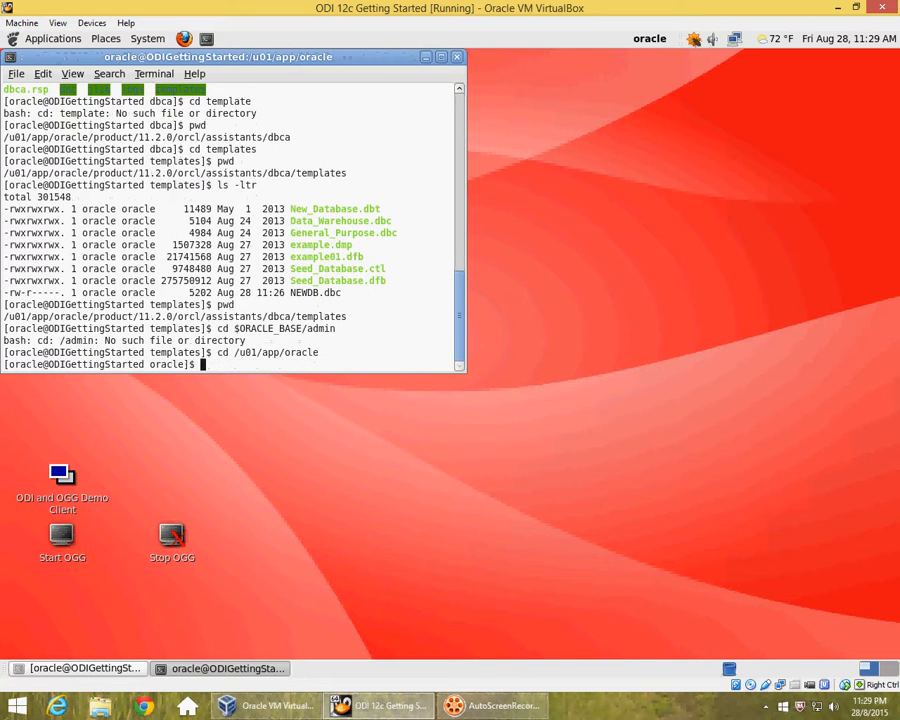
- Change from the Oracle base directory down through admin and NEWDB into the scripts directory
type("cd admin")
key("Return")
type("cd NEWDB")
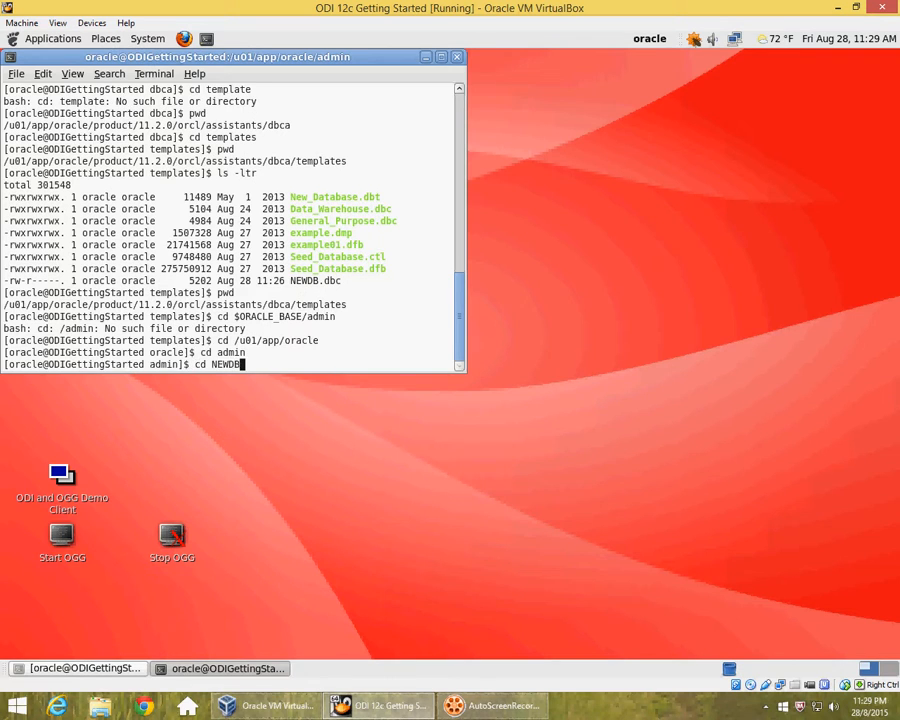
key("Return")
type("cd scripts")
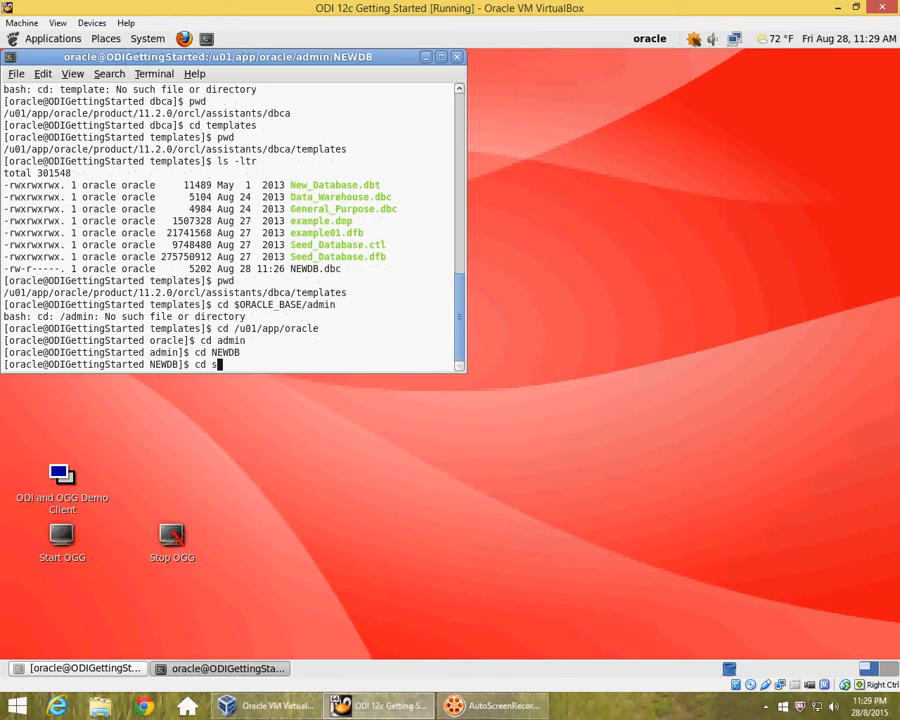
key("Return")
- List the generated script files in long format with ls -ltr and display the current system date
type("ls -ltr")
key("Return")
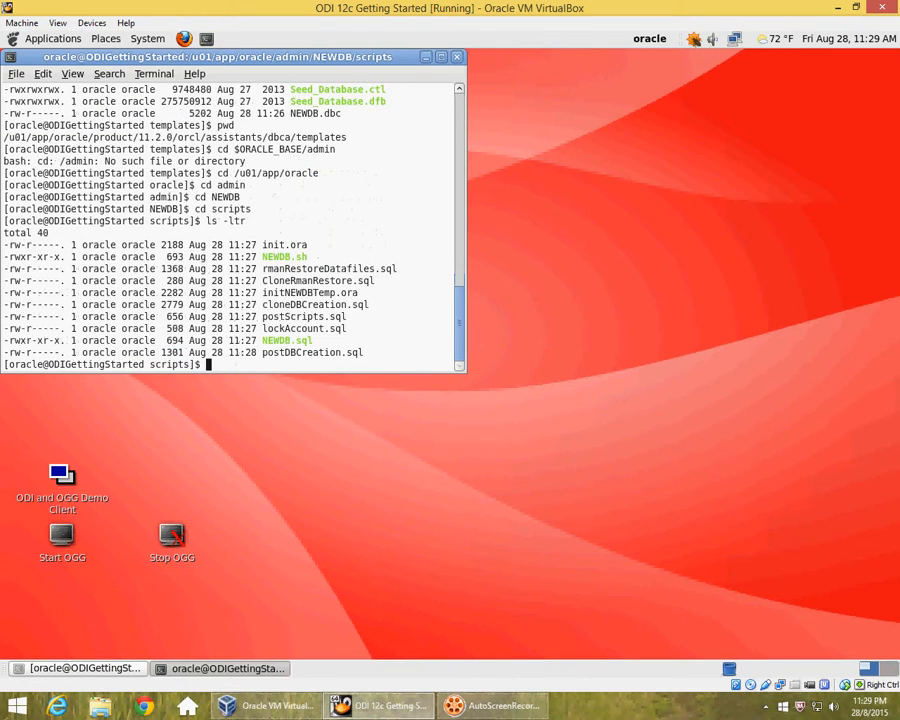
type("date")
key("Return")
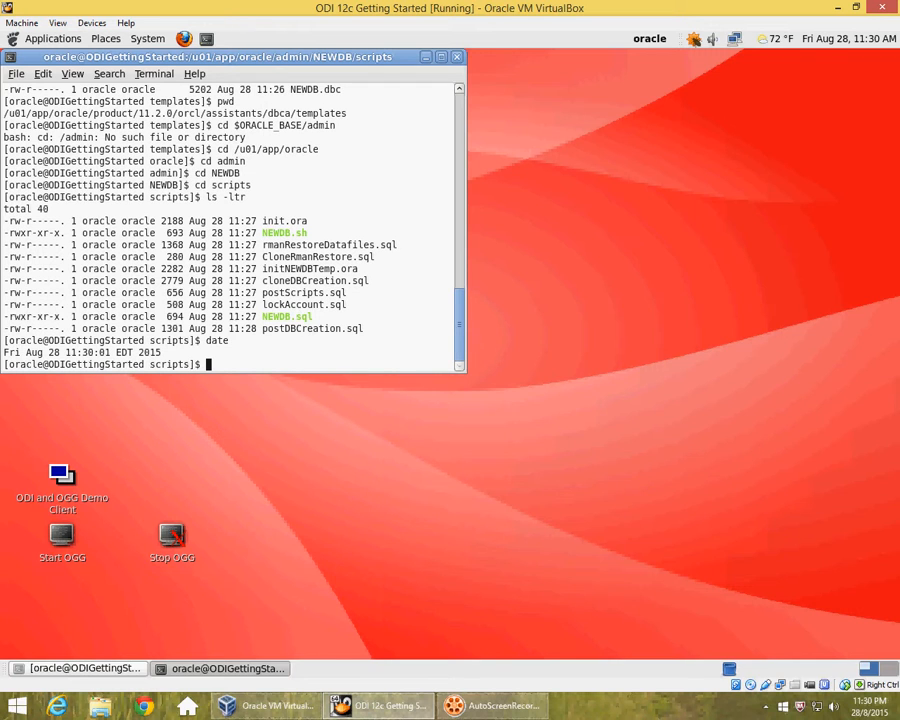